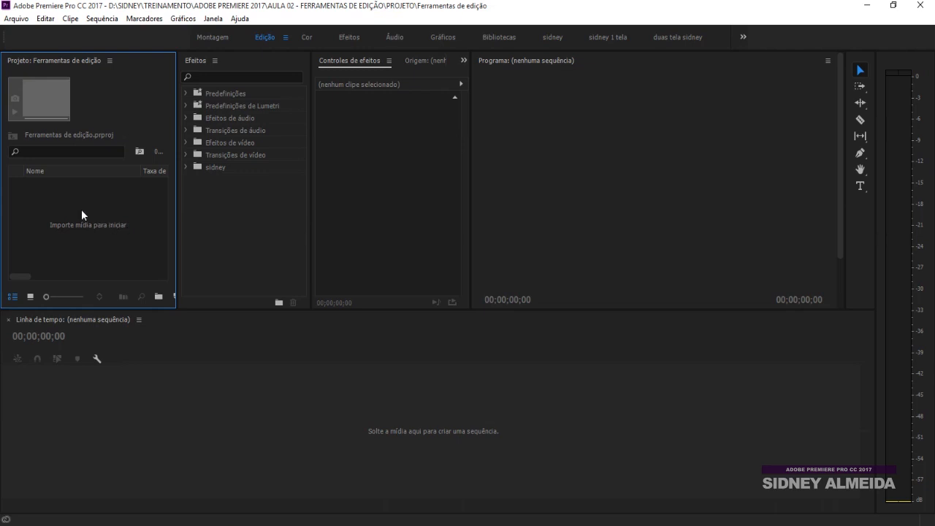
Open the import dialog and browse the Dissolve stock clips in STOCK VIDEO
{"action": "double_click", "coordinate": [81, 208]}
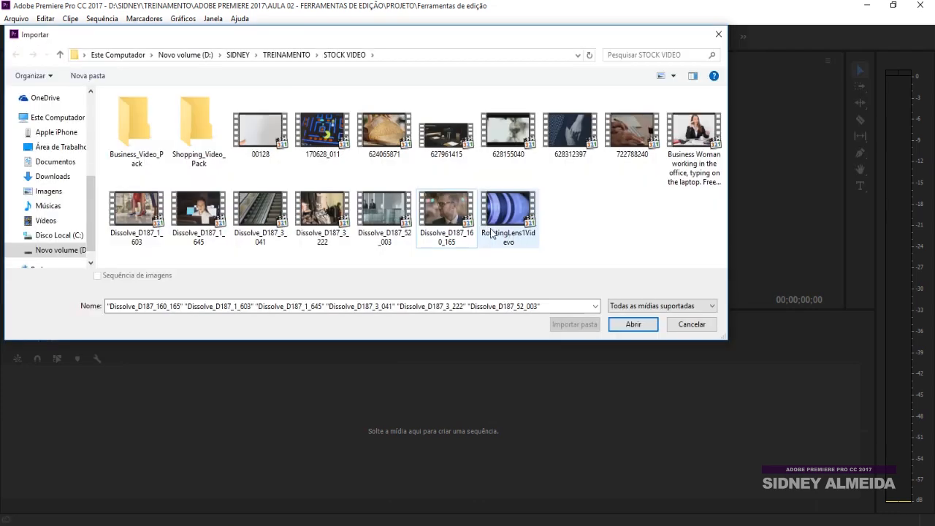
{"action": "left_click", "coordinate": [447, 218]}
{"action": "left_click", "coordinate": [391, 213], "text": "ctrl"}
{"action": "left_click", "coordinate": [323, 217], "text": "ctrl"}
{"action": "left_click", "coordinate": [256, 219], "text": "ctrl"}
{"action": "left_click", "coordinate": [200, 217], "text": "ctrl"}
{"action": "left_click", "coordinate": [135, 217], "text": "ctrl"}
{"action": "left_click", "coordinate": [630, 218]}
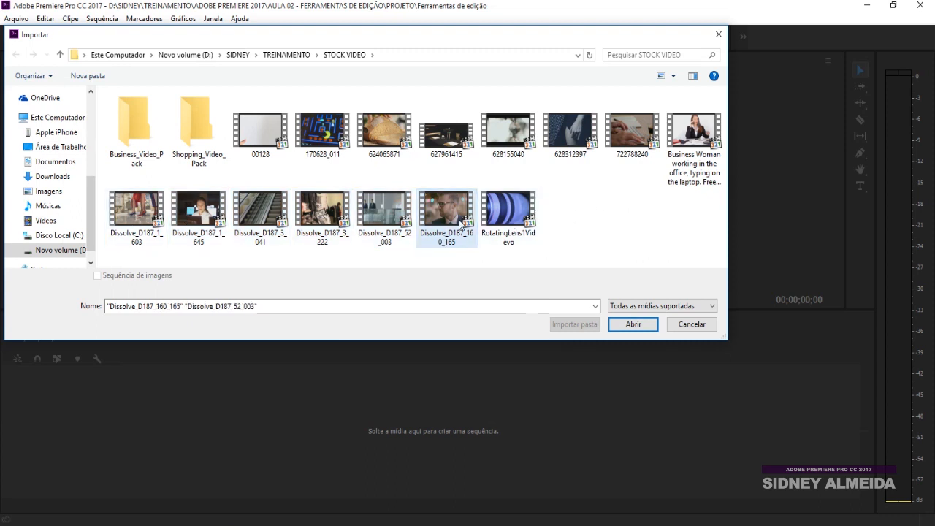
Select Dissolve_D187_52_003, Dissolve_D187_160_165 and Dissolve_D187_1_645 and import them into the project
{"action": "left_click", "coordinate": [387, 219]}
{"action": "left_click", "coordinate": [441, 217], "text": "ctrl"}
{"action": "left_click", "coordinate": [198, 214], "text": "ctrl"}
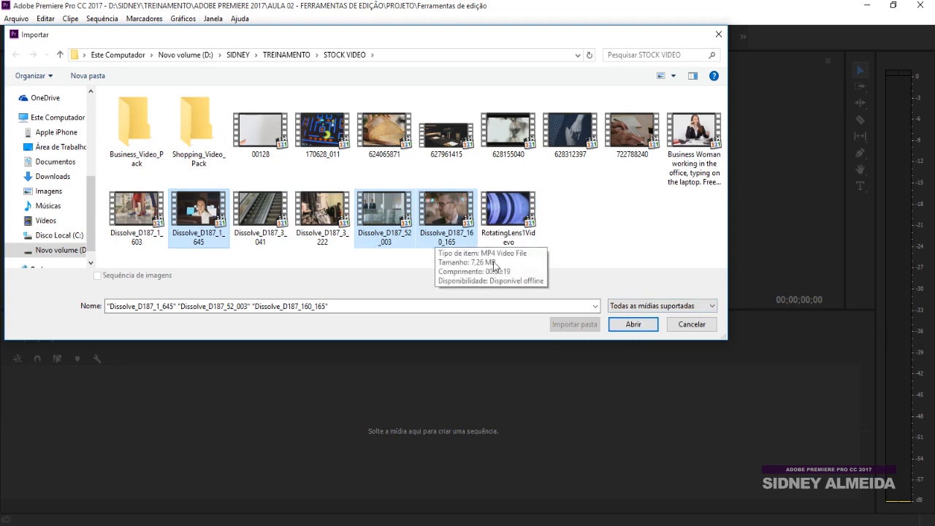
{"action": "left_click", "coordinate": [635, 325]}
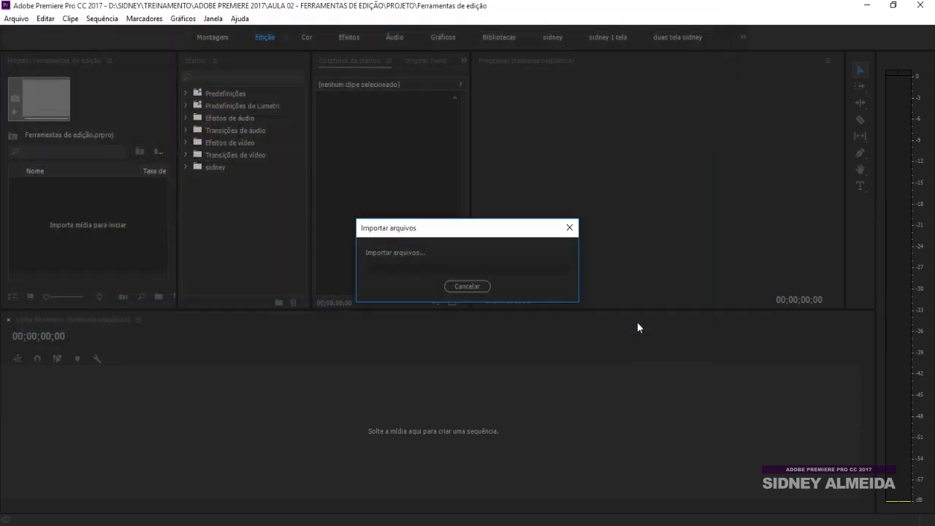
{"action": "left_click", "coordinate": [121, 249]}
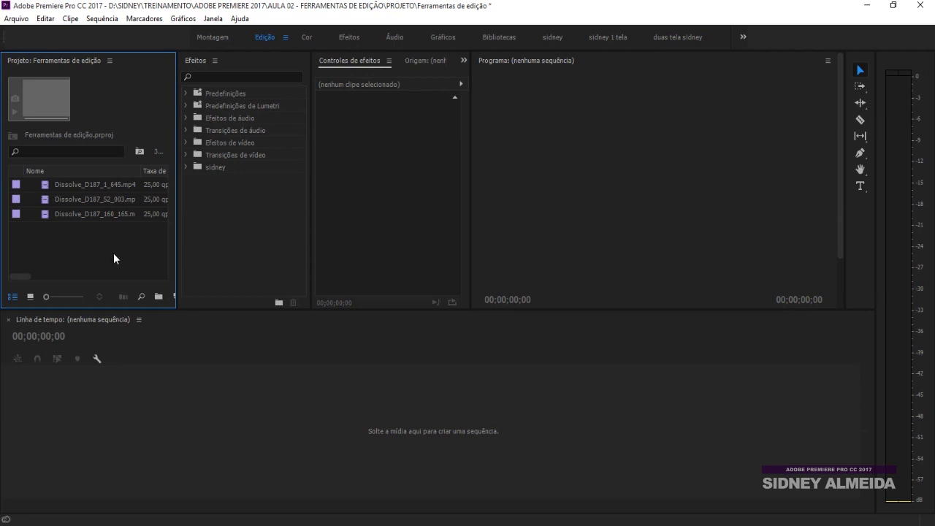
{"action": "left_click", "coordinate": [282, 417]}
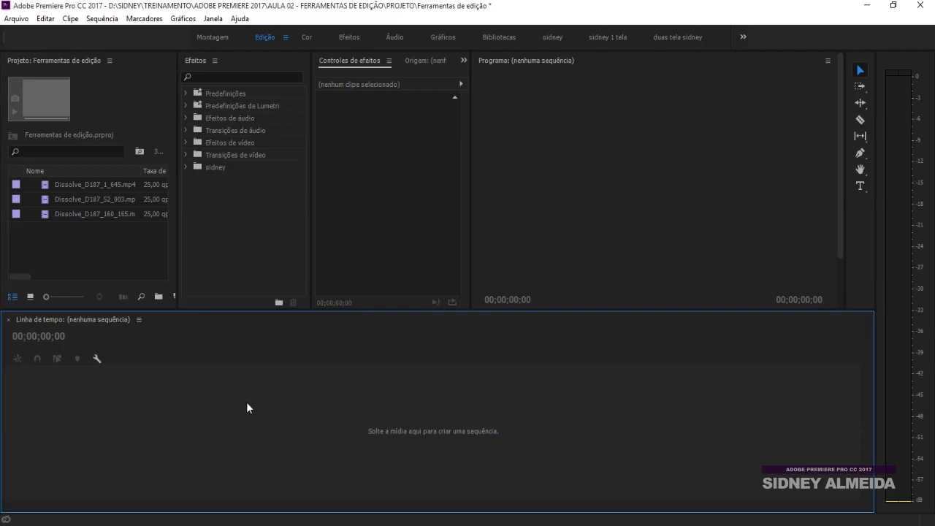
{"action": "left_click", "coordinate": [120, 254]}
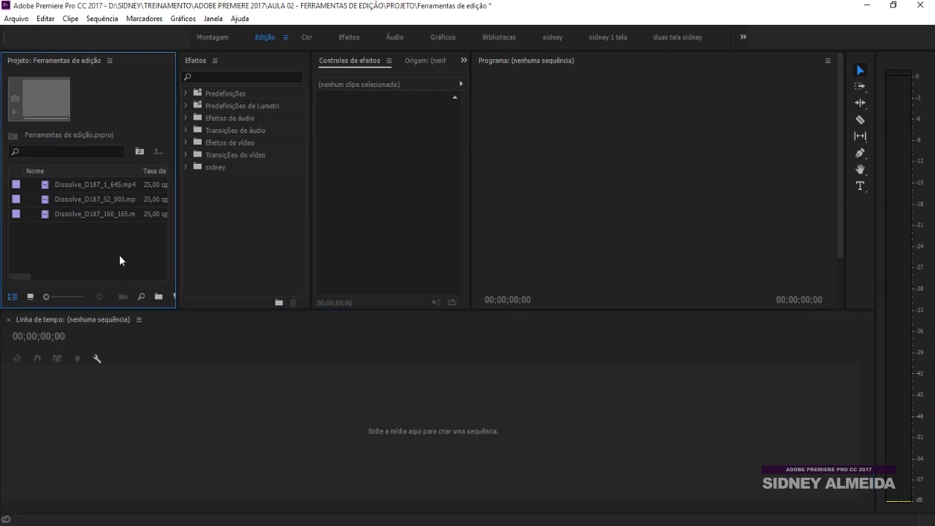
{"action": "left_click", "coordinate": [45, 190]}
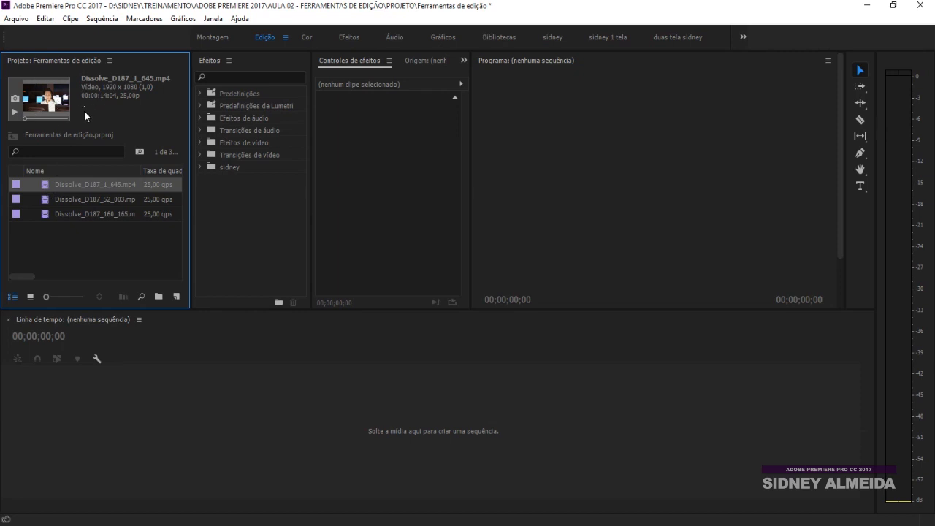
{"action": "left_click", "coordinate": [13, 114]}
{"action": "left_click", "coordinate": [62, 251]}
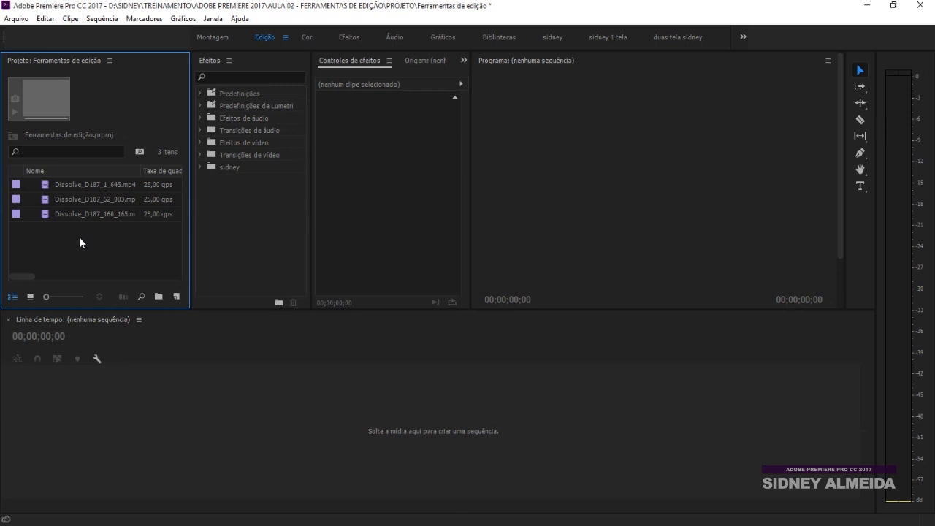
Start a new sequence from the Project panel and pick the AVCHD 1080p25 preset
{"action": "right_click", "coordinate": [78, 239]}
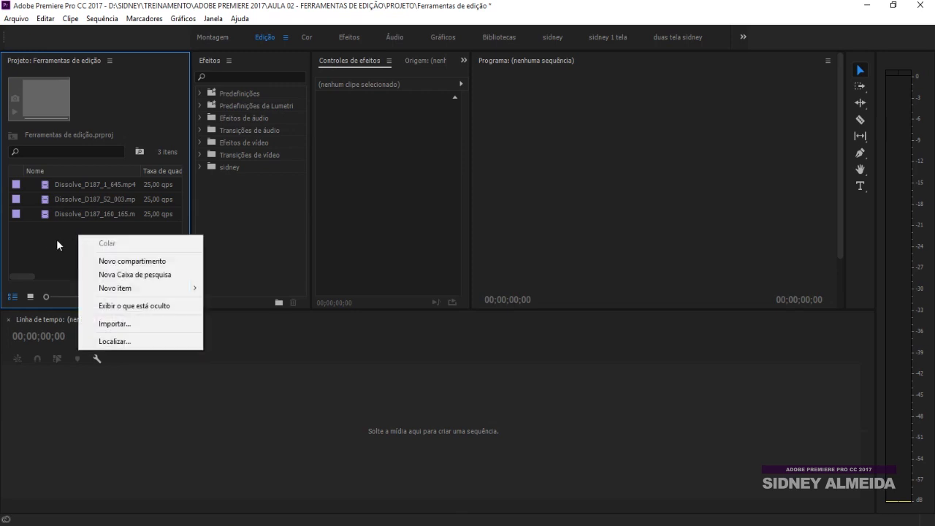
{"action": "mouse_move", "coordinate": [104, 289]}
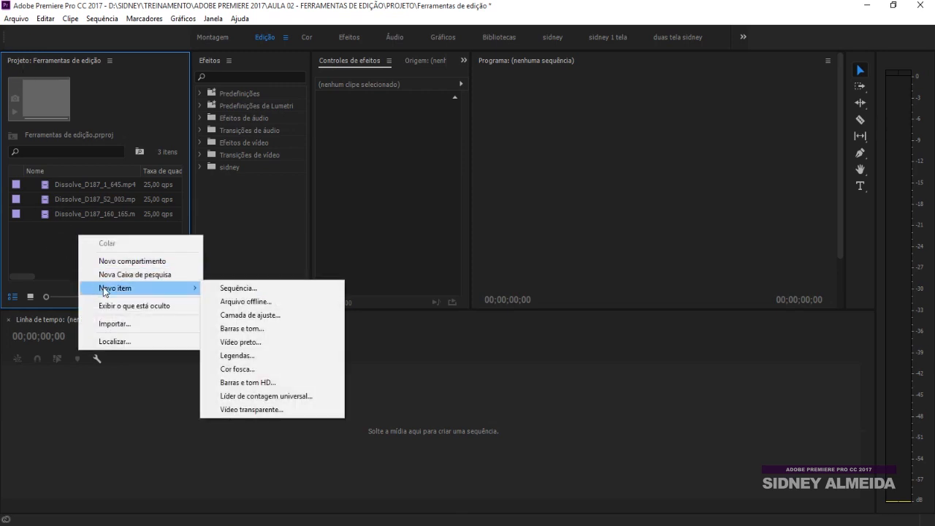
{"action": "left_click", "coordinate": [222, 289]}
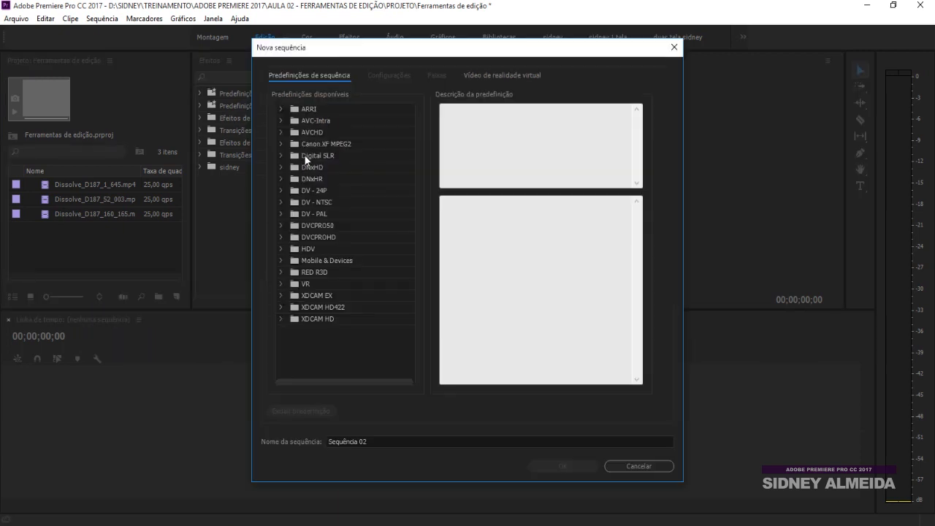
{"action": "left_click", "coordinate": [281, 120]}
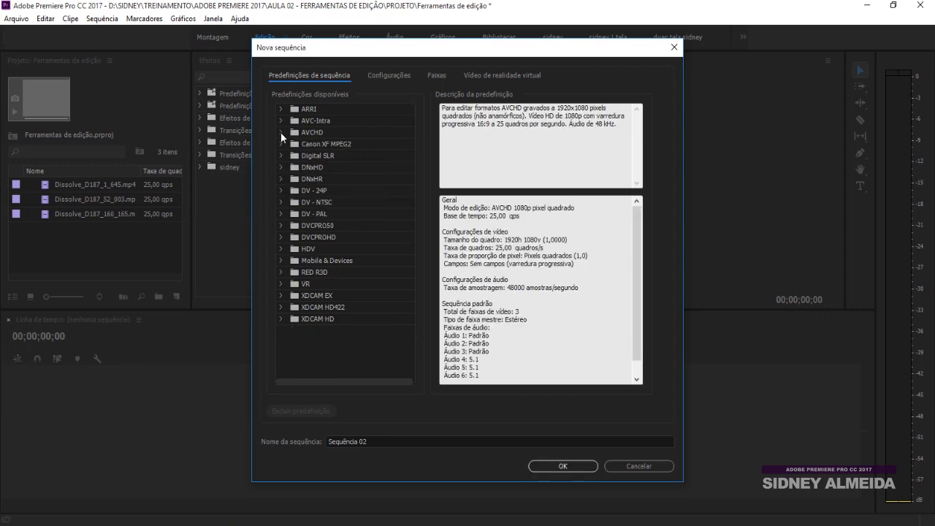
{"action": "left_click", "coordinate": [280, 132]}
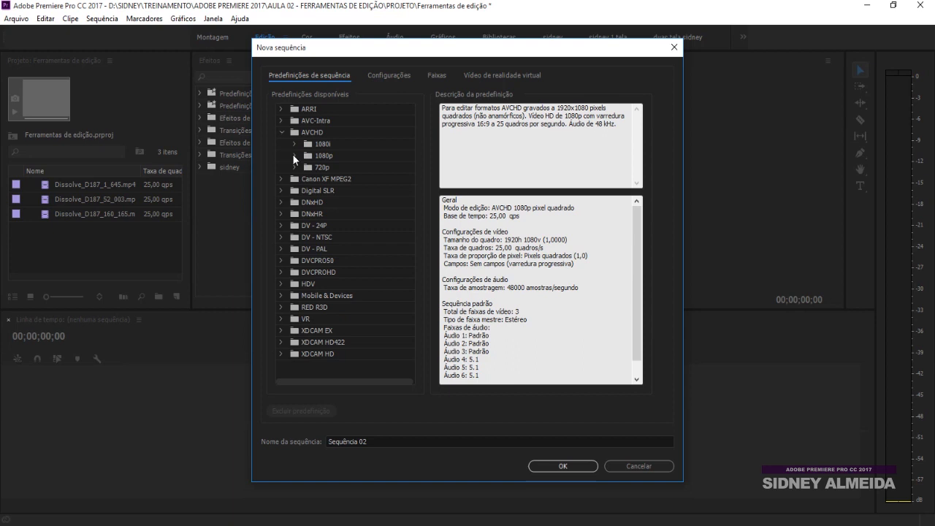
{"action": "left_click", "coordinate": [293, 155]}
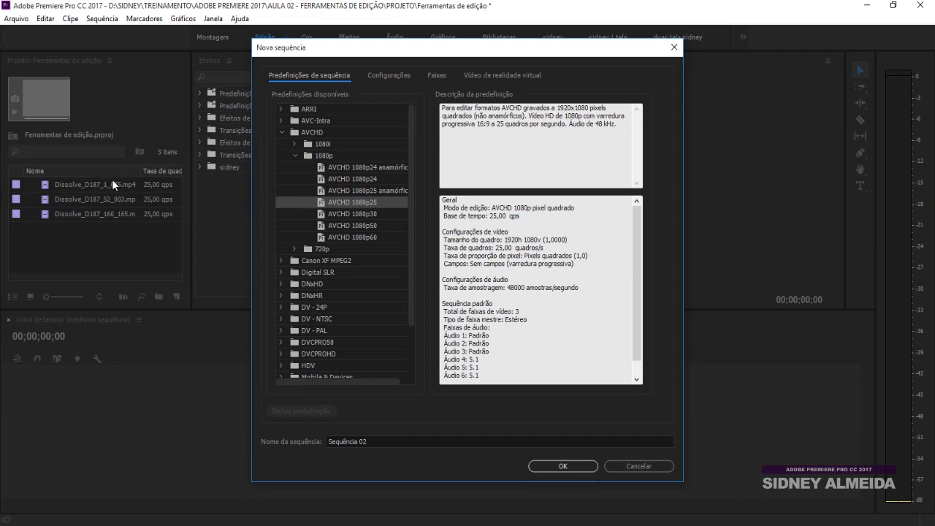
Name the sequence 'Ferramentas de edição' and confirm it
{"action": "left_click_drag", "start_coordinate": [399, 441], "coordinate": [267, 447]}
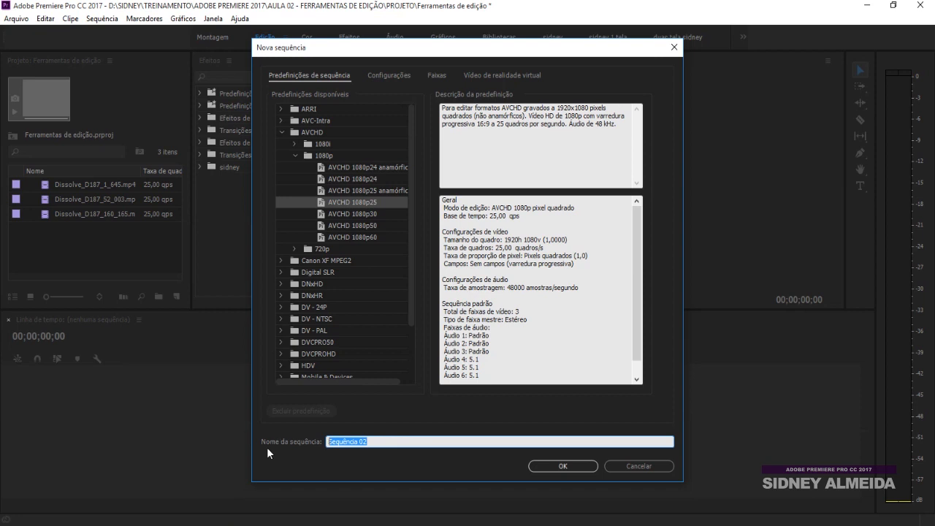
{"action": "type", "text": "Ferramentas de edição"}
{"action": "left_click", "coordinate": [565, 466]}
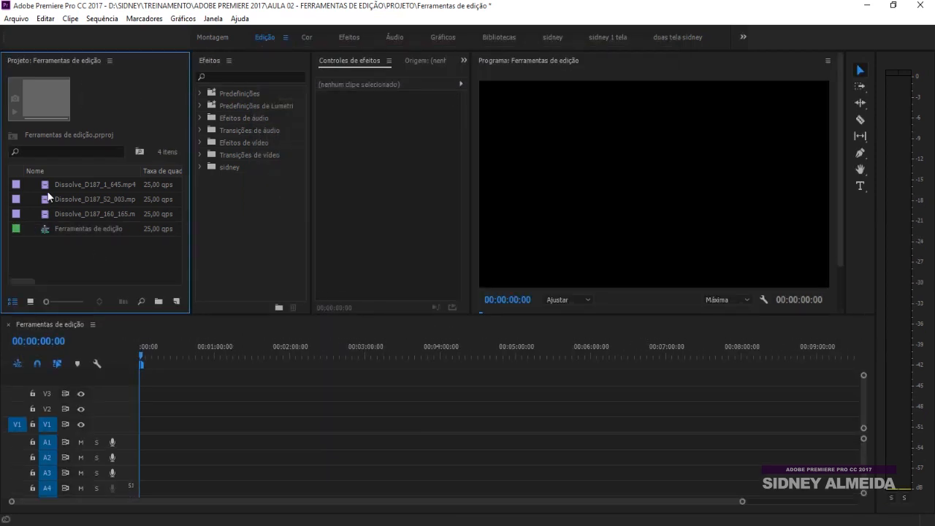
Place Dissolve_D187_1_645, Dissolve_D187_52_003 and Dissolve_D187_160_165 one after another on track V1
{"action": "left_click_drag", "start_coordinate": [46, 185], "coordinate": [226, 423]}
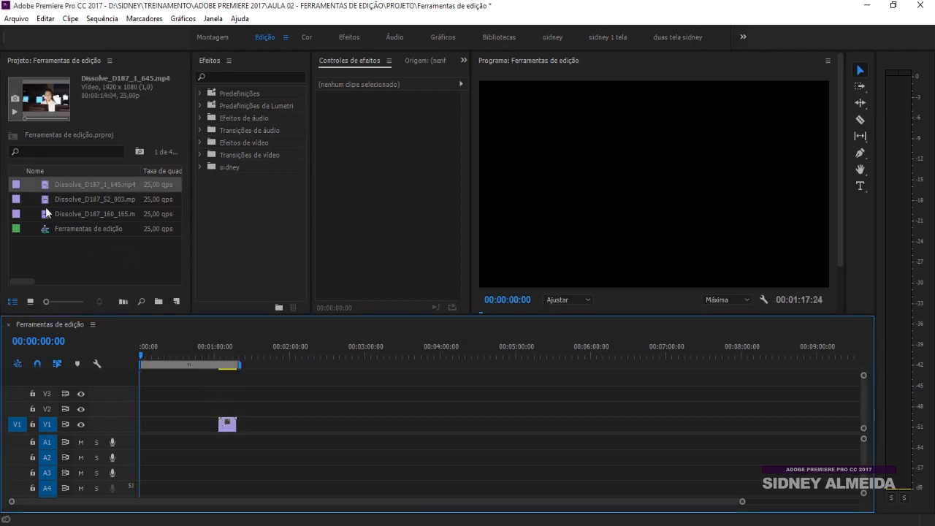
{"action": "left_click_drag", "start_coordinate": [48, 199], "coordinate": [257, 424]}
{"action": "left_click_drag", "start_coordinate": [47, 214], "coordinate": [301, 422]}
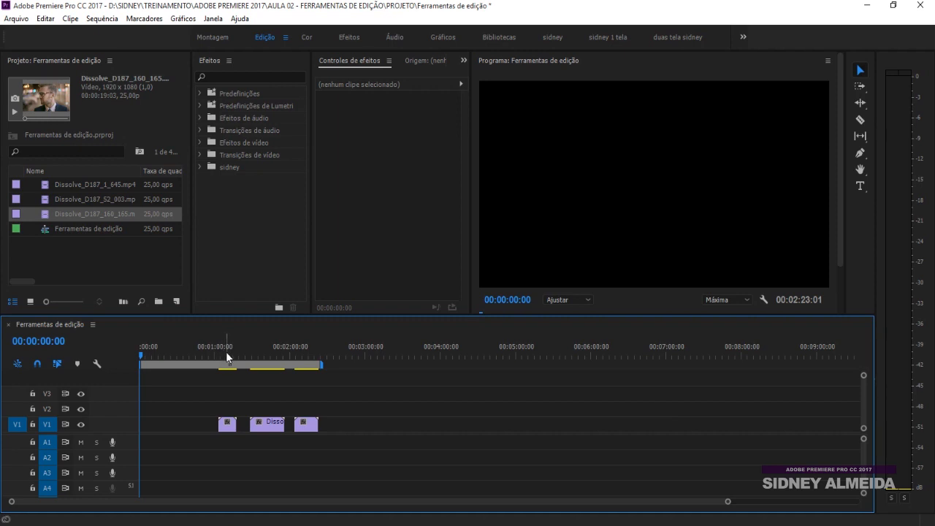
Zoom the timeline in and out to frame the three clips
{"action": "key", "text": "minus"}
{"action": "key", "text": "equal"}
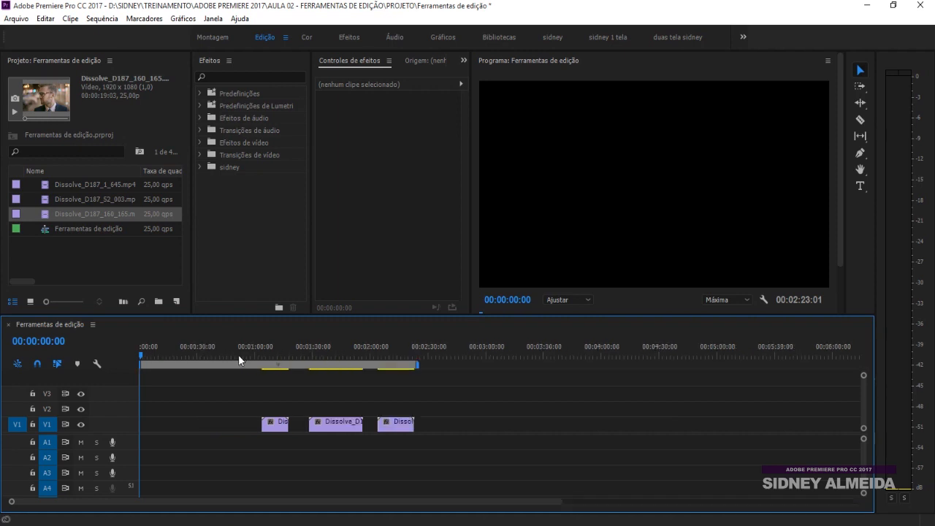
{"action": "key", "text": "equal"}
{"action": "key", "text": "minus"}
{"action": "key", "text": "minus"}
{"action": "key", "text": "equal"}
{"action": "key", "text": "equal"}
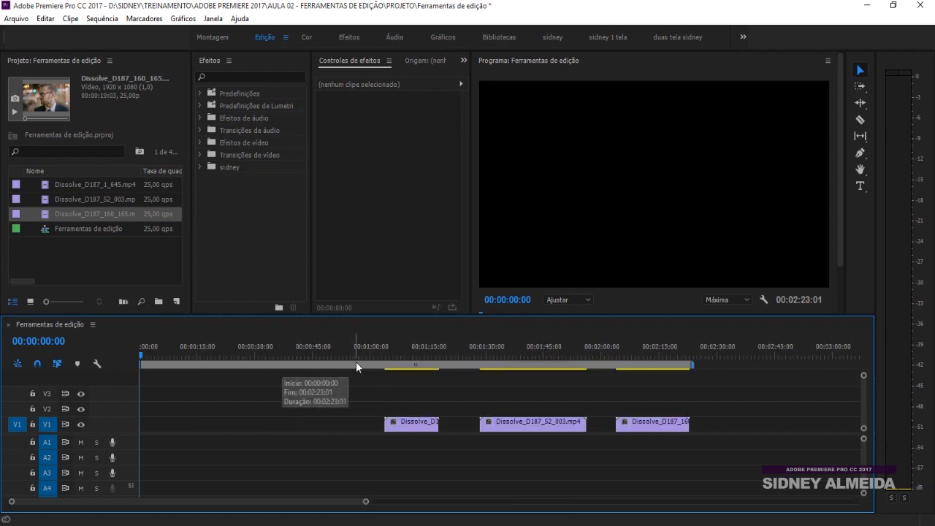
{"action": "key", "text": "minus"}
{"action": "key", "text": "equal"}
{"action": "key", "text": "minus"}
{"action": "key", "text": "minus"}
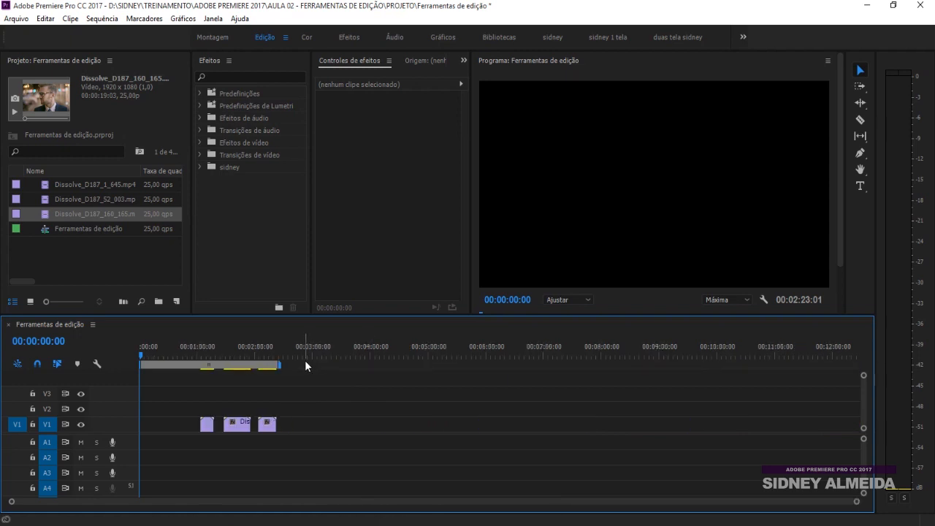
{"action": "key", "text": "equal"}
{"action": "key", "text": "equal"}
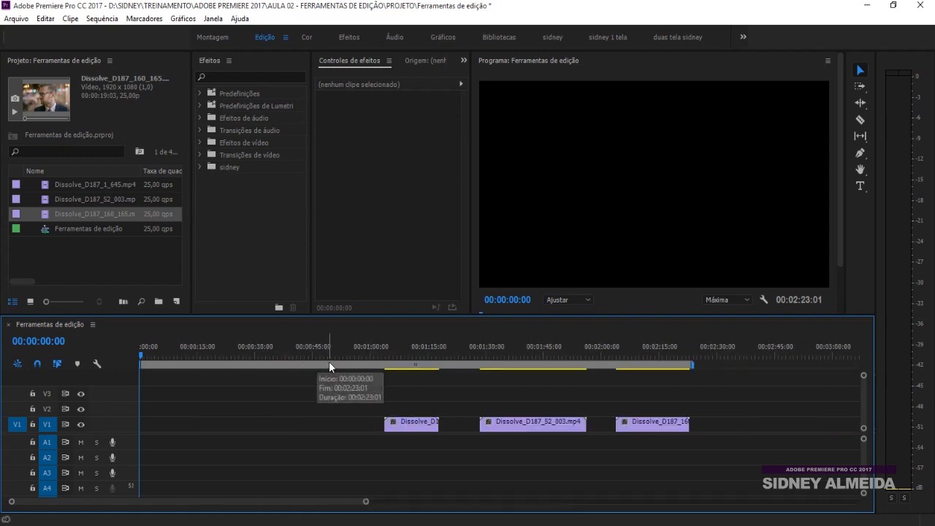
{"action": "key", "text": "minus"}
{"action": "key", "text": "minus"}
{"action": "key", "text": "equal"}
{"action": "key", "text": "equal"}
{"action": "key", "text": "minus"}
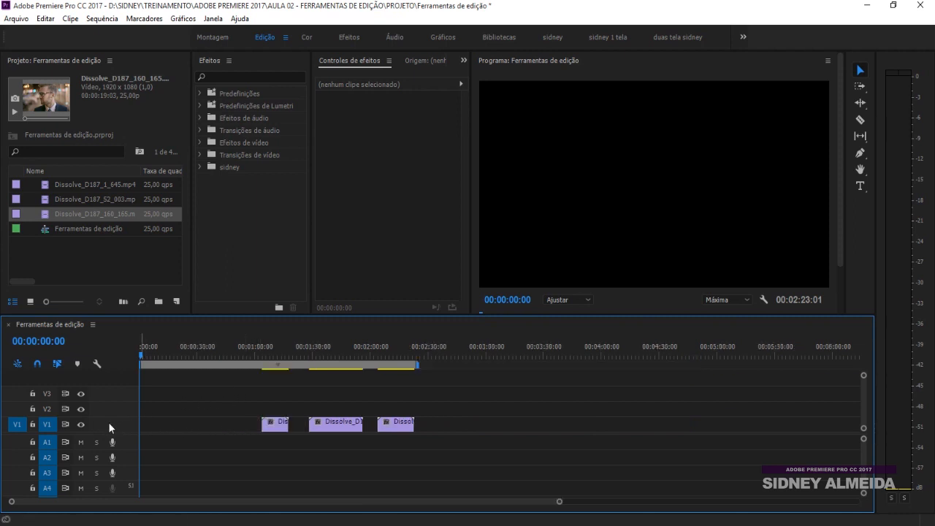
Expand the V1 track height to show clip thumbnails, then choose the Selection tool
{"action": "scroll", "coordinate": [104, 424], "scroll_direction": "up", "scroll_amount": 3}
{"action": "scroll", "coordinate": [111, 414], "scroll_direction": "down", "scroll_amount": 3}
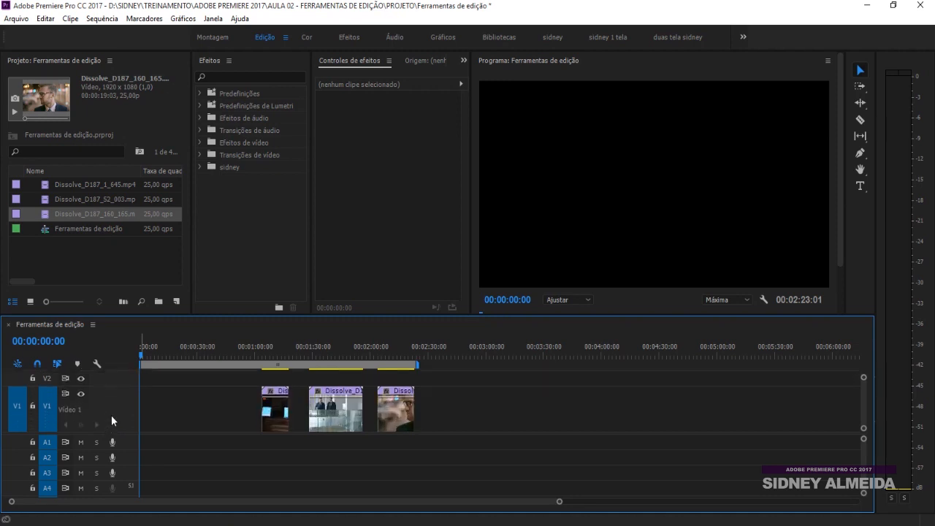
{"action": "scroll", "coordinate": [116, 416], "scroll_direction": "down", "scroll_amount": 1}
{"action": "scroll", "coordinate": [118, 419], "scroll_direction": "up", "scroll_amount": 3}
{"action": "scroll", "coordinate": [119, 414], "scroll_direction": "up", "scroll_amount": 2}
{"action": "scroll", "coordinate": [118, 416], "scroll_direction": "down", "scroll_amount": 4}
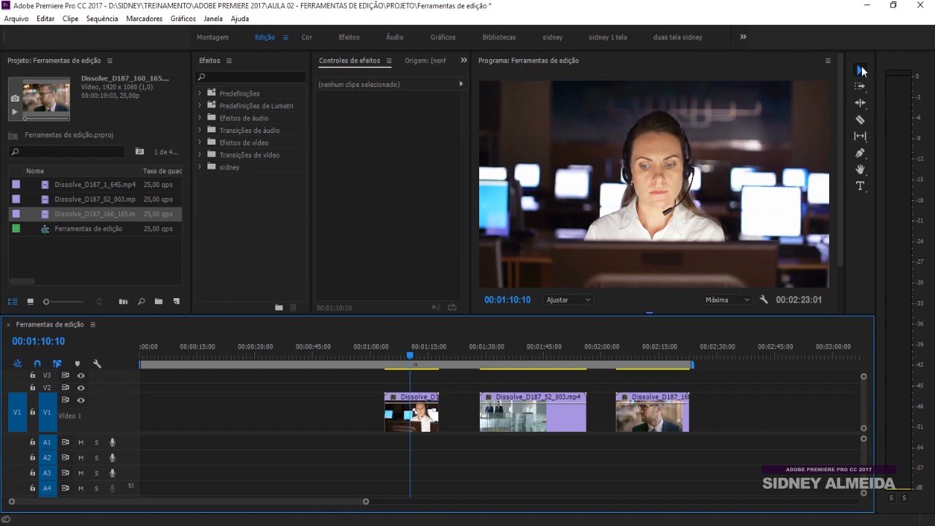
{"action": "left_click", "coordinate": [862, 71]}
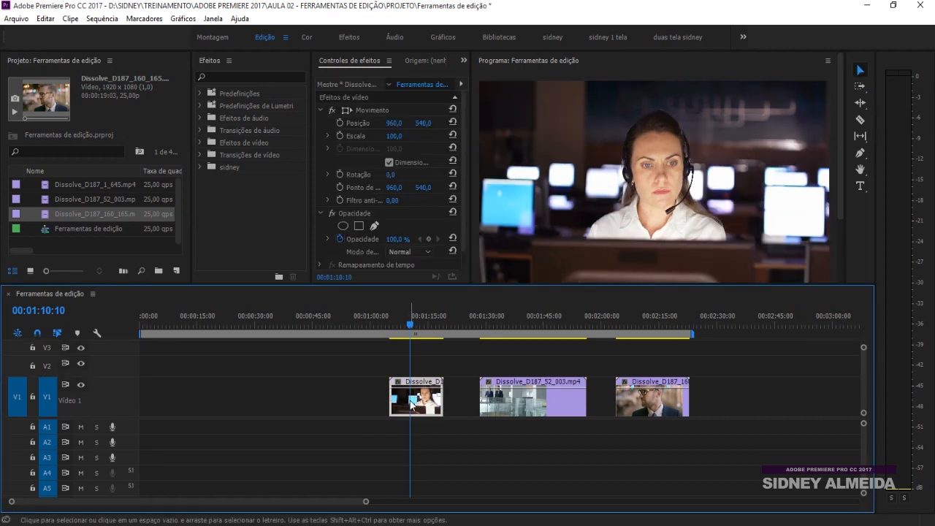
Reorder V1 to Dissolve_D187_160_165, Dissolve_D187_52_003, then Dissolve_D187_1_645, keeping gaps between them
{"action": "mouse_move", "coordinate": [411, 406]}
{"action": "left_mouse_down"}
{"action": "mouse_move", "coordinate": [366, 406]}
{"action": "mouse_move", "coordinate": [413, 406]}
{"action": "left_mouse_up"}
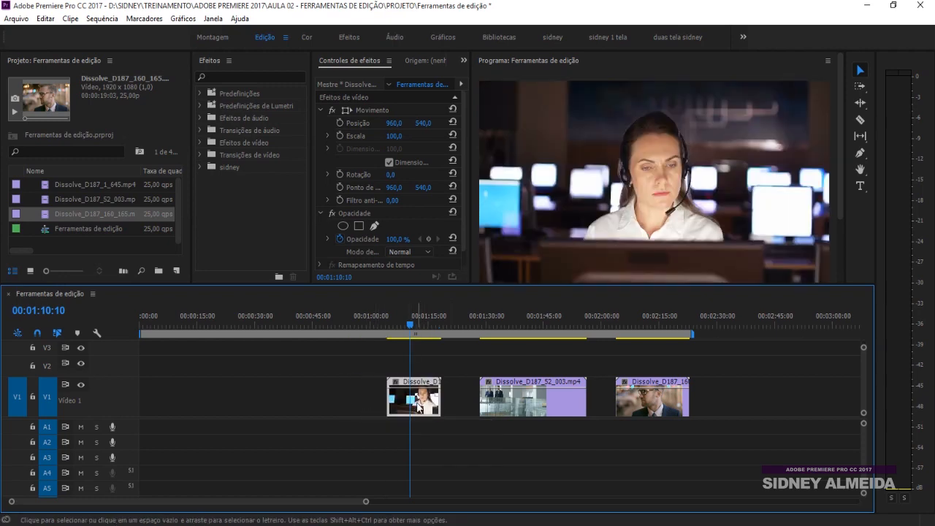
{"action": "left_click_drag", "start_coordinate": [677, 407], "coordinate": [517, 369]}
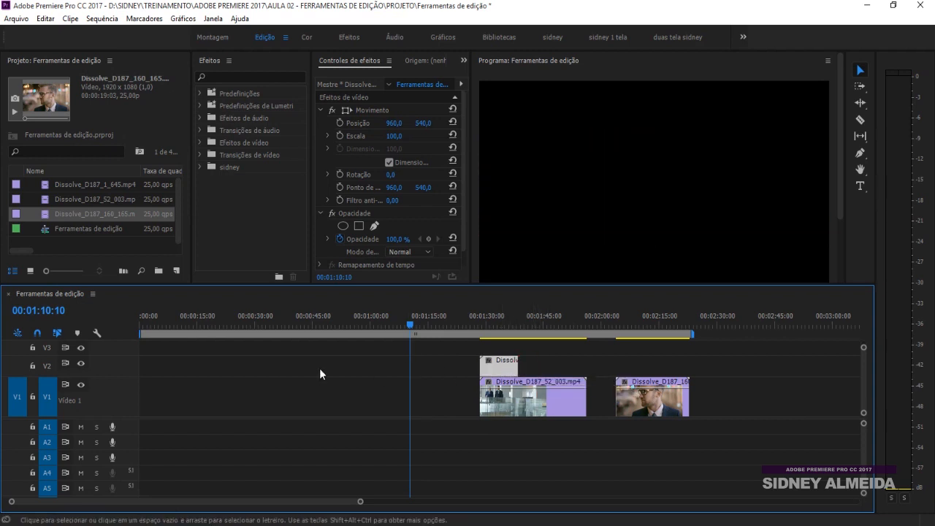
{"action": "left_click_drag", "start_coordinate": [516, 367], "coordinate": [534, 367]}
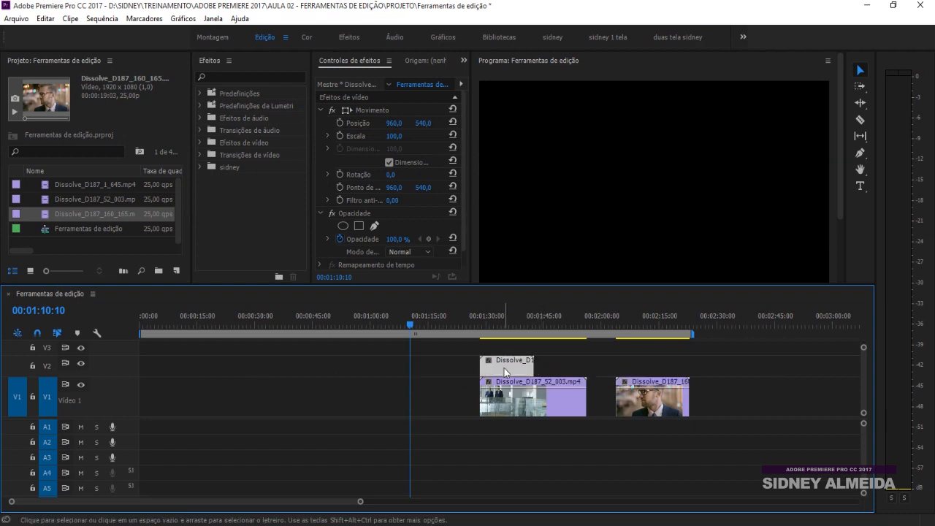
{"action": "left_click_drag", "start_coordinate": [504, 371], "coordinate": [760, 407]}
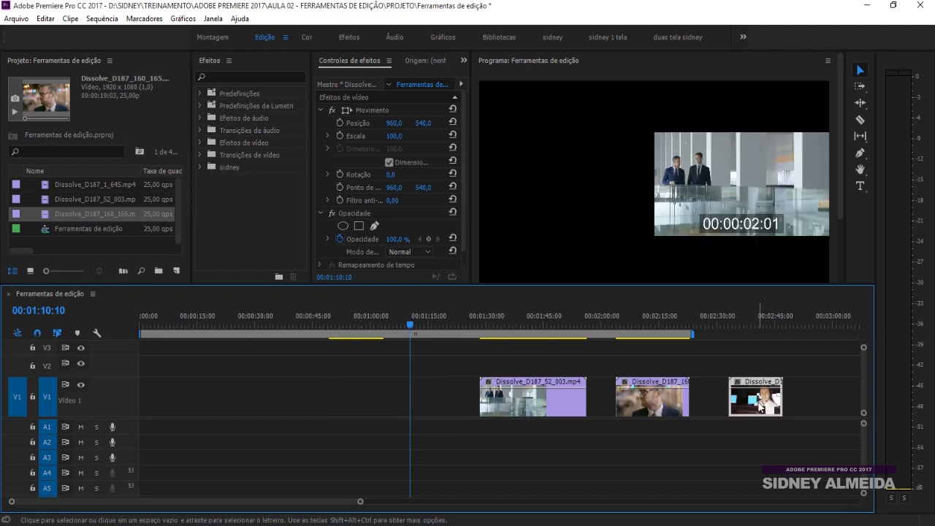
{"action": "left_click_drag", "start_coordinate": [653, 404], "coordinate": [406, 396]}
{"action": "left_click_drag", "start_coordinate": [767, 405], "coordinate": [636, 405]}
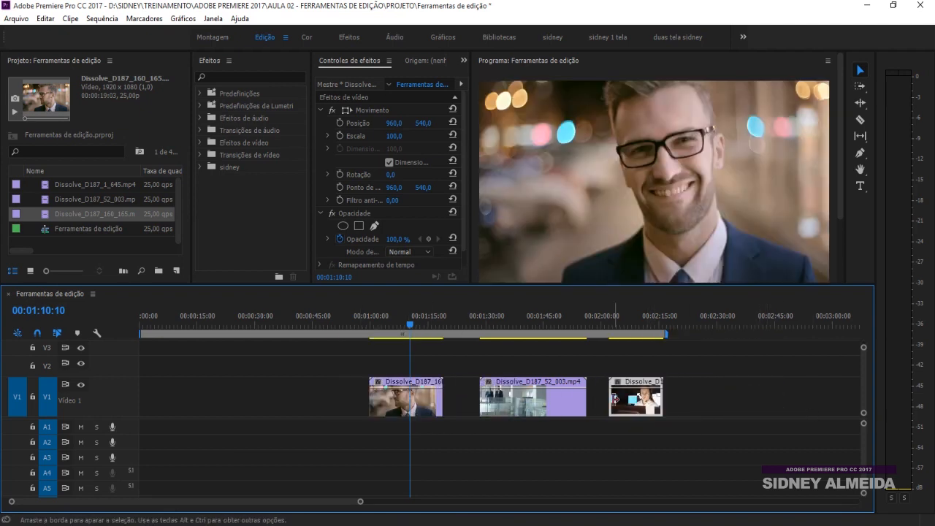
Use Track Select Forward to shift the second and third V1 clips later together
{"action": "left_click", "coordinate": [861, 89]}
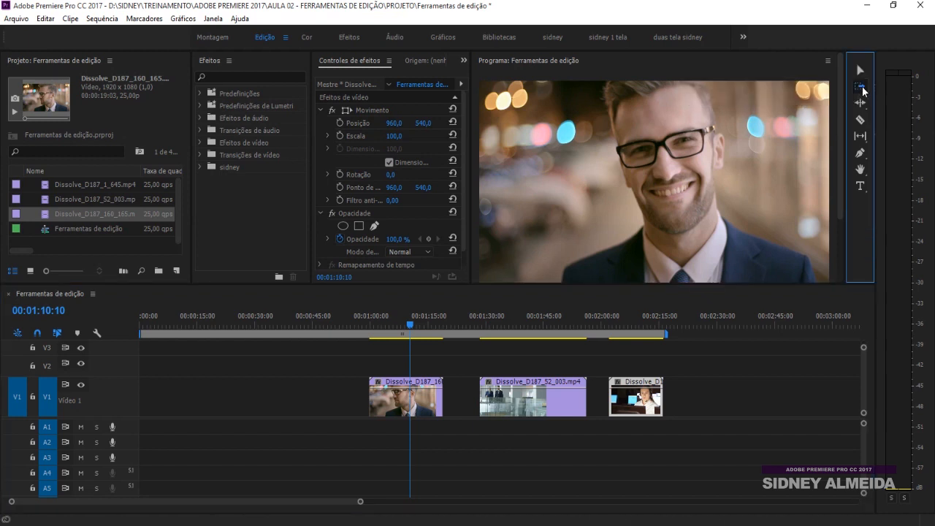
{"action": "left_click", "coordinate": [862, 89]}
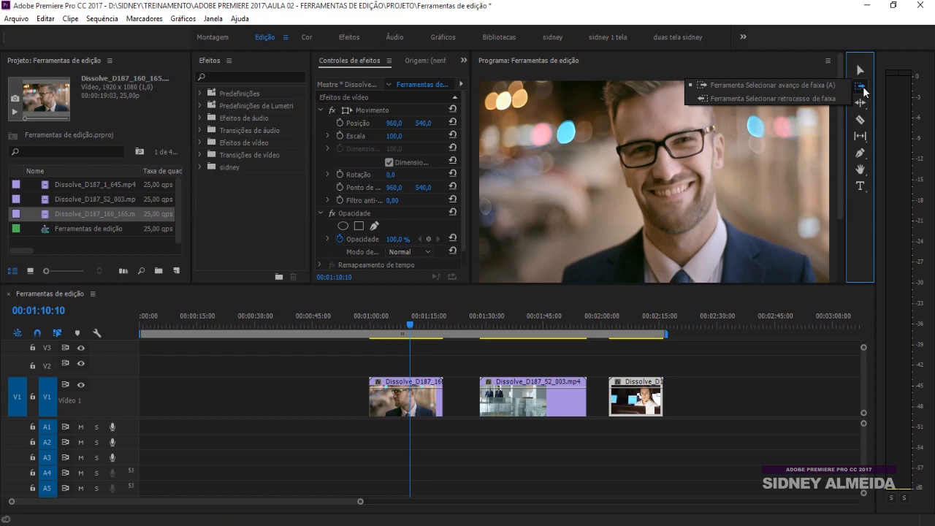
{"action": "left_click", "coordinate": [822, 85]}
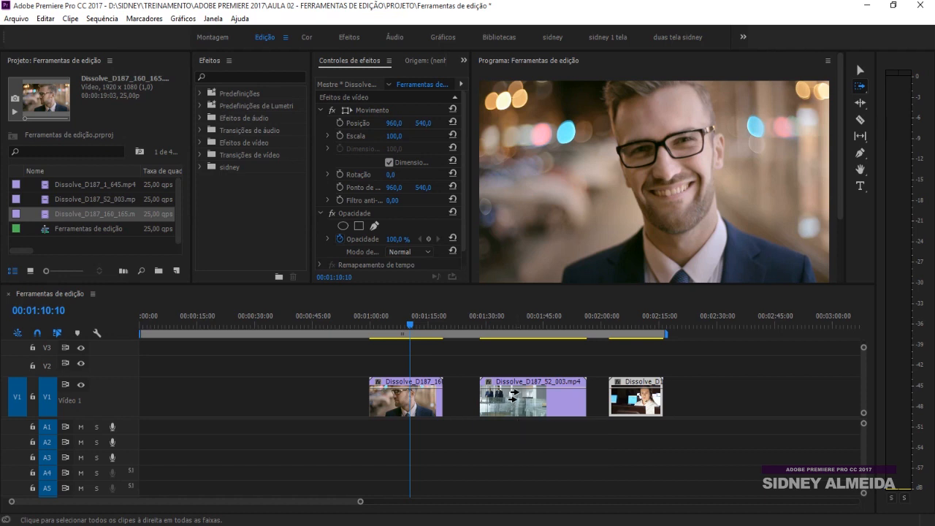
{"action": "mouse_move", "coordinate": [526, 394]}
{"action": "left_mouse_down"}
{"action": "mouse_move", "coordinate": [588, 407]}
{"action": "mouse_move", "coordinate": [432, 401]}
{"action": "mouse_move", "coordinate": [532, 400]}
{"action": "left_mouse_up"}
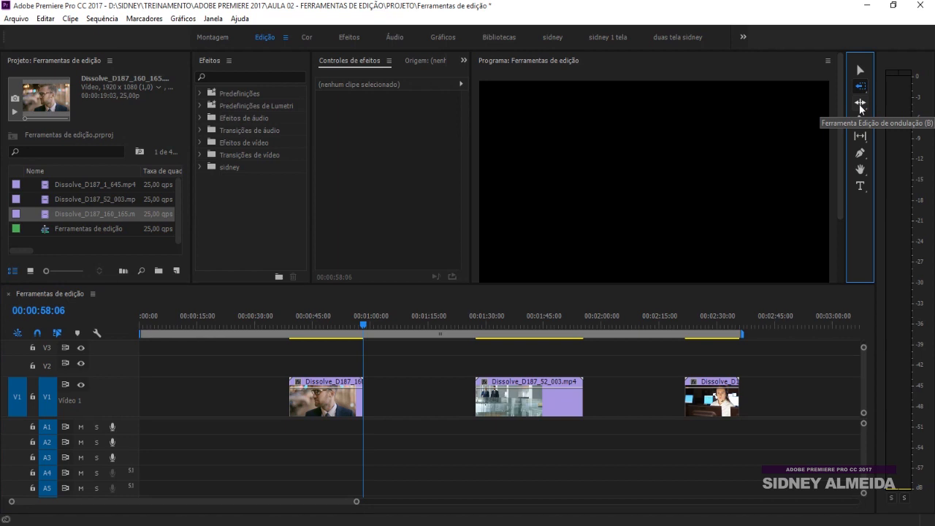
With the Ripple Edit tool, trim about six seconds off Dissolve_D187_52_003's start
{"action": "left_click", "coordinate": [861, 103]}
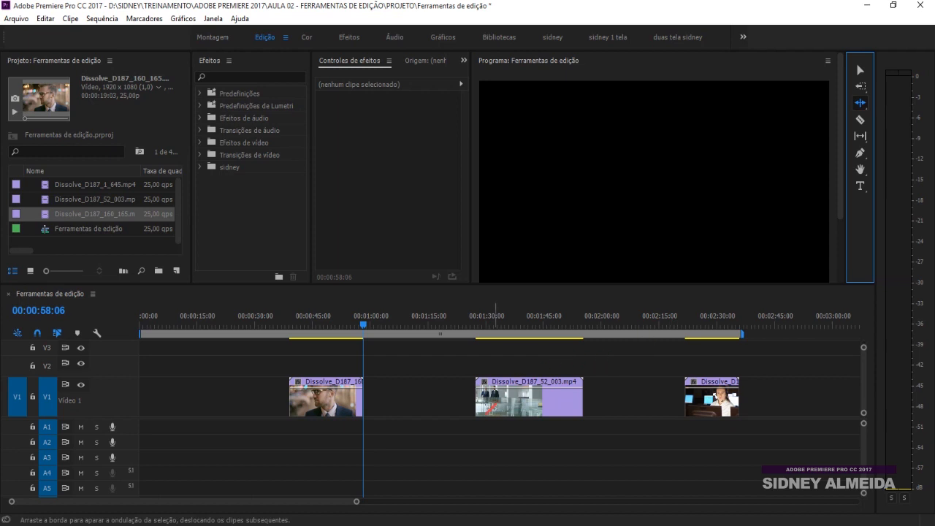
{"action": "left_click", "coordinate": [481, 321]}
{"action": "key", "text": "equal"}
{"action": "key", "text": "equal"}
{"action": "key", "text": "equal"}
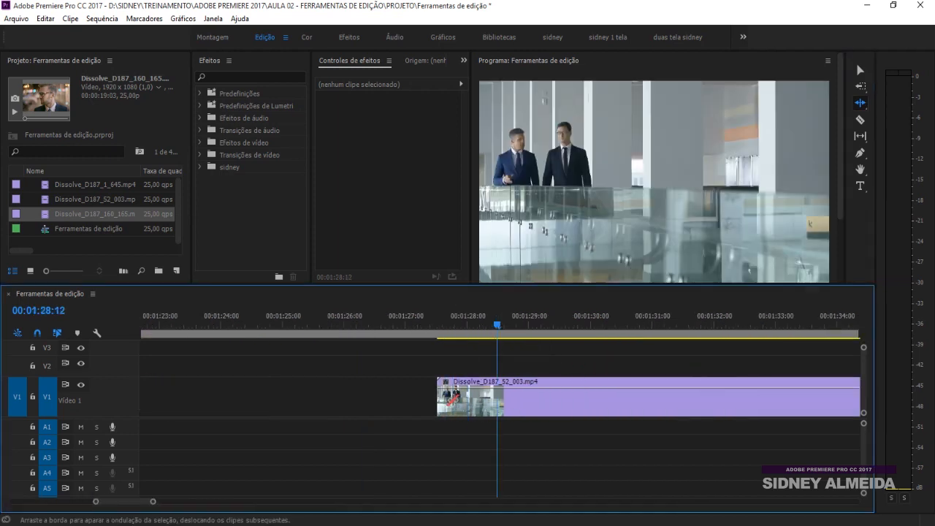
{"action": "key", "text": "minus"}
{"action": "key", "text": "minus"}
{"action": "key", "text": "minus"}
{"action": "left_click_drag", "start_coordinate": [490, 398], "coordinate": [586, 394]}
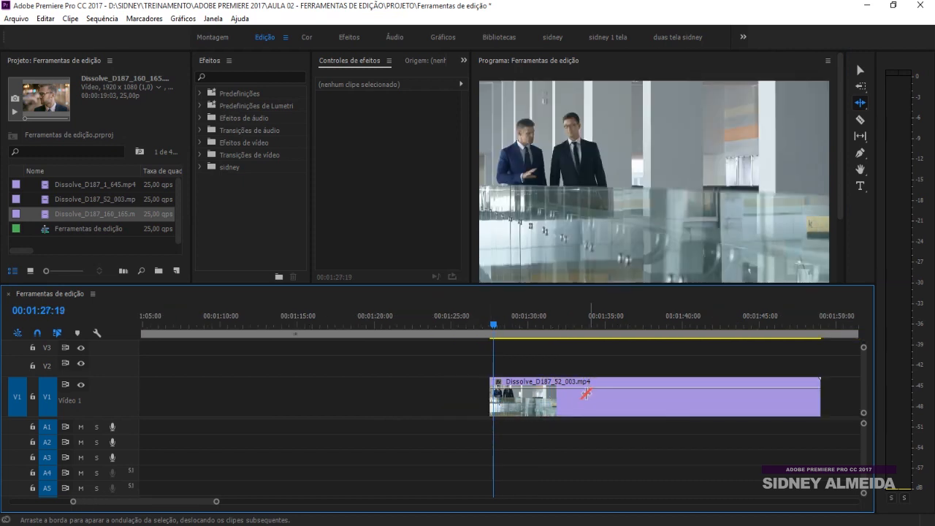
{"action": "left_click_drag", "start_coordinate": [492, 322], "coordinate": [489, 323]}
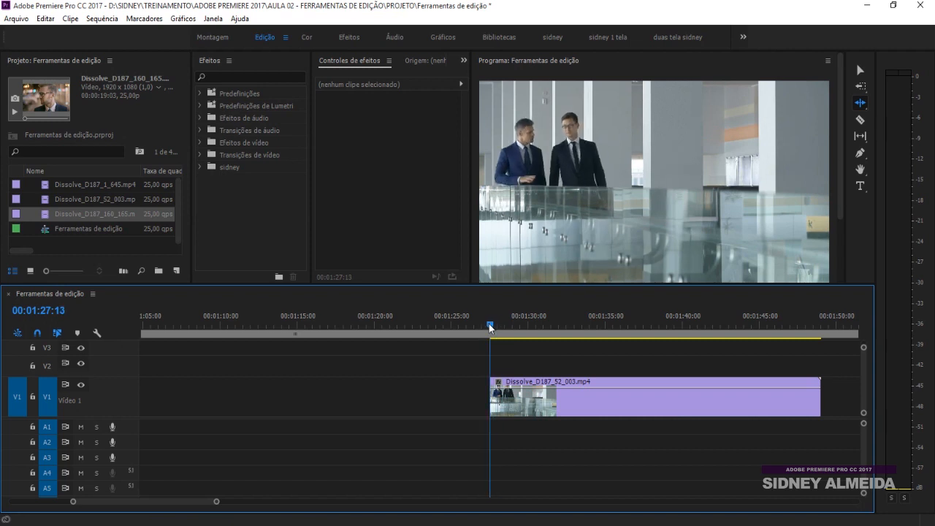
Ripple-trim the clip's start further so it begins near 00:01:27:13
{"action": "key", "text": "backslash"}
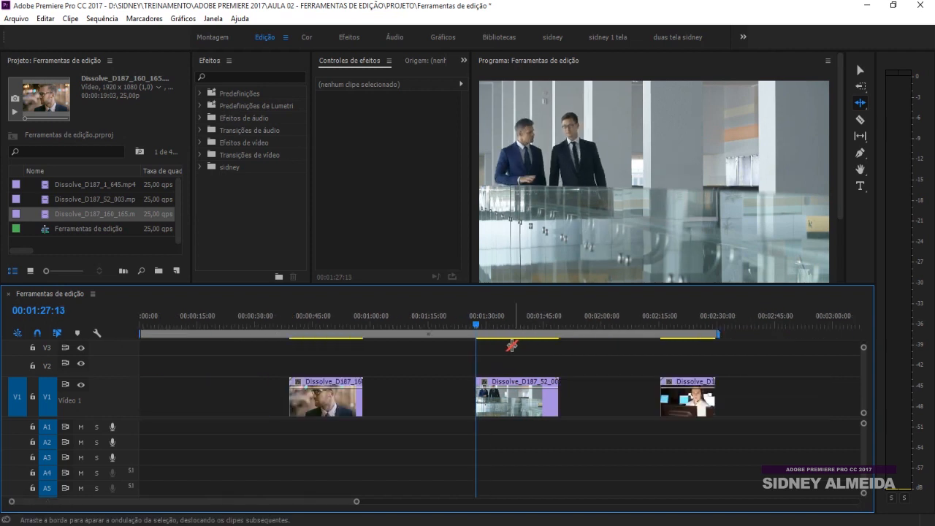
{"action": "key", "text": "equal"}
{"action": "key", "text": "equal"}
{"action": "key", "text": "equal"}
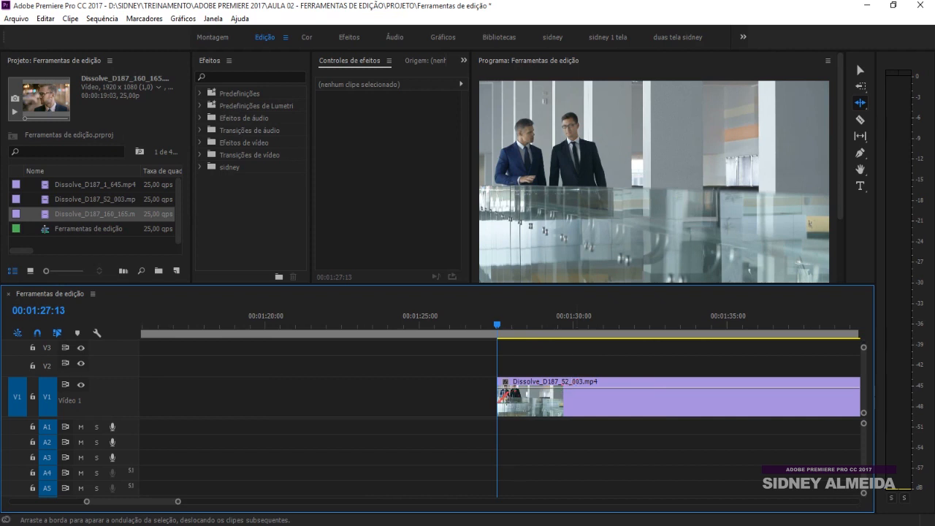
{"action": "left_click_drag", "start_coordinate": [500, 399], "coordinate": [627, 399]}
{"action": "left_click_drag", "start_coordinate": [499, 398], "coordinate": [725, 372]}
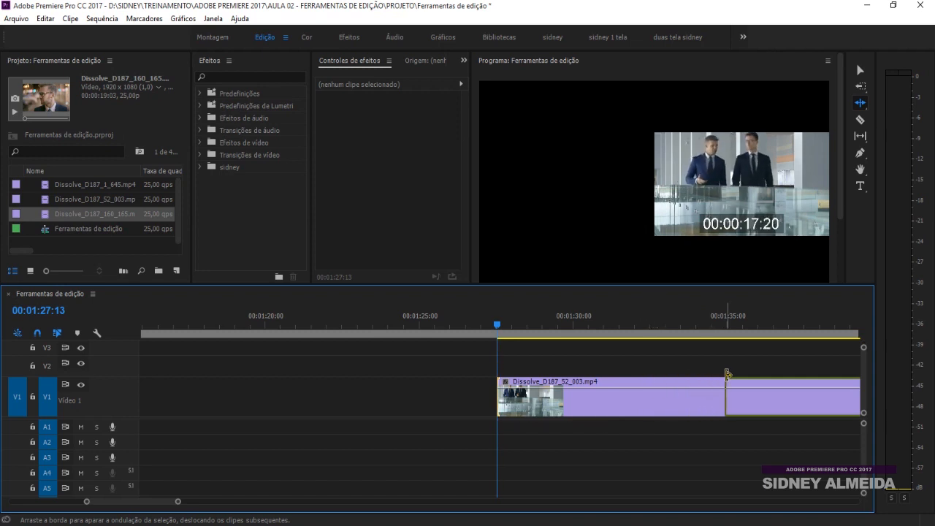
{"action": "mouse_move", "coordinate": [495, 322]}
{"action": "left_mouse_down"}
{"action": "mouse_move", "coordinate": [549, 325]}
{"action": "mouse_move", "coordinate": [507, 323]}
{"action": "left_mouse_up"}
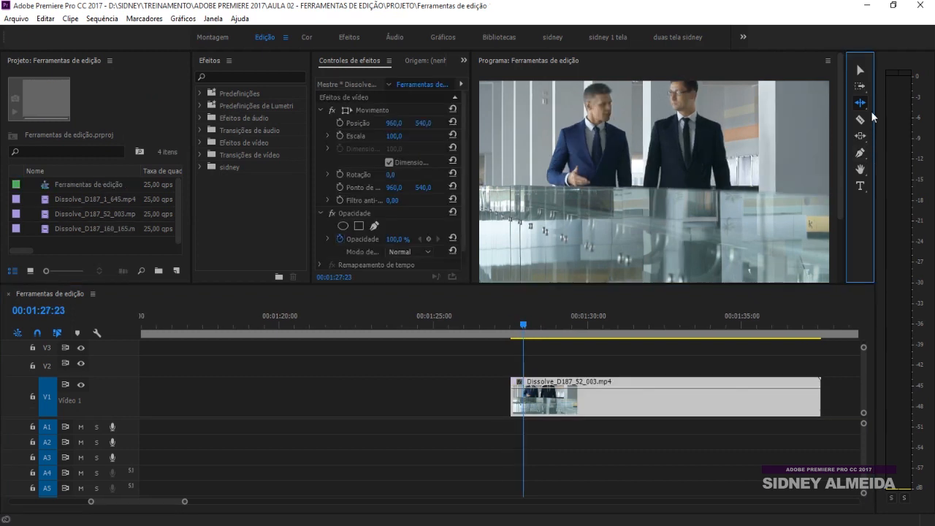
{"action": "left_click", "coordinate": [862, 104]}
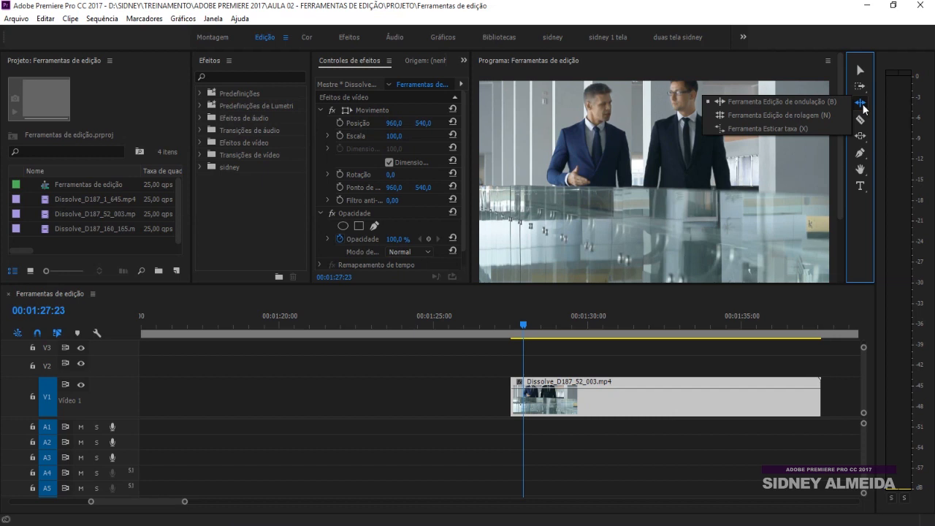
Roll Dissolve_D187_52_003's start and end edit points so it spans roughly 00:01:29 to 00:01:37
{"action": "left_click", "coordinate": [821, 114]}
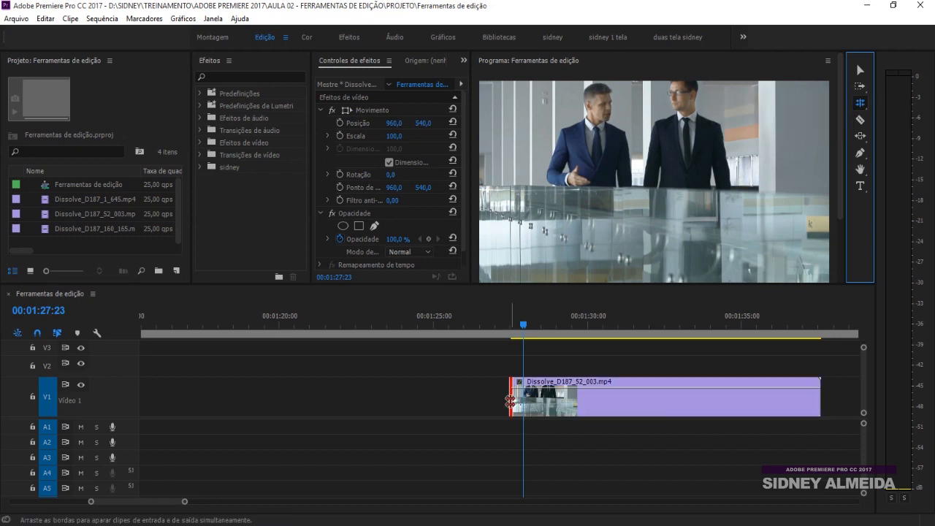
{"action": "left_click_drag", "start_coordinate": [509, 402], "coordinate": [569, 402]}
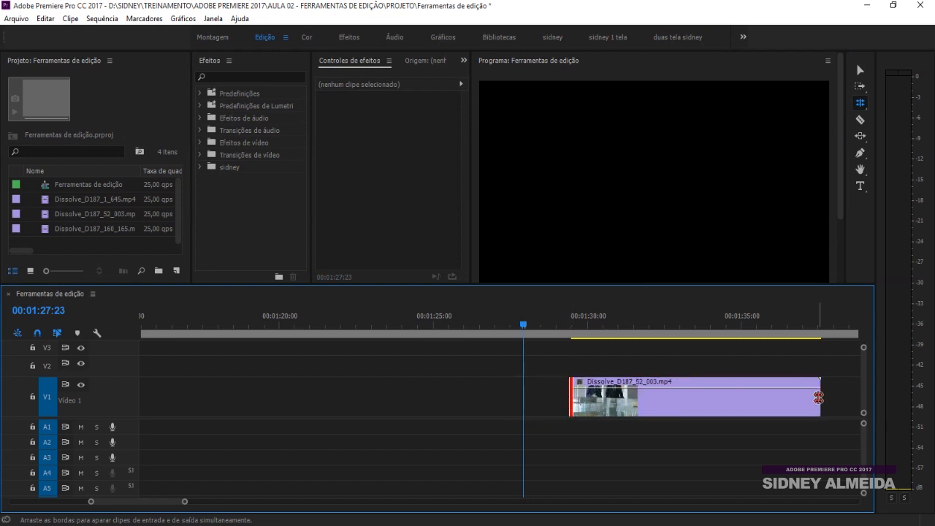
{"action": "left_click_drag", "start_coordinate": [818, 396], "coordinate": [625, 400]}
{"action": "left_click", "coordinate": [569, 398]}
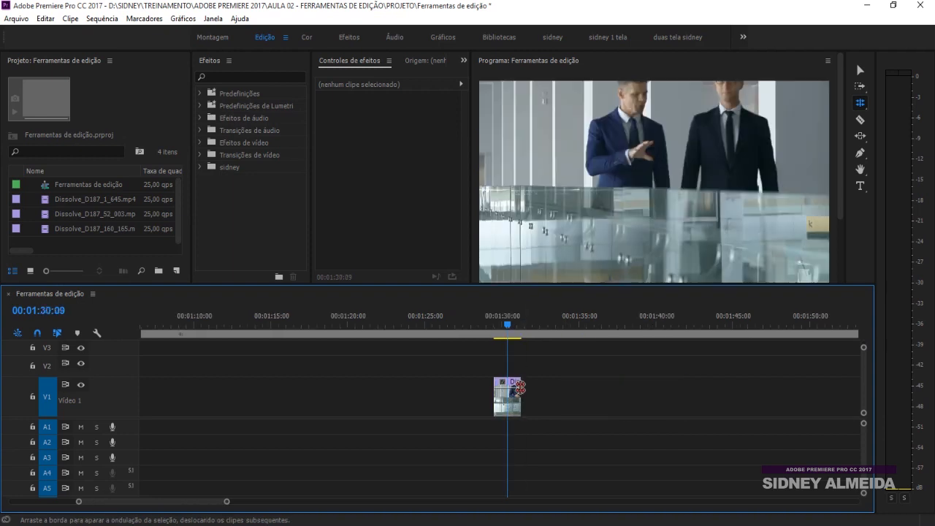
{"action": "key", "text": "ctrl+z"}
{"action": "left_click_drag", "start_coordinate": [551, 398], "coordinate": [618, 398]}
{"action": "left_click_drag", "start_coordinate": [495, 398], "coordinate": [530, 404]}
{"action": "left_click", "coordinate": [616, 396]}
{"action": "mouse_move", "coordinate": [618, 401]}
{"action": "left_mouse_down"}
{"action": "mouse_move", "coordinate": [585, 401]}
{"action": "mouse_move", "coordinate": [621, 400]}
{"action": "left_mouse_up"}
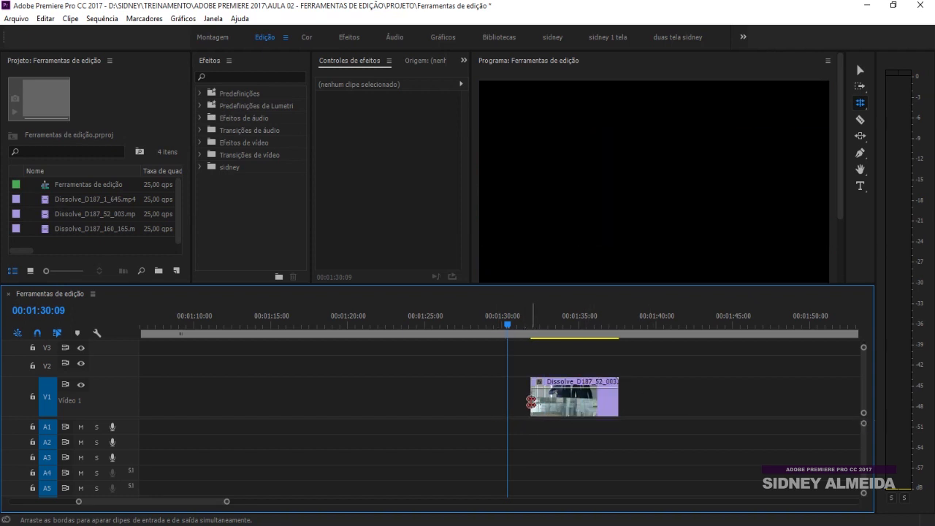
{"action": "left_click_drag", "start_coordinate": [530, 401], "coordinate": [482, 401]}
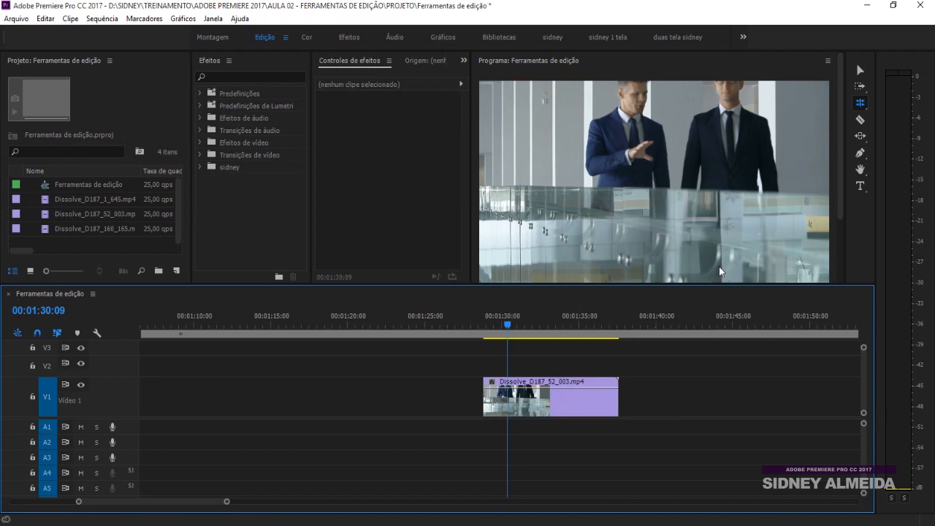
{"action": "left_click", "coordinate": [860, 106]}
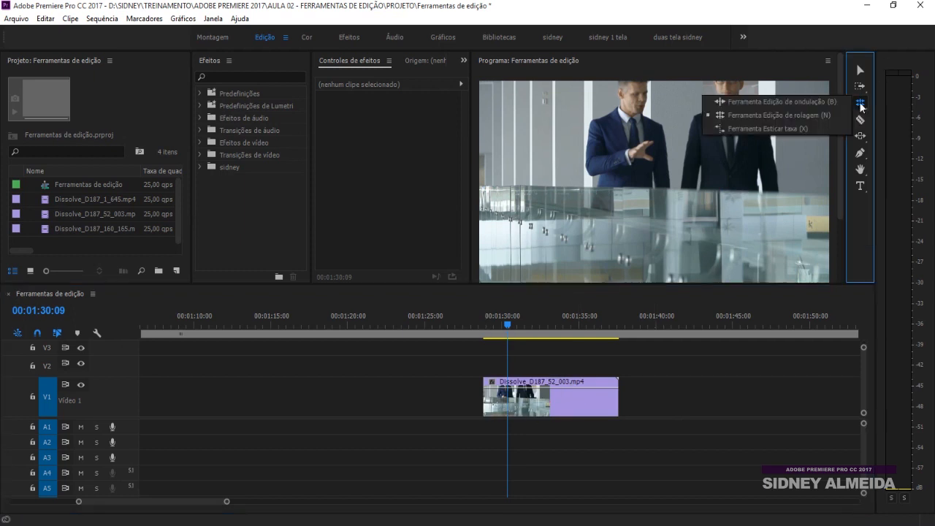
Rate-stretch Dissolve_D187_52_003 shorter to speed it up, and play it back
{"action": "left_click", "coordinate": [792, 127]}
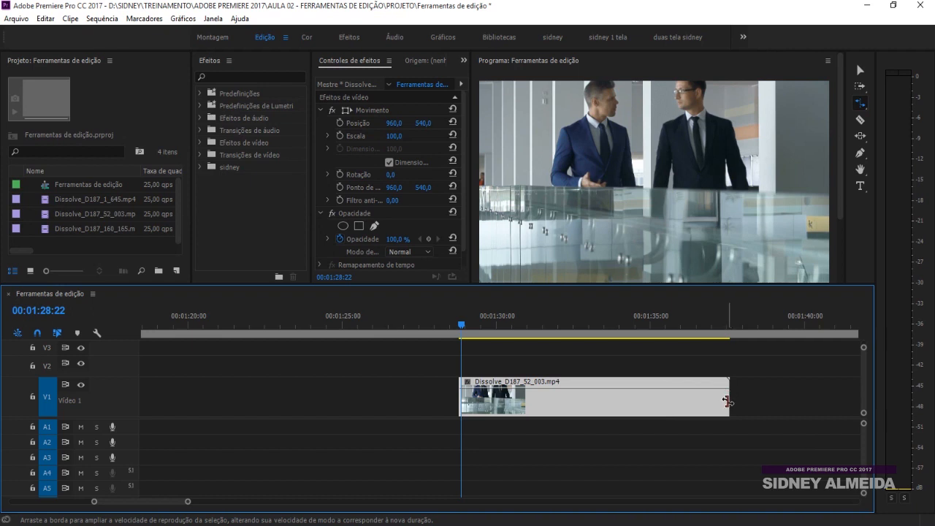
{"action": "left_click_drag", "start_coordinate": [728, 398], "coordinate": [569, 402]}
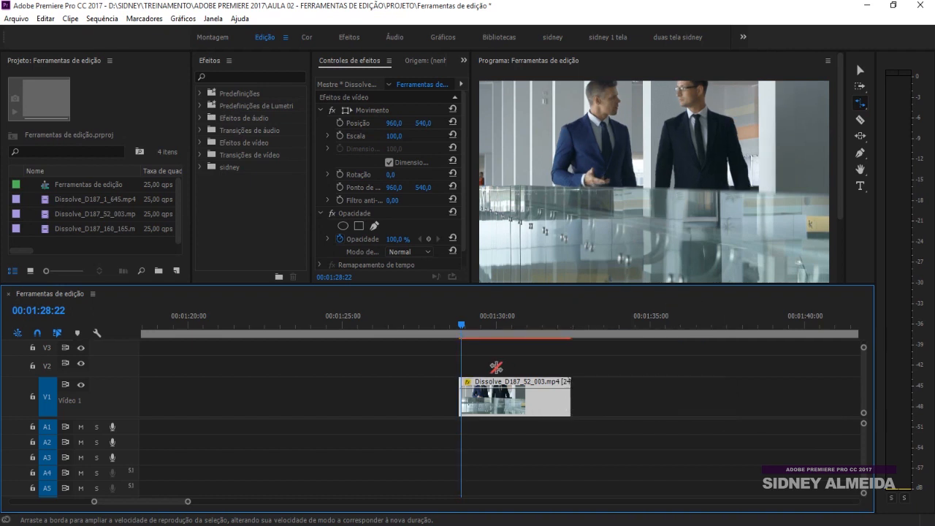
{"action": "key", "text": "equal"}
{"action": "key", "text": "equal"}
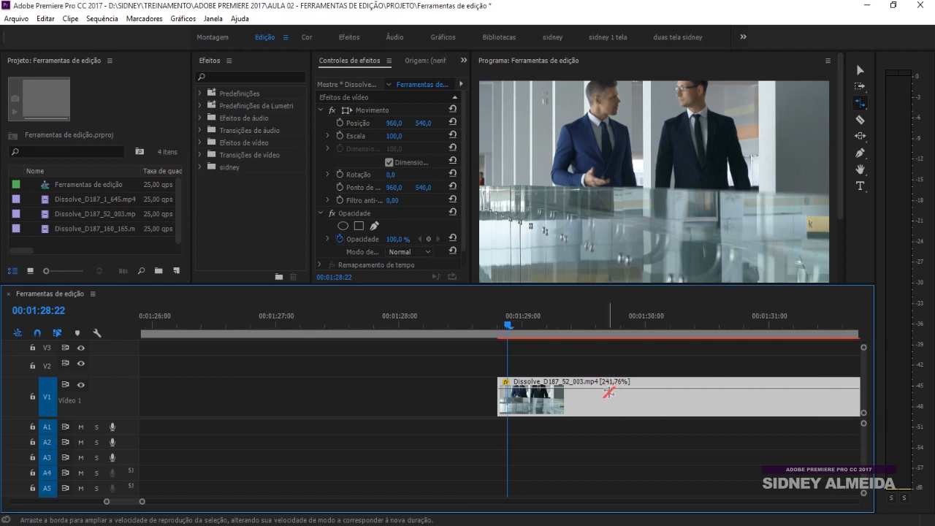
{"action": "key", "text": "minus"}
{"action": "key", "text": "minus"}
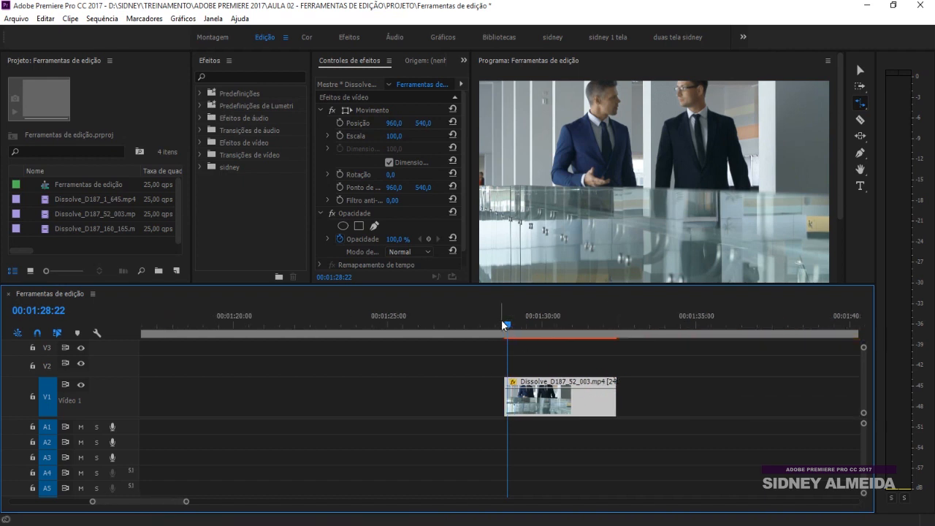
{"action": "key", "text": "space"}
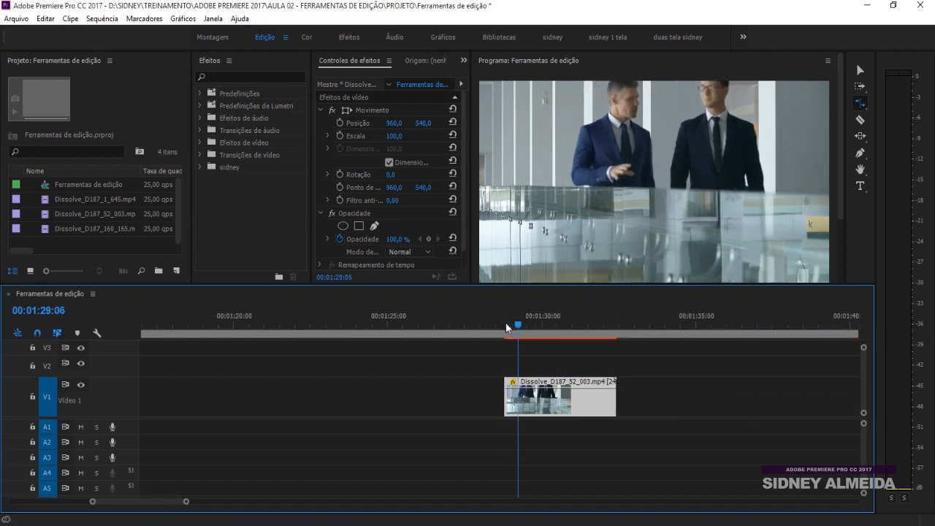
{"action": "left_click_drag", "start_coordinate": [615, 405], "coordinate": [549, 403]}
{"action": "left_click", "coordinate": [507, 321]}
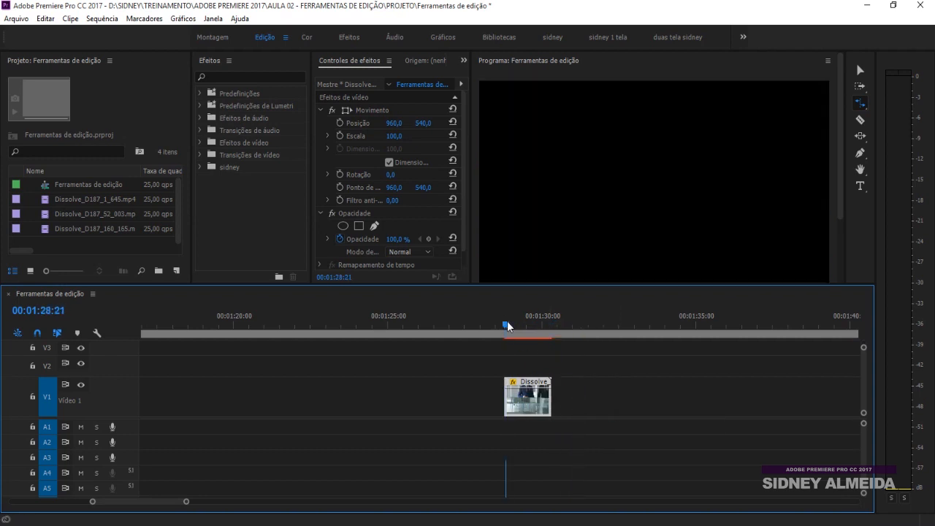
{"action": "key", "text": "equal"}
{"action": "key", "text": "space"}
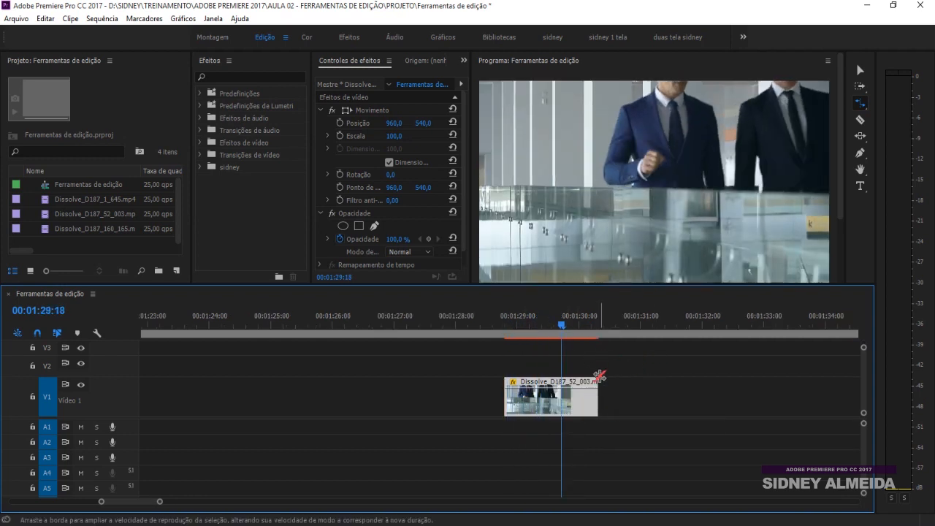
{"action": "key", "text": "minus"}
Lengthen the clip to slow it to 67,69%, then 40,59%, ending near 68,77%
{"action": "left_click_drag", "start_coordinate": [527, 409], "coordinate": [759, 405]}
{"action": "key", "text": "minus"}
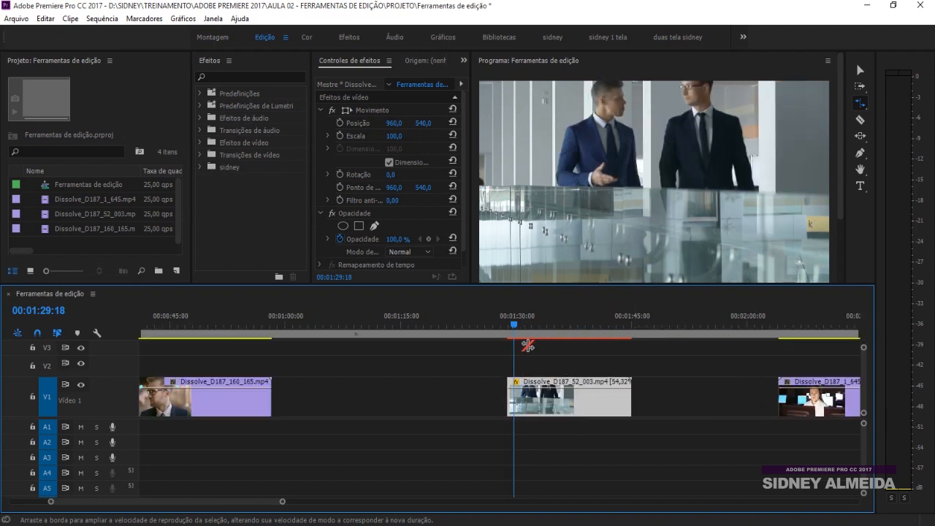
{"action": "left_click_drag", "start_coordinate": [628, 409], "coordinate": [673, 406]}
{"action": "key", "text": "space"}
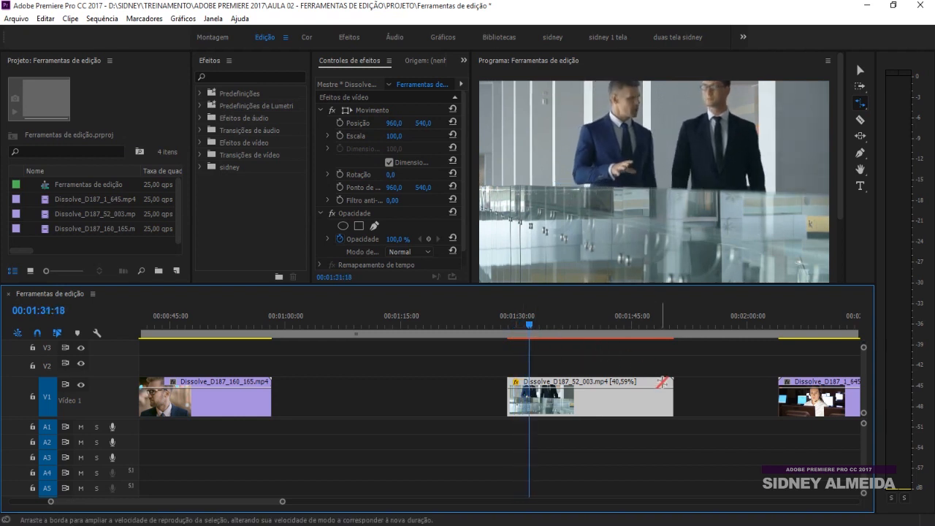
{"action": "left_click", "coordinate": [675, 404]}
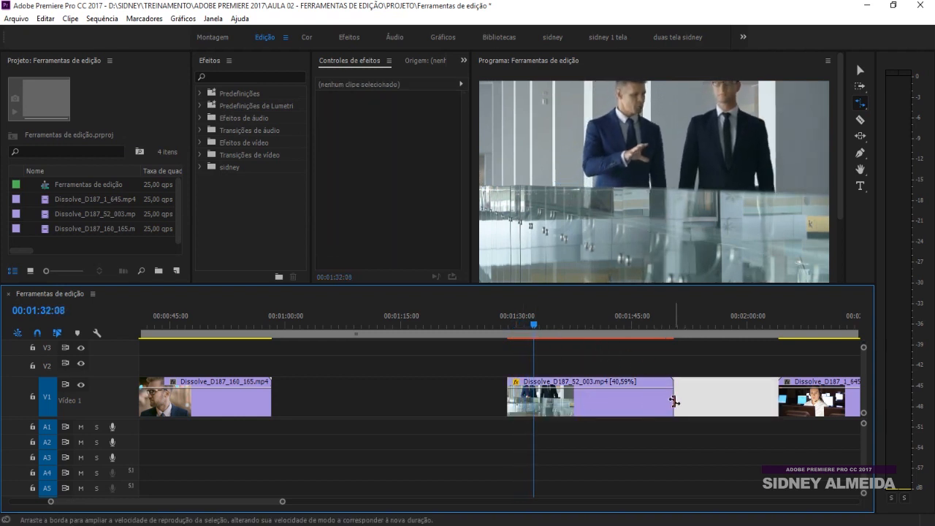
{"action": "mouse_move", "coordinate": [672, 399]}
{"action": "left_mouse_down"}
{"action": "mouse_move", "coordinate": [604, 406]}
{"action": "mouse_move", "coordinate": [688, 404]}
{"action": "left_mouse_up"}
{"action": "key", "text": "="}
{"action": "key", "text": "="}
{"action": "key", "text": "minus"}
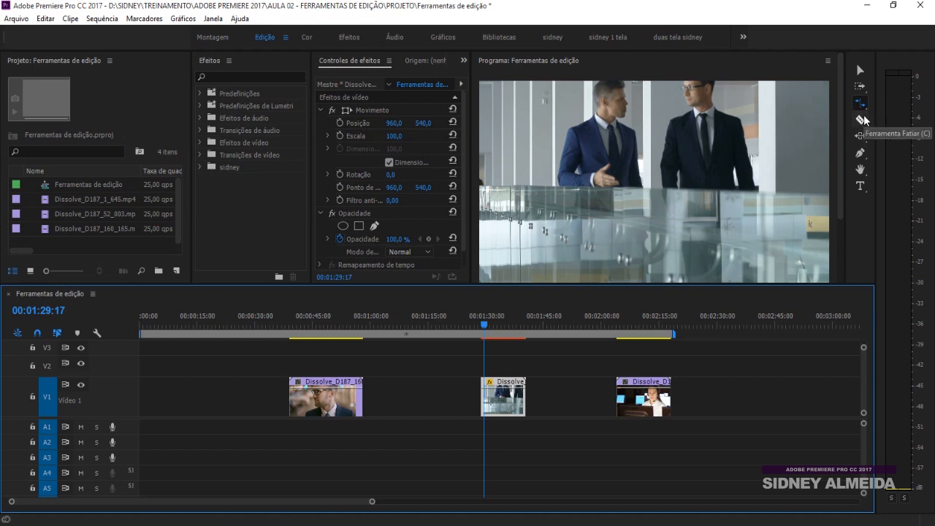
Razor Dissolve_D187_52_003 twice and delete the middle piece, leaving a gap
{"action": "left_click", "coordinate": [861, 121]}
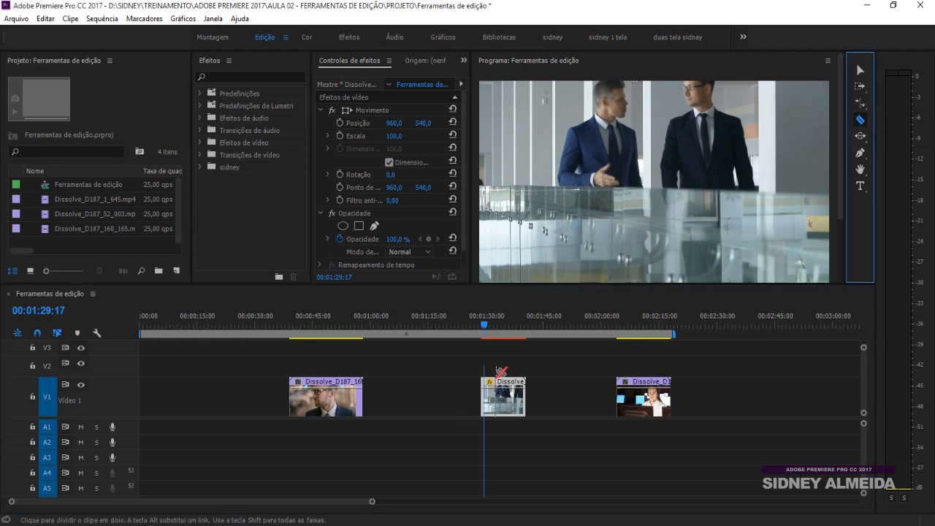
{"action": "left_click", "coordinate": [497, 323]}
{"action": "key", "text": "equal"}
{"action": "key", "text": "equal"}
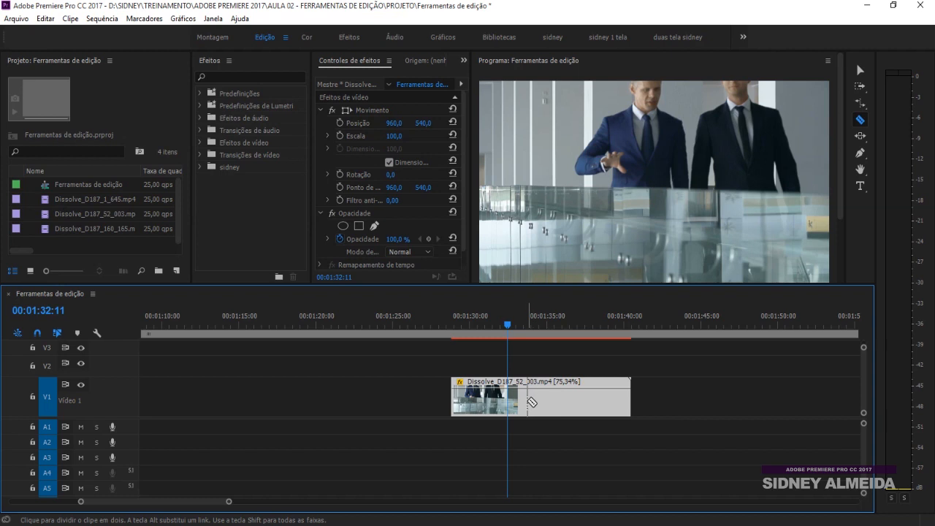
{"action": "left_click", "coordinate": [523, 401]}
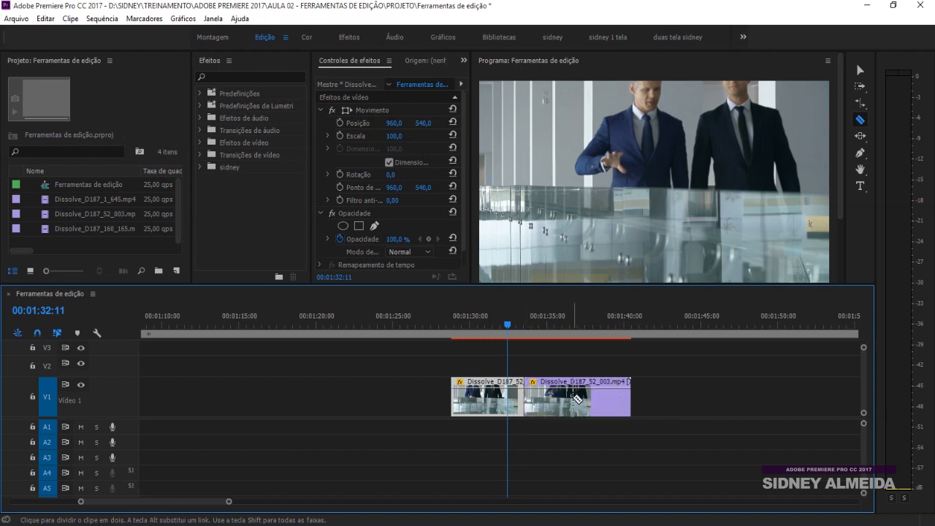
{"action": "left_click", "coordinate": [573, 400]}
{"action": "left_click", "coordinate": [862, 71]}
{"action": "left_click", "coordinate": [558, 403]}
{"action": "key", "text": "Delete"}
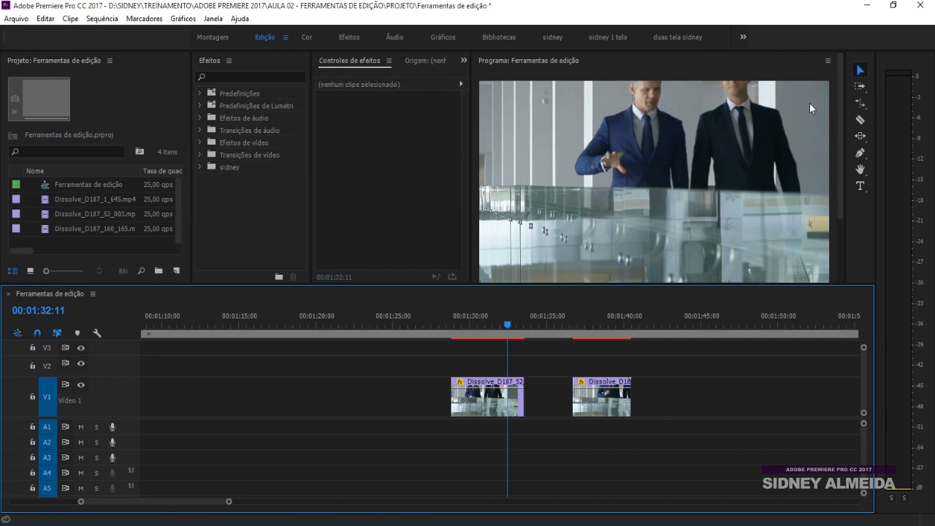
Cut near the remaining pieces' ends and delete the short leftover pieces
{"action": "left_click", "coordinate": [864, 121]}
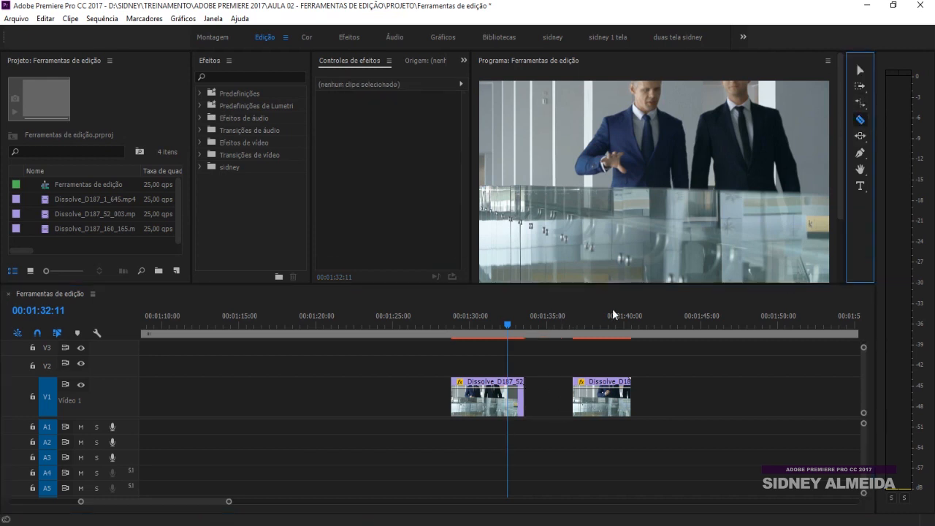
{"action": "left_click", "coordinate": [473, 402]}
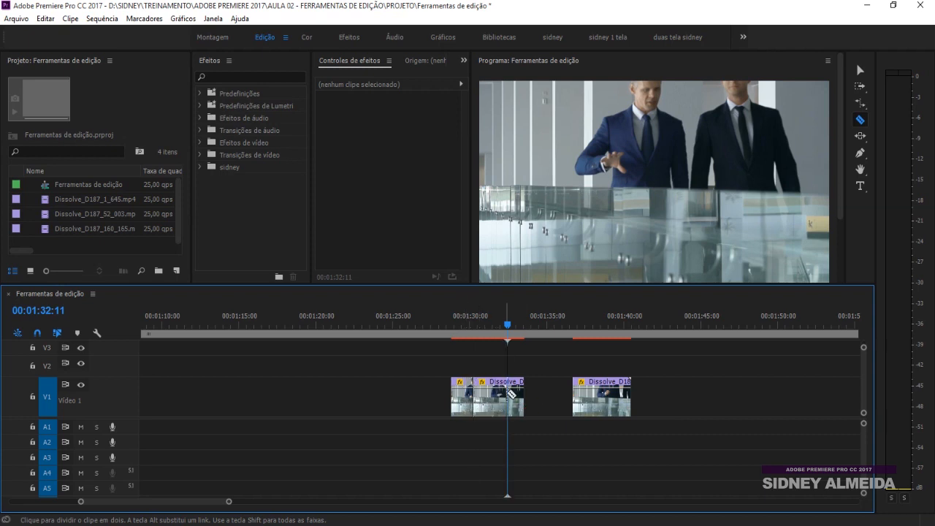
{"action": "left_click", "coordinate": [616, 395]}
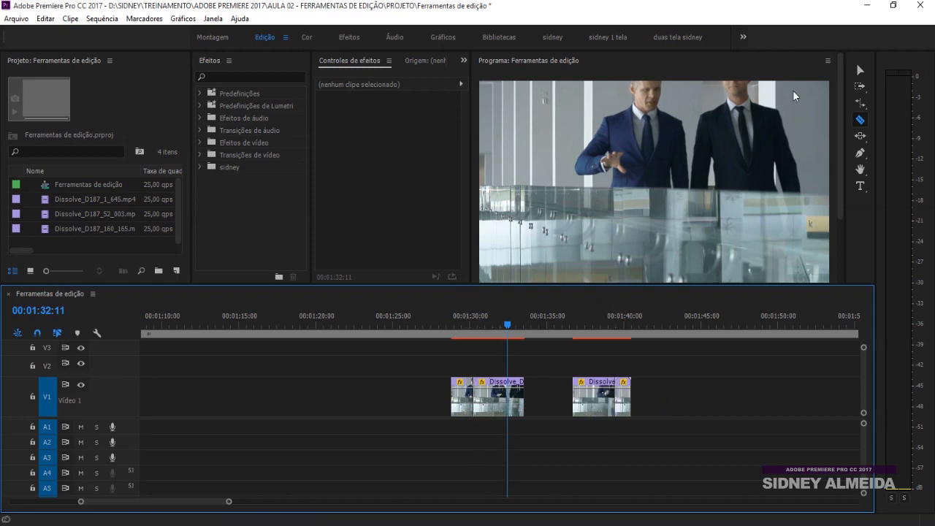
{"action": "left_click", "coordinate": [860, 69]}
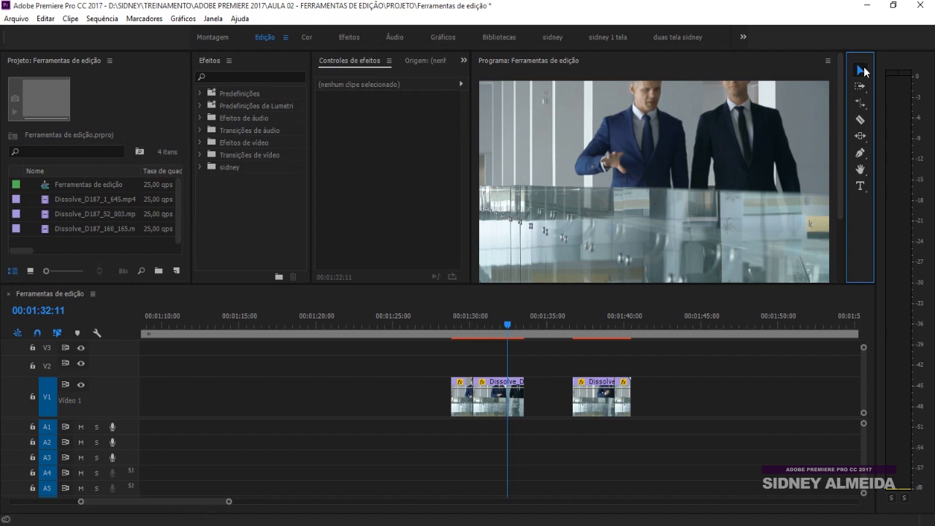
{"action": "left_click", "coordinate": [466, 406]}
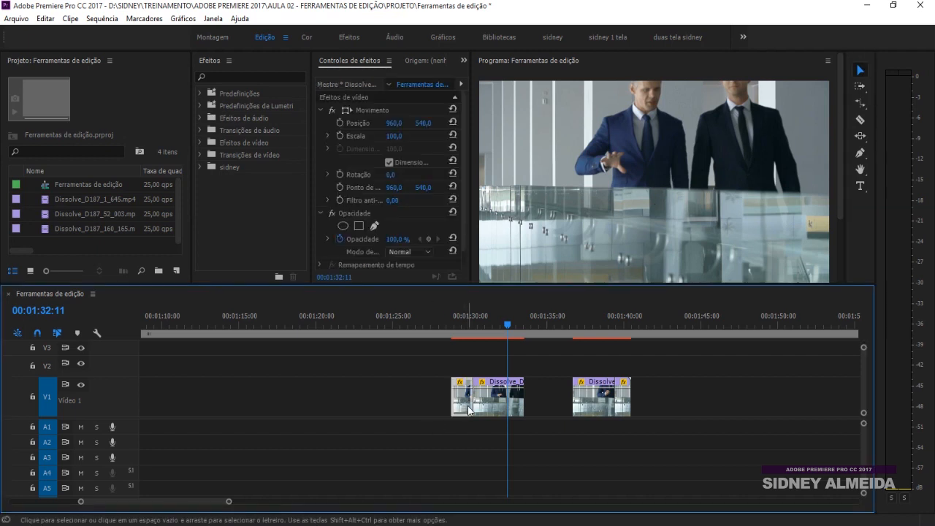
{"action": "key", "text": "Delete"}
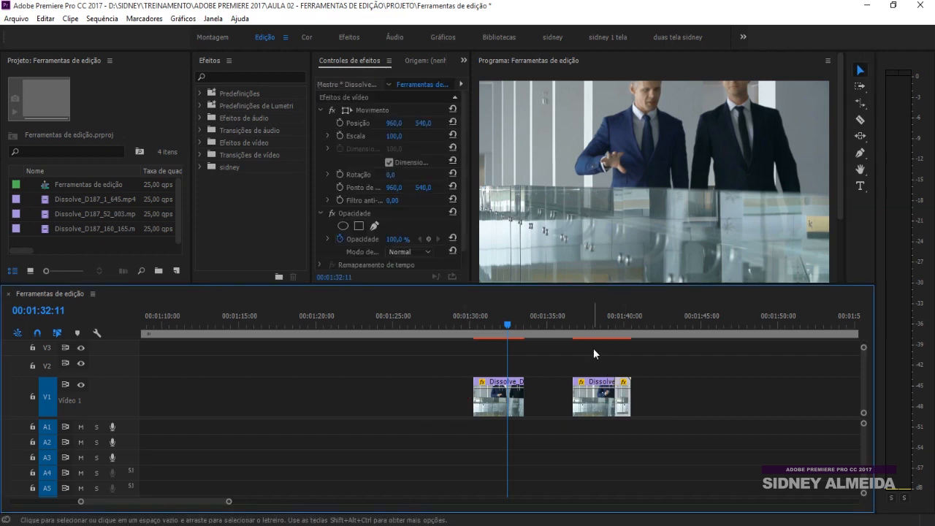
{"action": "key", "text": "Delete"}
Make further razor cuts in the second clip piece
{"action": "left_click", "coordinate": [859, 121]}
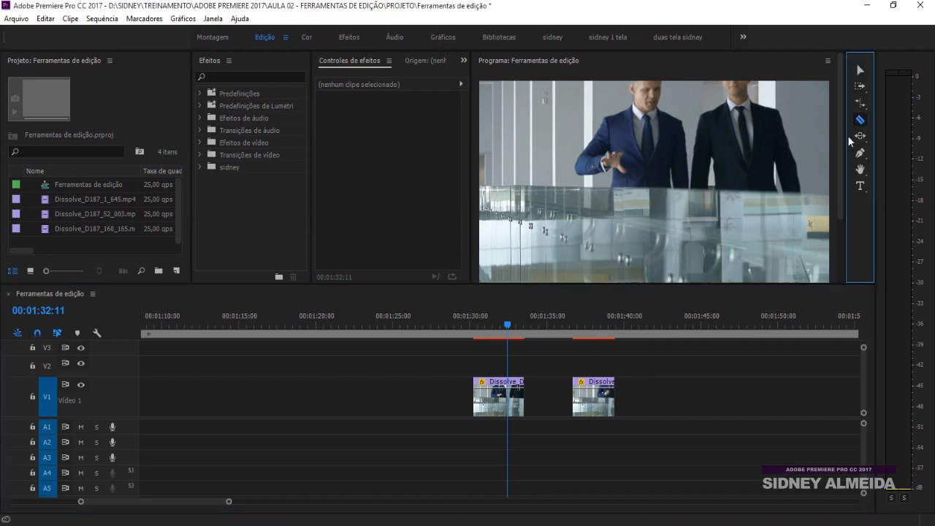
{"action": "left_click", "coordinate": [594, 392]}
{"action": "left_click", "coordinate": [594, 323]}
{"action": "key", "text": "="}
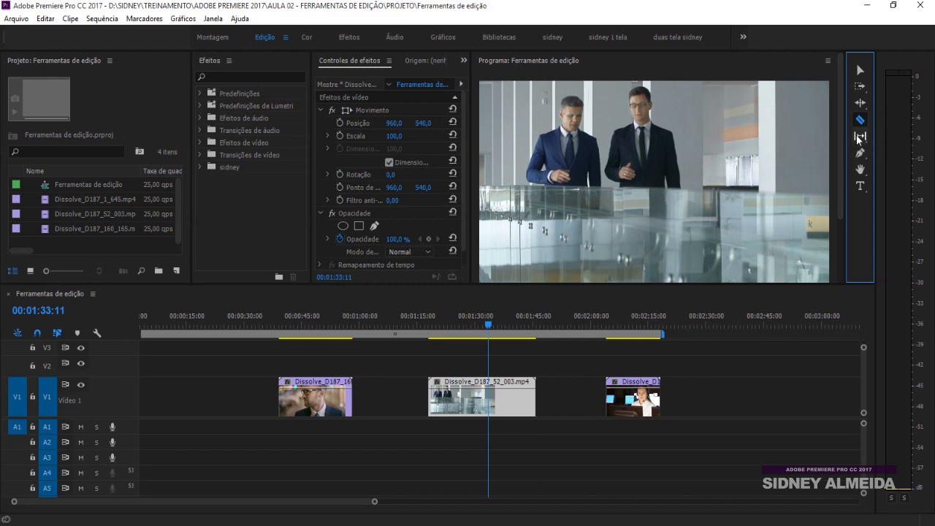
Close the gaps between the V1 clips and trim the starts of the first and third clips
{"action": "left_click", "coordinate": [859, 69]}
{"action": "left_click_drag", "start_coordinate": [629, 407], "coordinate": [531, 406]}
{"action": "left_click_drag", "start_coordinate": [319, 407], "coordinate": [431, 406]}
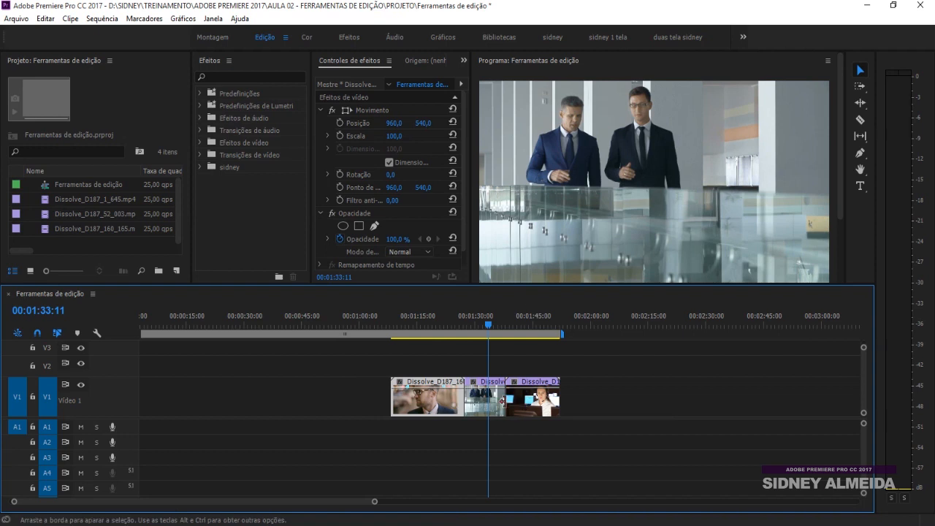
{"action": "left_click_drag", "start_coordinate": [514, 401], "coordinate": [525, 402]}
{"action": "left_click_drag", "start_coordinate": [459, 404], "coordinate": [448, 401]}
Move Dissolve_D187_1_645 to the front of the sequence, ahead of the other two clips
{"action": "left_click_drag", "start_coordinate": [520, 410], "coordinate": [412, 404]}
{"action": "left_click", "coordinate": [444, 325]}
{"action": "key", "text": "="}
{"action": "key", "text": "="}
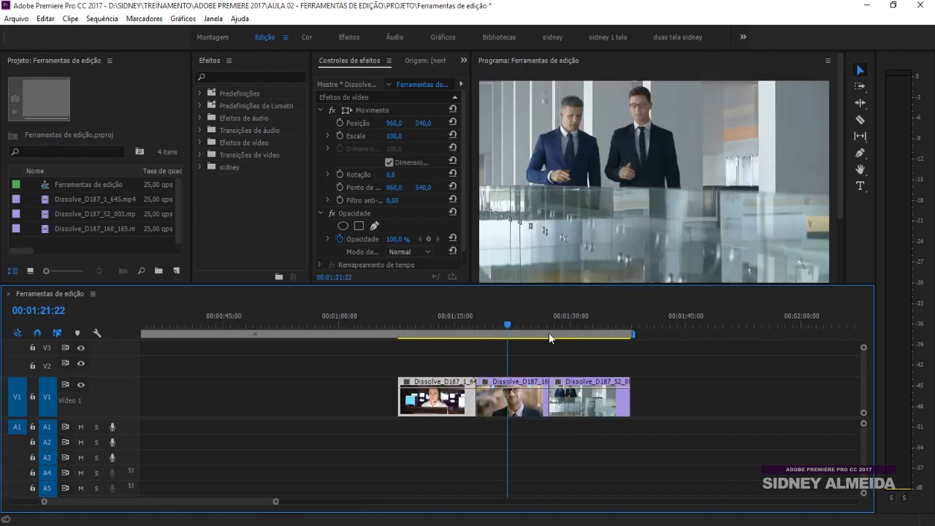
Slip the middle Dissolve_D187_160_165 clip with the Slip tool and scrub to review it
{"action": "left_click", "coordinate": [860, 138]}
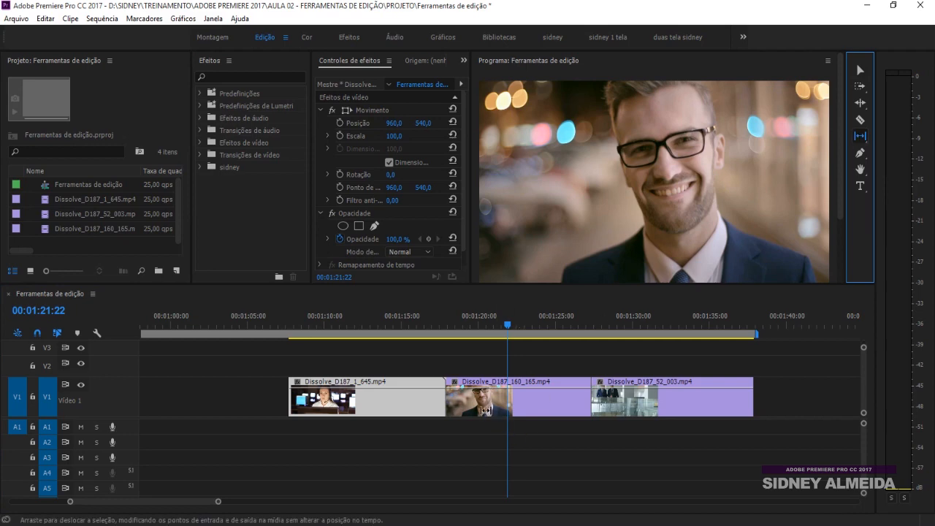
{"action": "left_click", "coordinate": [447, 325]}
{"action": "mouse_move", "coordinate": [448, 324]}
{"action": "left_mouse_down"}
{"action": "mouse_move", "coordinate": [472, 320]}
{"action": "mouse_move", "coordinate": [443, 331]}
{"action": "mouse_move", "coordinate": [468, 325]}
{"action": "mouse_move", "coordinate": [454, 324]}
{"action": "left_mouse_up"}
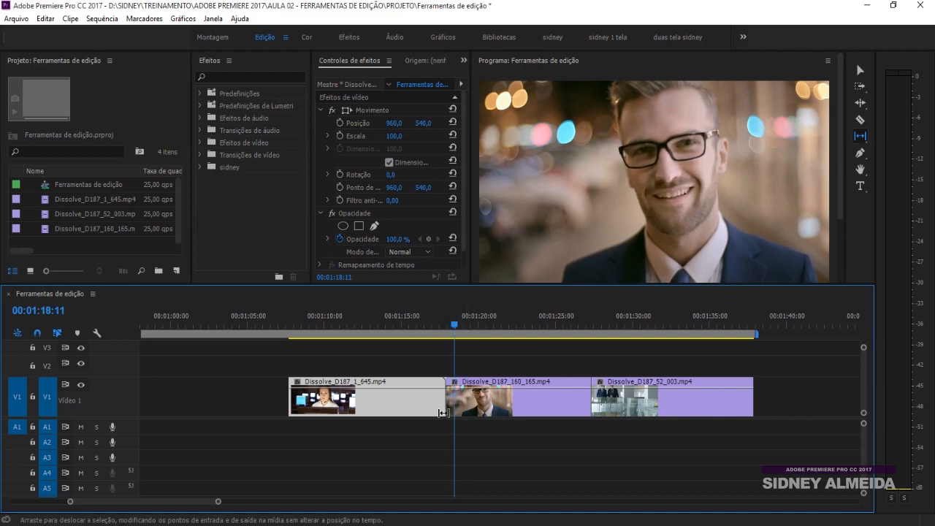
{"action": "left_click", "coordinate": [468, 401]}
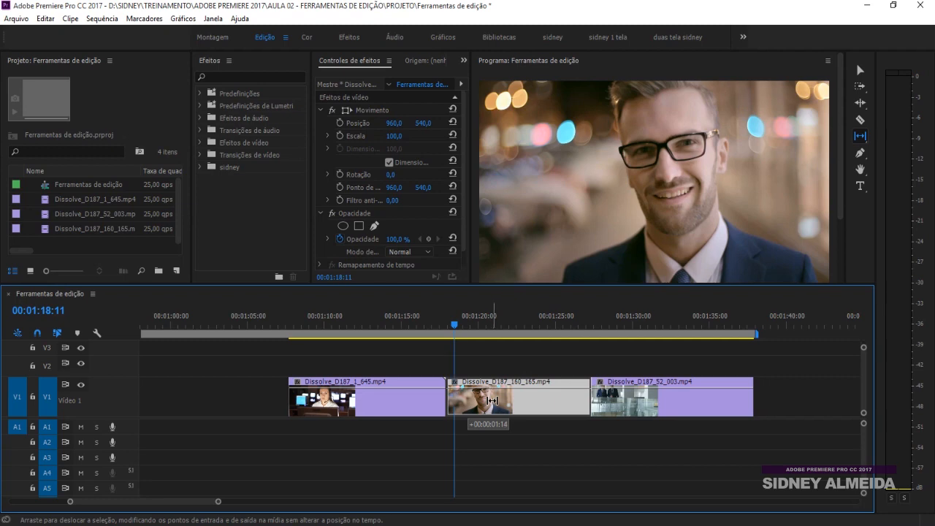
{"action": "left_click_drag", "start_coordinate": [531, 401], "coordinate": [475, 409]}
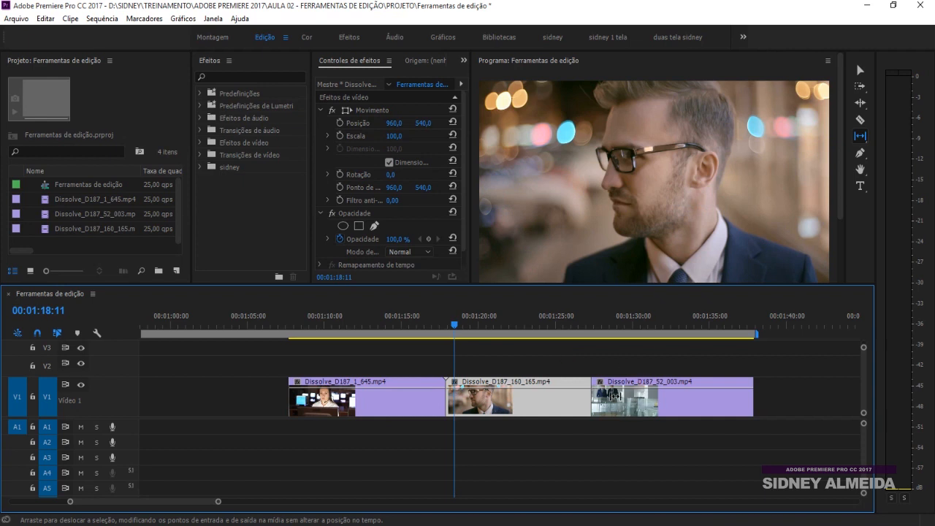
{"action": "left_click_drag", "start_coordinate": [455, 323], "coordinate": [549, 311]}
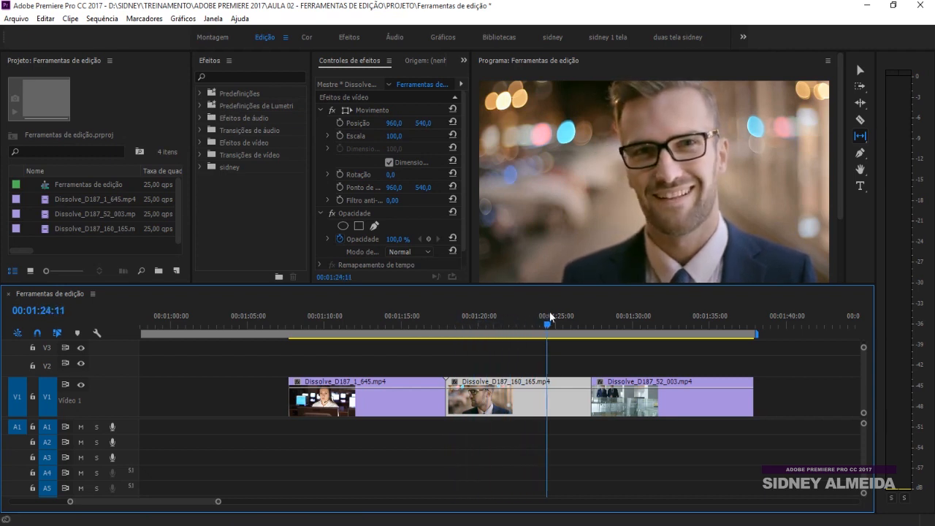
Slip the middle clip to source frames 00:00:06:09–00:00:15:19 and play back from 00:01:14:01
{"action": "left_click", "coordinate": [453, 326]}
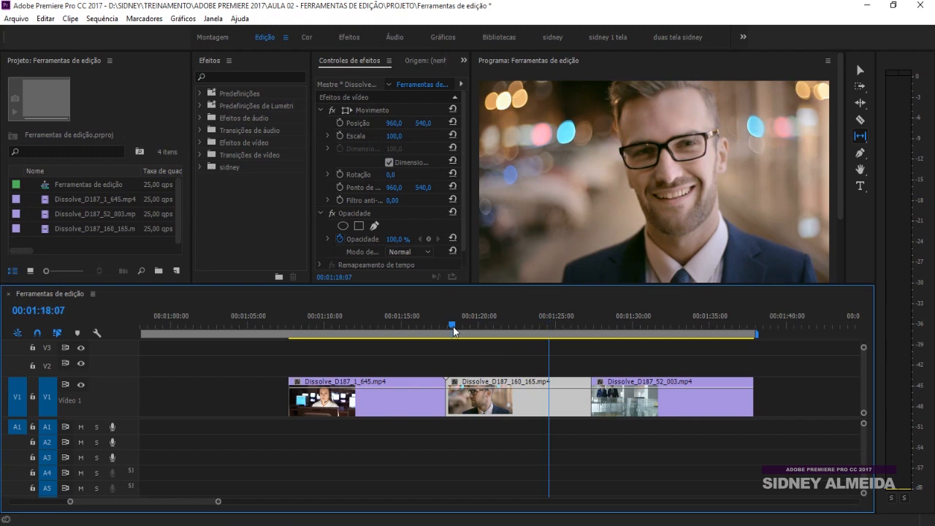
{"action": "mouse_move", "coordinate": [453, 327]}
{"action": "left_mouse_down"}
{"action": "mouse_move", "coordinate": [443, 328]}
{"action": "mouse_move", "coordinate": [584, 326]}
{"action": "mouse_move", "coordinate": [461, 325]}
{"action": "left_mouse_up"}
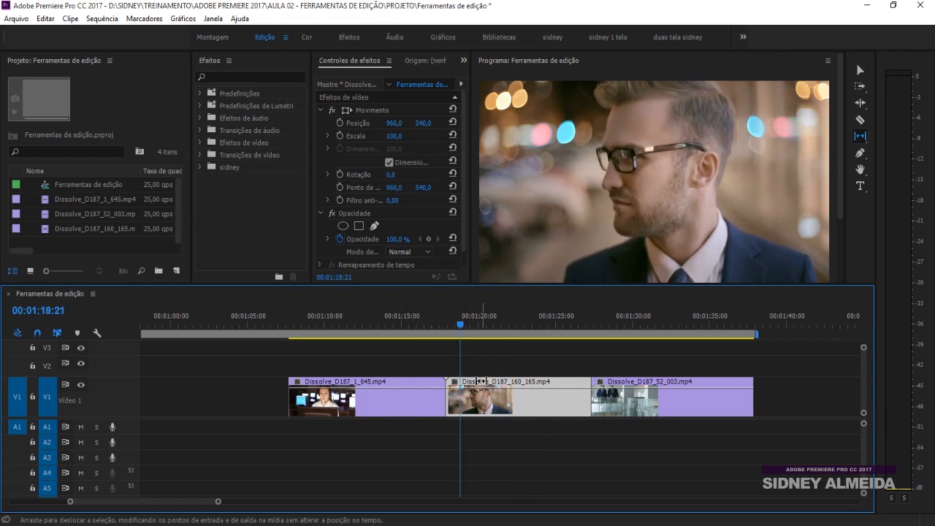
{"action": "left_click_drag", "start_coordinate": [515, 400], "coordinate": [417, 394]}
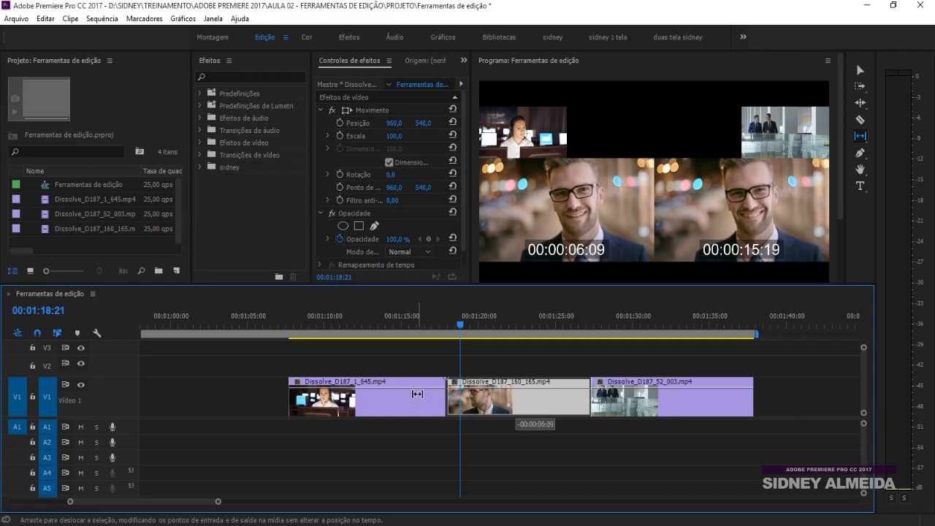
{"action": "left_click_drag", "start_coordinate": [417, 394], "coordinate": [417, 393]}
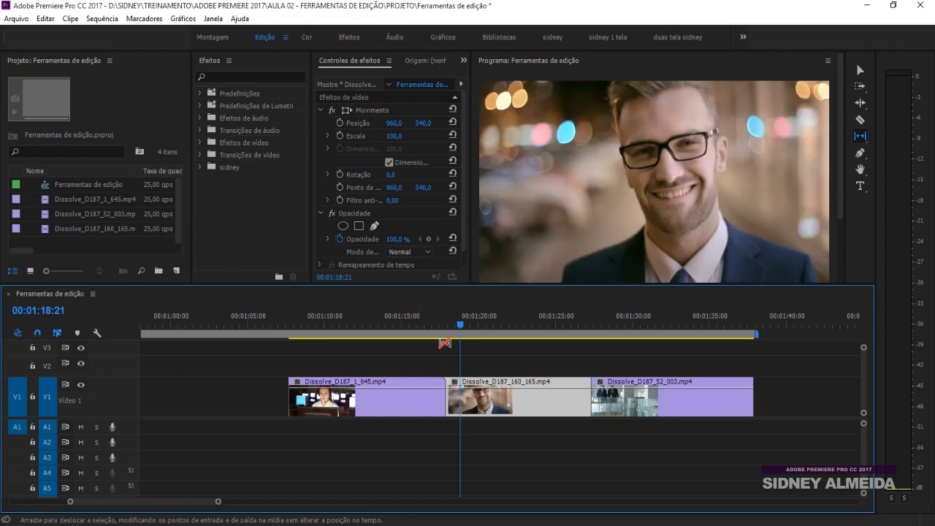
{"action": "left_click", "coordinate": [385, 322]}
{"action": "key", "text": "space"}
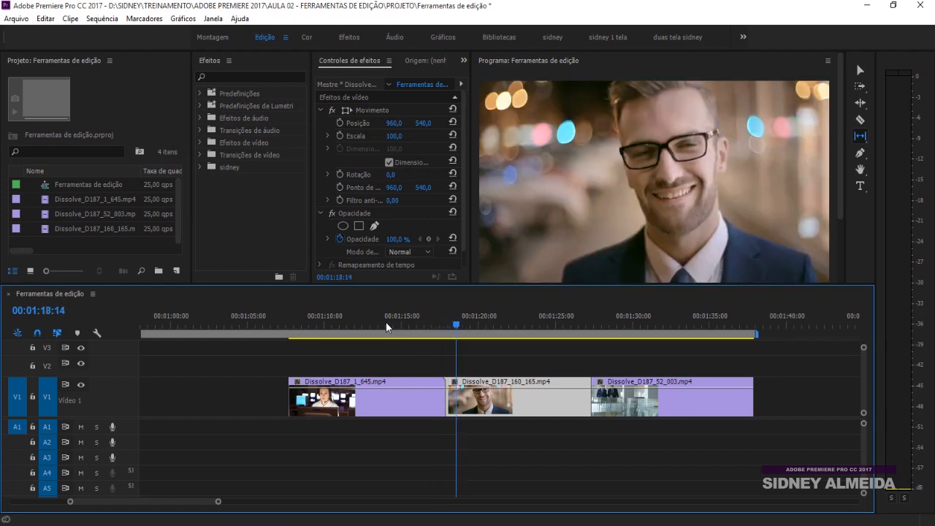
Switch to the Slide tool and select the first clip
{"action": "left_click", "coordinate": [860, 137]}
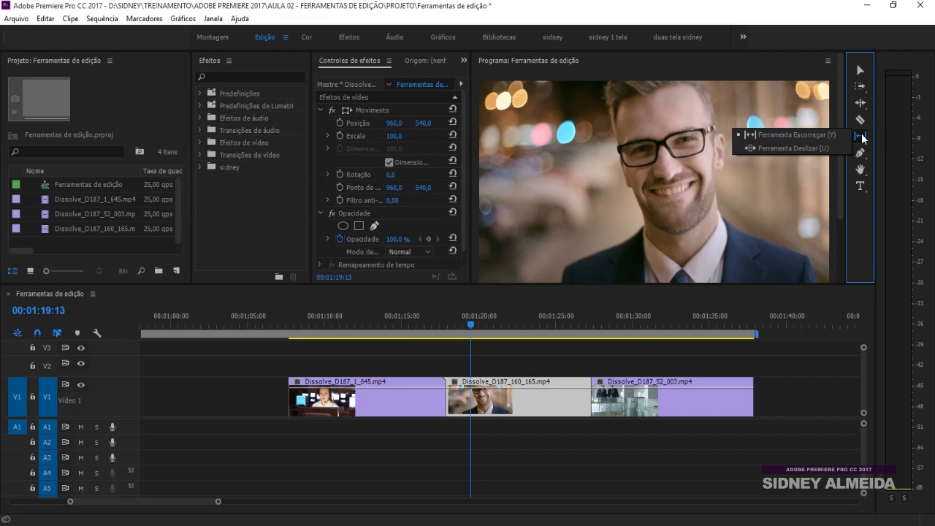
{"action": "left_click", "coordinate": [792, 149]}
{"action": "left_click", "coordinate": [396, 395]}
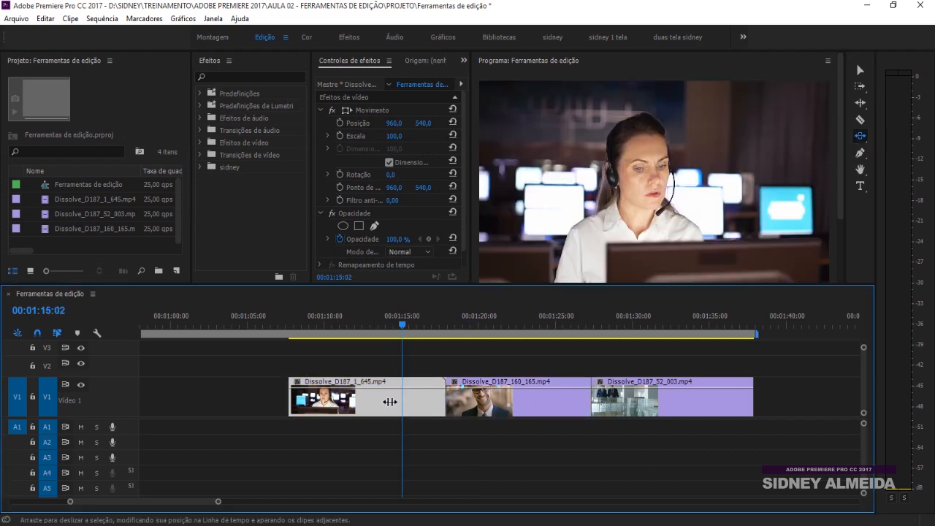
Slide Dissolve_D187_1_645 earlier and play back from 00:01:12:01
{"action": "left_click_drag", "start_coordinate": [422, 402], "coordinate": [366, 401]}
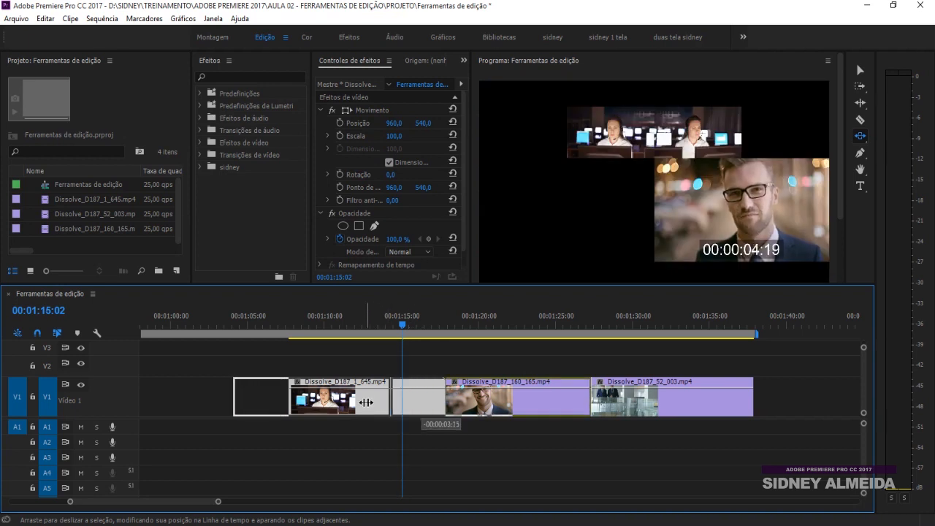
{"action": "left_click_drag", "start_coordinate": [365, 403], "coordinate": [366, 402]}
{"action": "left_click", "coordinate": [357, 323]}
{"action": "key", "text": "space"}
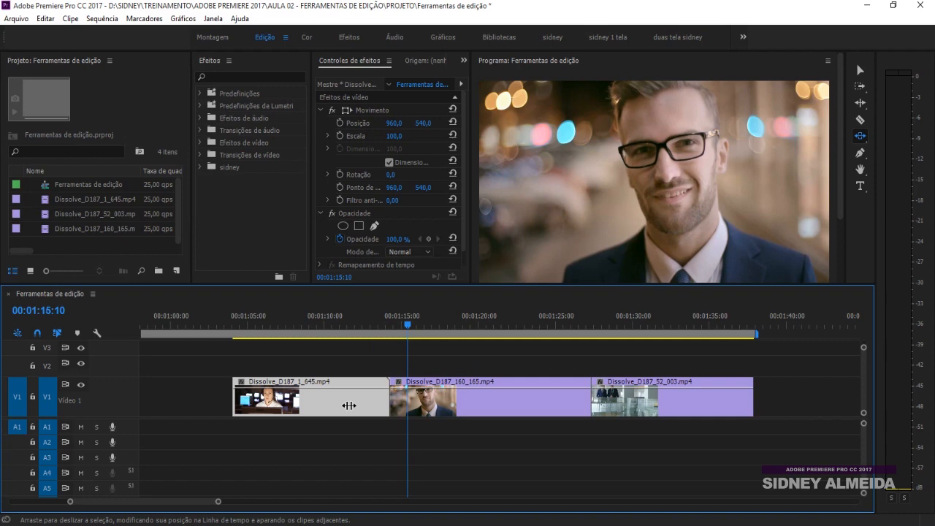
Slide the right clip about a second later and readjust the first clip's position
{"action": "left_click_drag", "start_coordinate": [347, 402], "coordinate": [458, 402]}
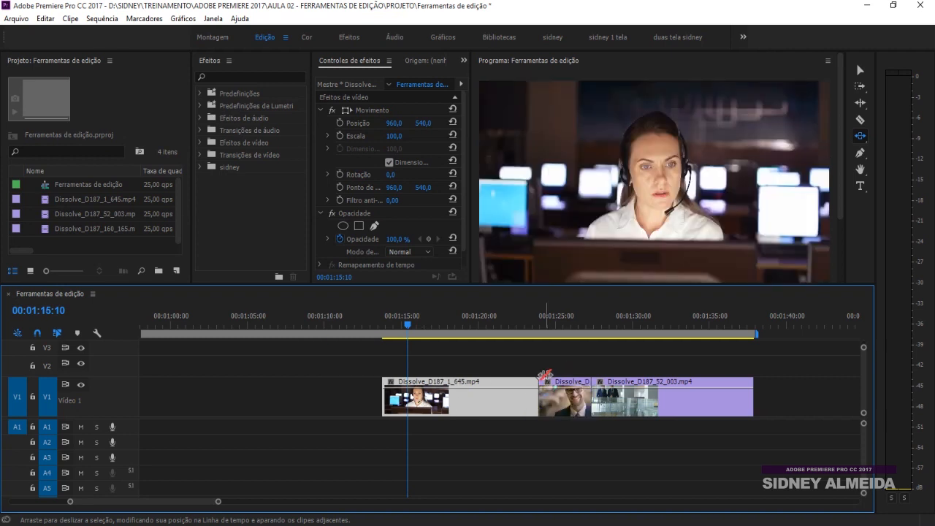
{"action": "left_click", "coordinate": [517, 317]}
{"action": "key", "text": "space"}
{"action": "key", "text": "space"}
{"action": "left_click_drag", "start_coordinate": [636, 406], "coordinate": [656, 405]}
{"action": "left_click_drag", "start_coordinate": [482, 405], "coordinate": [469, 400]}
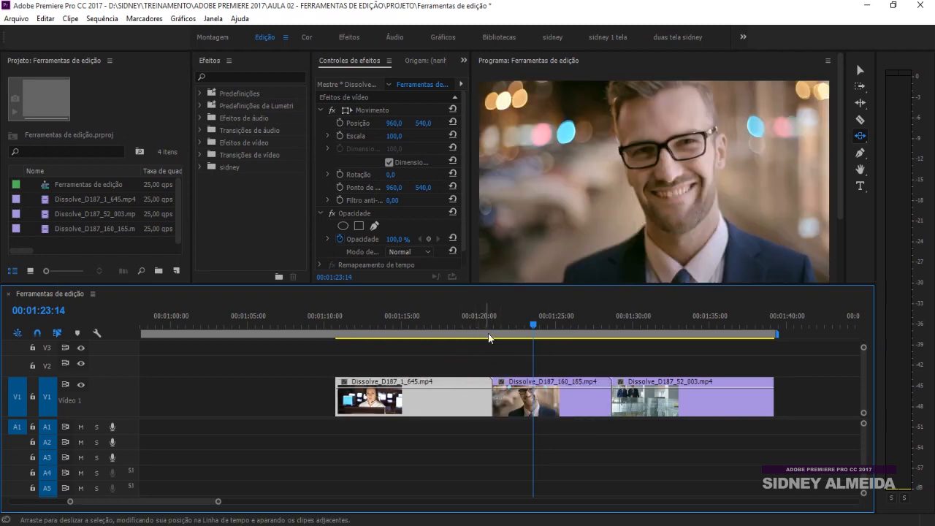
{"action": "left_click_drag", "start_coordinate": [447, 400], "coordinate": [428, 401]}
Scrub and play the sequence to review the slide edits
{"action": "left_click_drag", "start_coordinate": [459, 323], "coordinate": [592, 322]}
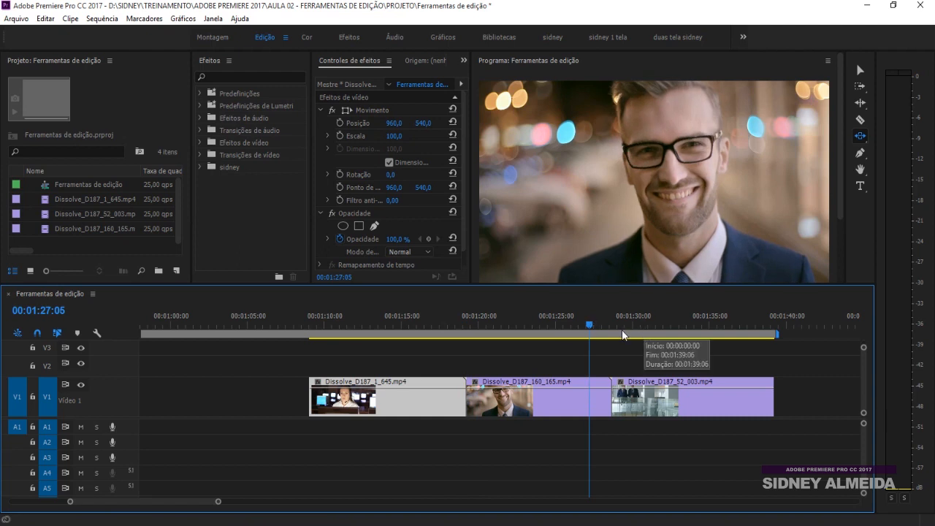
{"action": "key", "text": "space"}
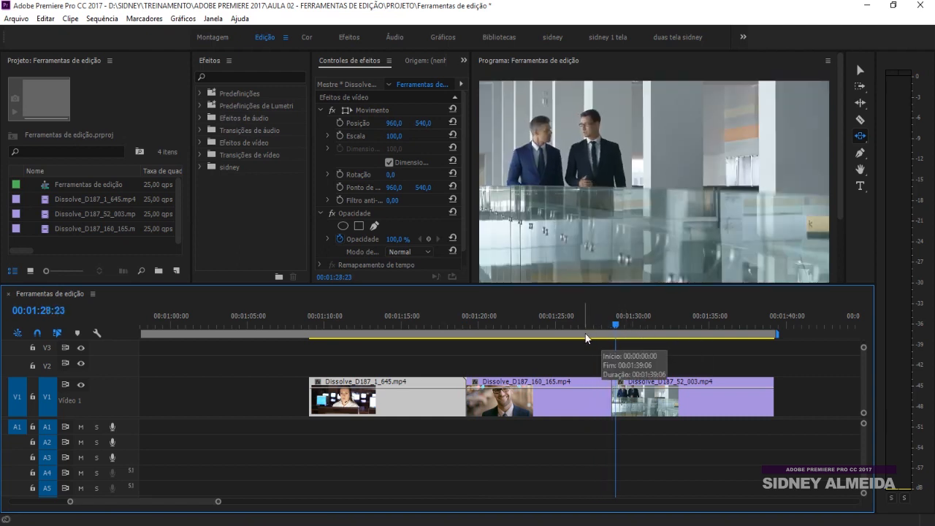
{"action": "key", "text": "y"}
{"action": "left_click", "coordinate": [862, 139]}
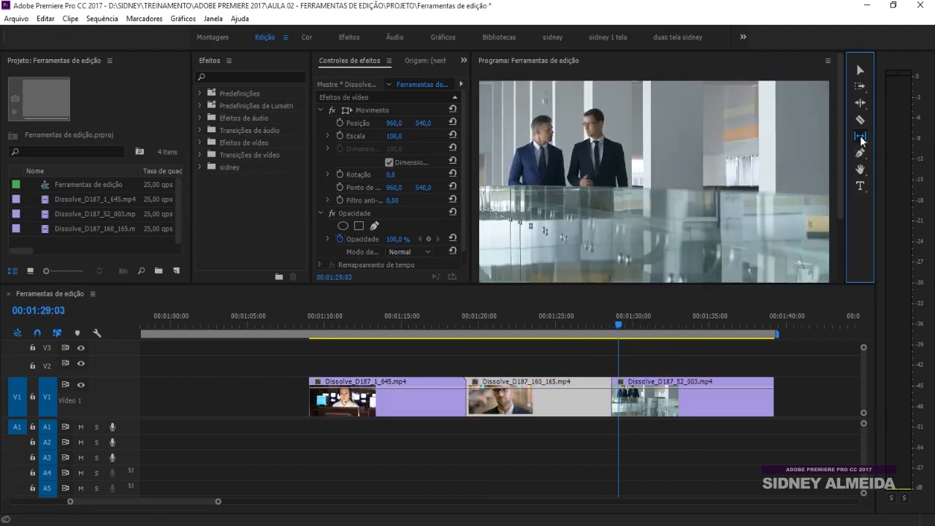
Slip the middle clip, then slide the first and third clips left to start near 00:01:05
{"action": "left_click", "coordinate": [820, 135]}
{"action": "left_click_drag", "start_coordinate": [516, 401], "coordinate": [471, 406]}
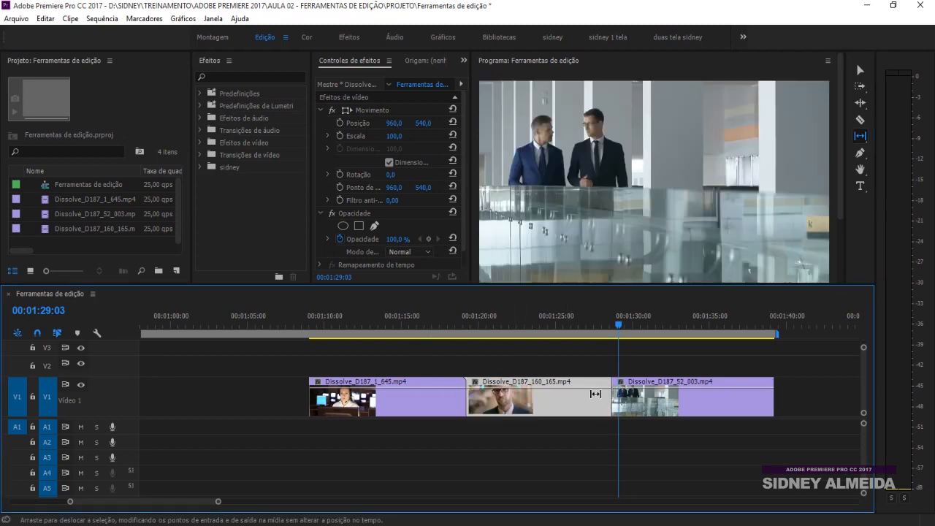
{"action": "left_click", "coordinate": [860, 136]}
{"action": "left_click", "coordinate": [804, 151]}
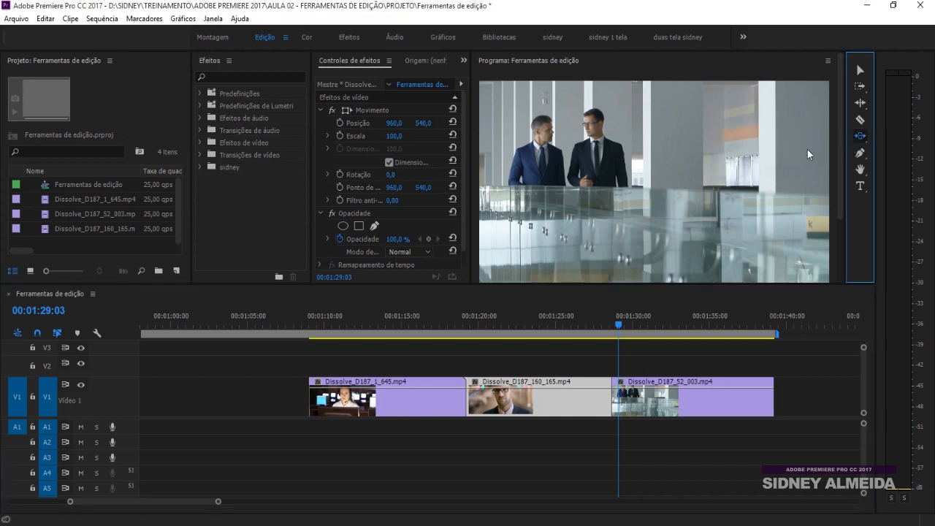
{"action": "left_click_drag", "start_coordinate": [409, 400], "coordinate": [374, 402]}
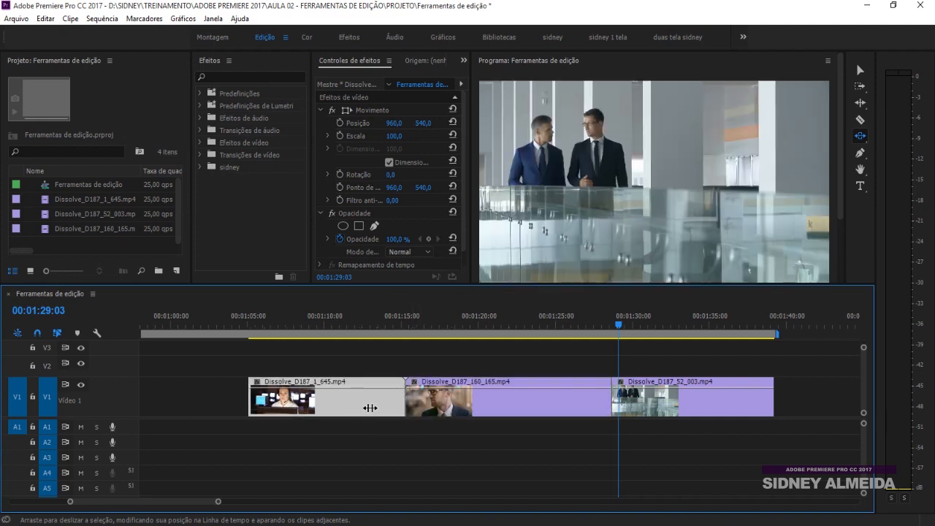
{"action": "left_click_drag", "start_coordinate": [645, 408], "coordinate": [619, 403]}
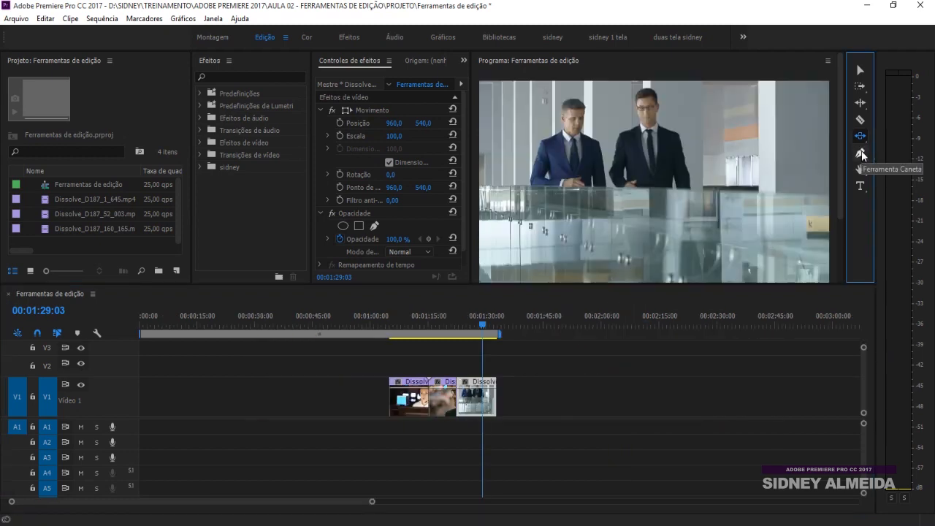
Add opacity keyframes on Dissolve_D187_52_003, drop the first to 0%, and preview the fade-in
{"action": "left_click", "coordinate": [861, 153]}
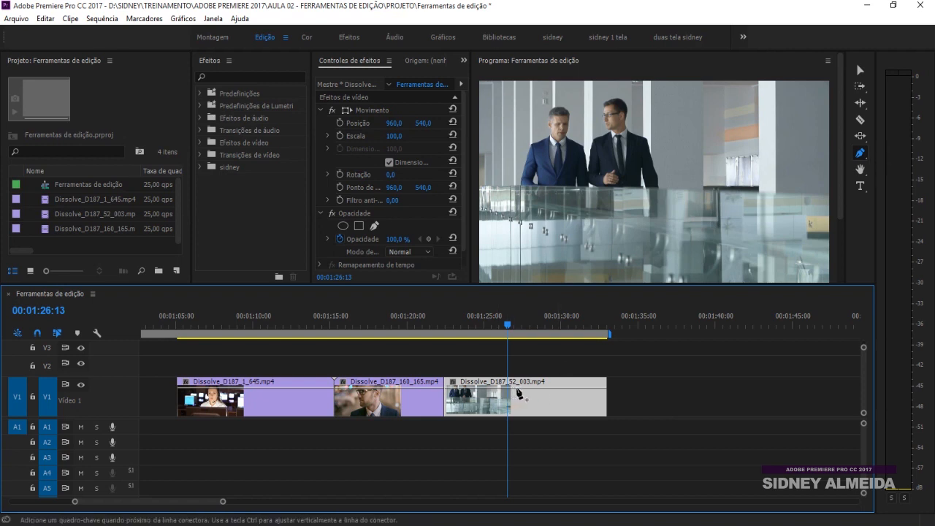
{"action": "left_click", "coordinate": [563, 389]}
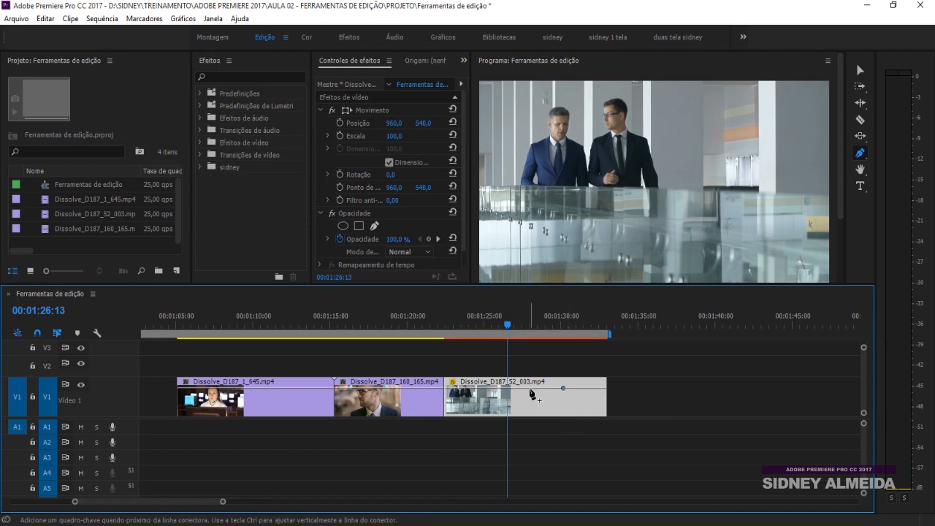
{"action": "left_click", "coordinate": [497, 388]}
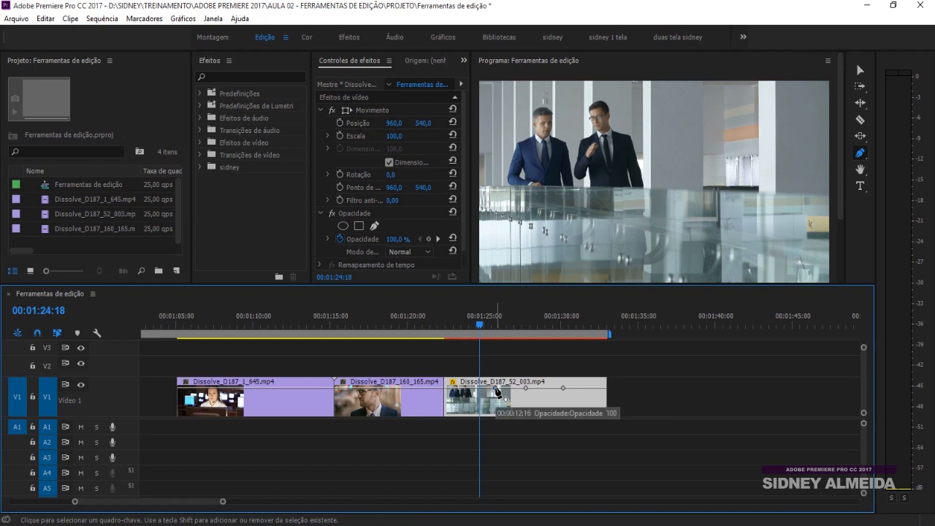
{"action": "left_click_drag", "start_coordinate": [496, 388], "coordinate": [485, 388]}
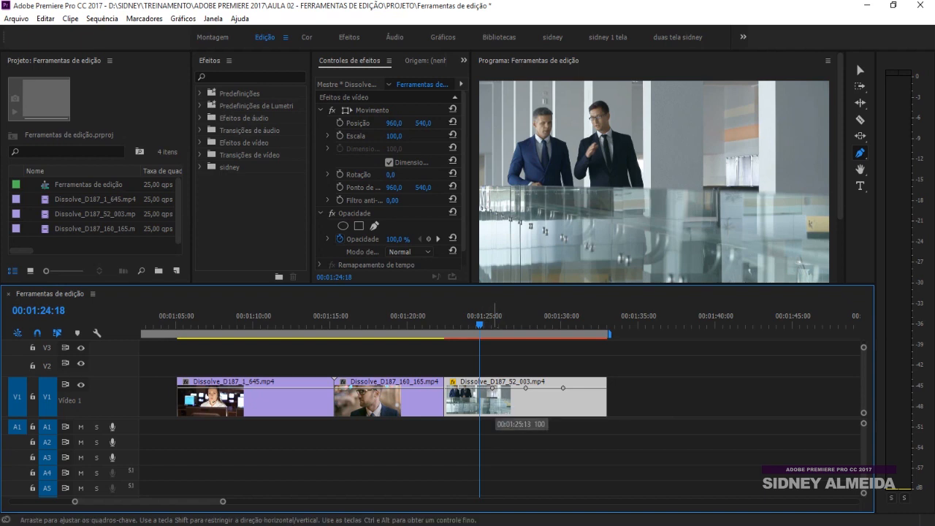
{"action": "left_click_drag", "start_coordinate": [491, 388], "coordinate": [490, 414]}
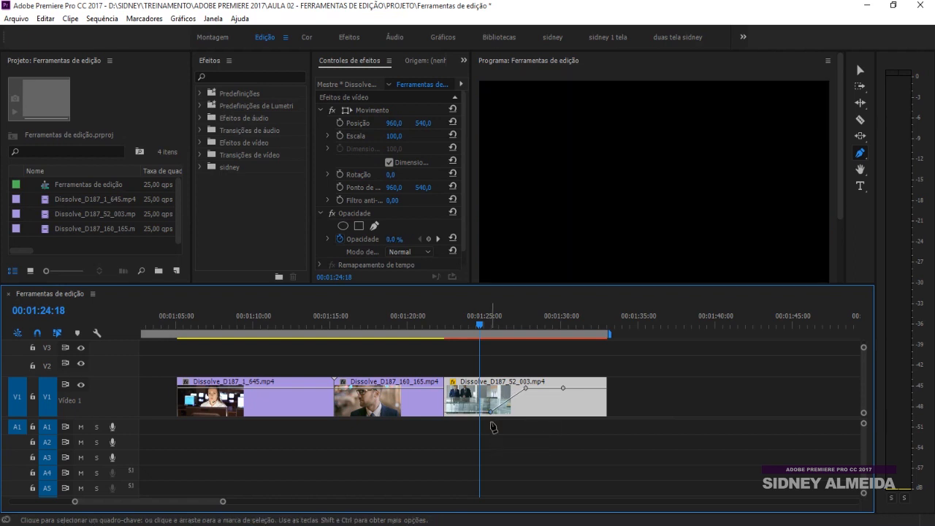
{"action": "left_click", "coordinate": [479, 324]}
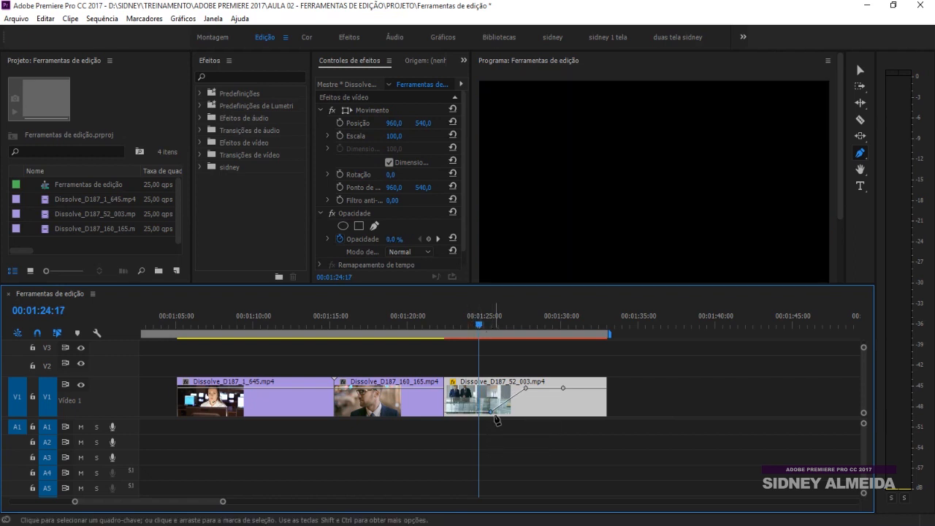
{"action": "key", "text": "space"}
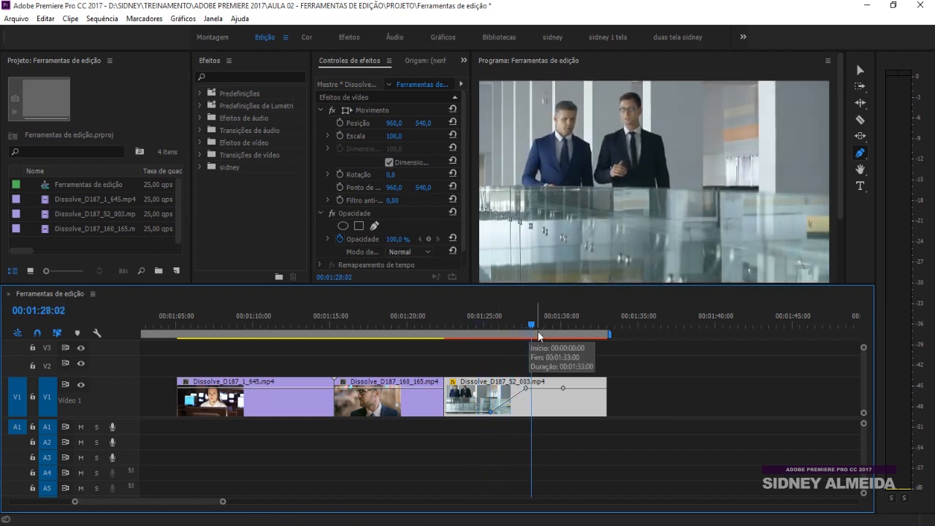
{"action": "key", "text": "space"}
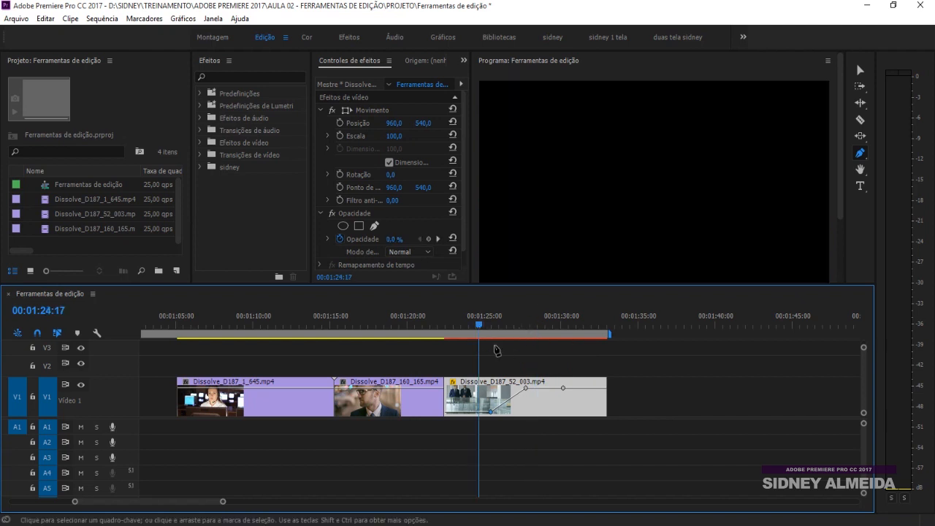
{"action": "key", "text": "space"}
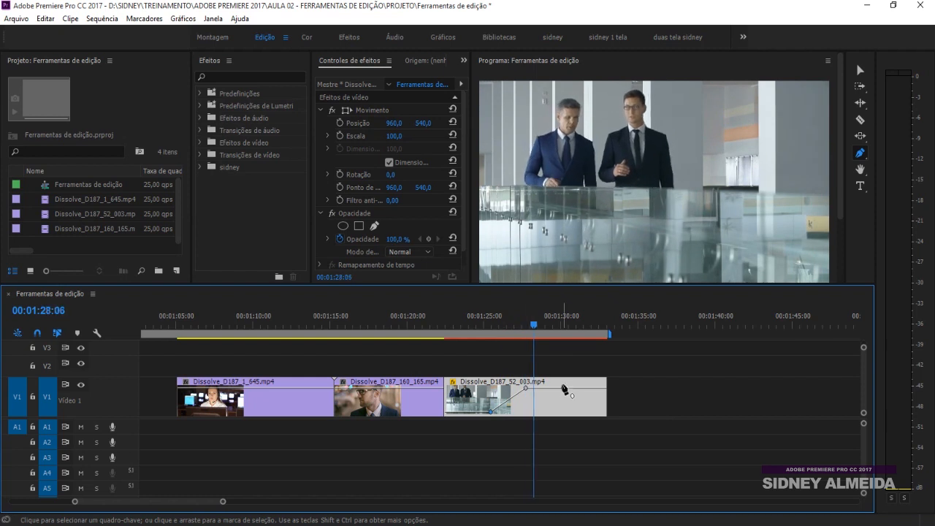
Pull the later keyframe to 0% for a fade-out and move the clip onto V2 over Dissolve_D187_160_165
{"action": "left_click_drag", "start_coordinate": [564, 389], "coordinate": [566, 411]}
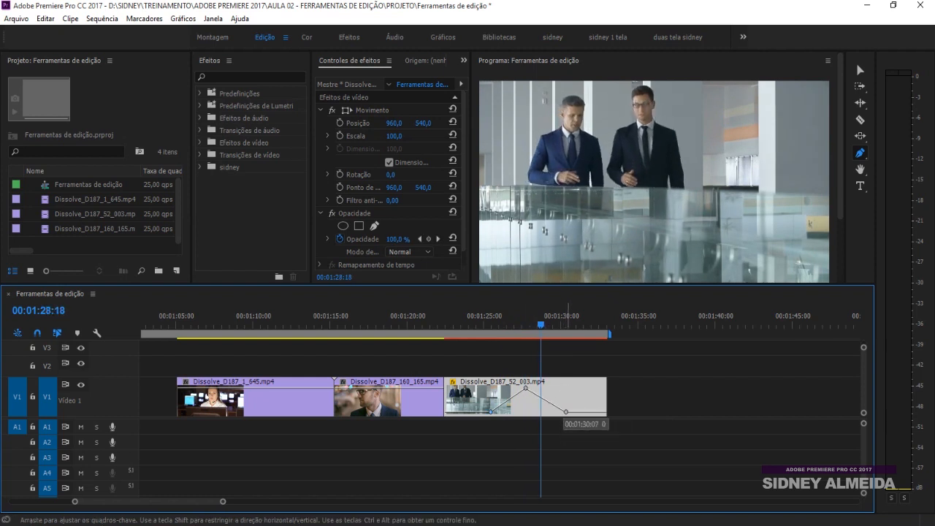
{"action": "left_click", "coordinate": [480, 324]}
{"action": "key", "text": "space"}
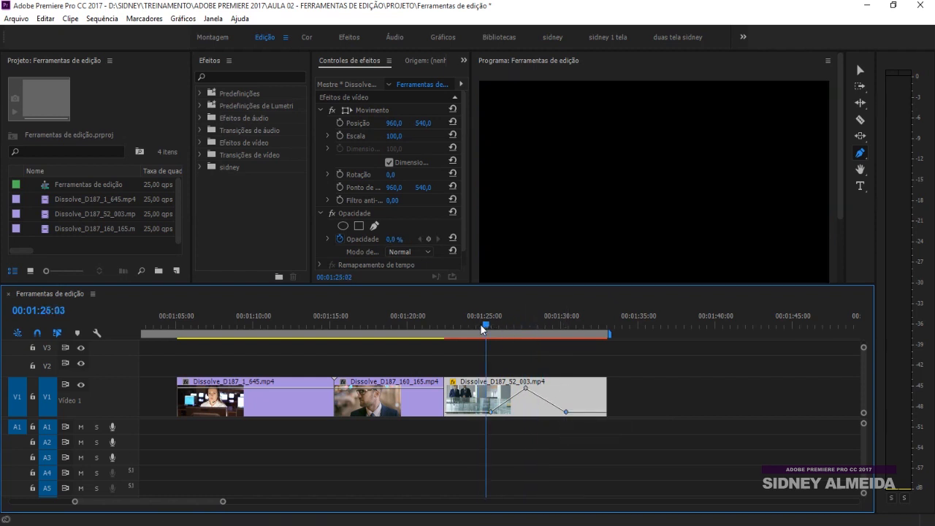
{"action": "left_click", "coordinate": [480, 325]}
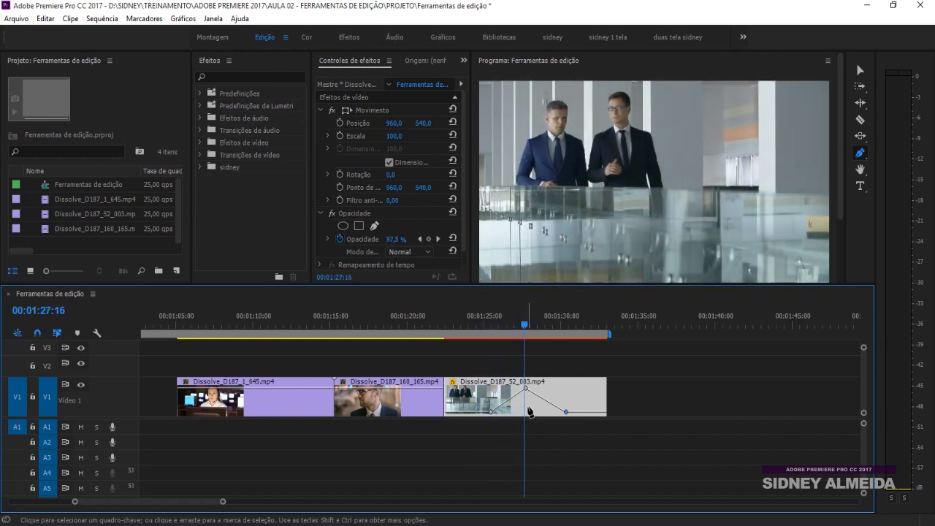
{"action": "left_click", "coordinate": [861, 70]}
{"action": "left_click_drag", "start_coordinate": [535, 387], "coordinate": [459, 371]}
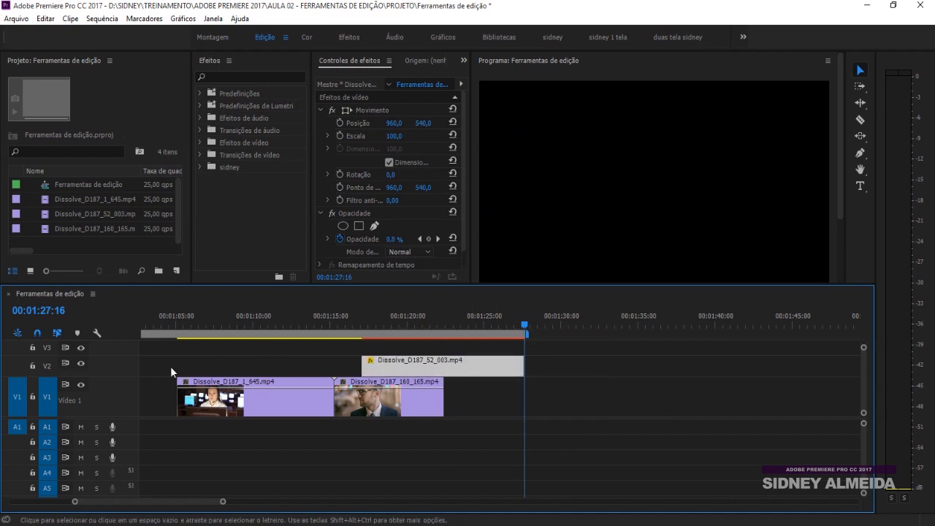
Expand V2, adjust the V2 clip's third opacity keyframe, and preview the overlap
{"action": "double_click", "coordinate": [123, 365]}
{"action": "left_click_drag", "start_coordinate": [431, 285], "coordinate": [436, 256]}
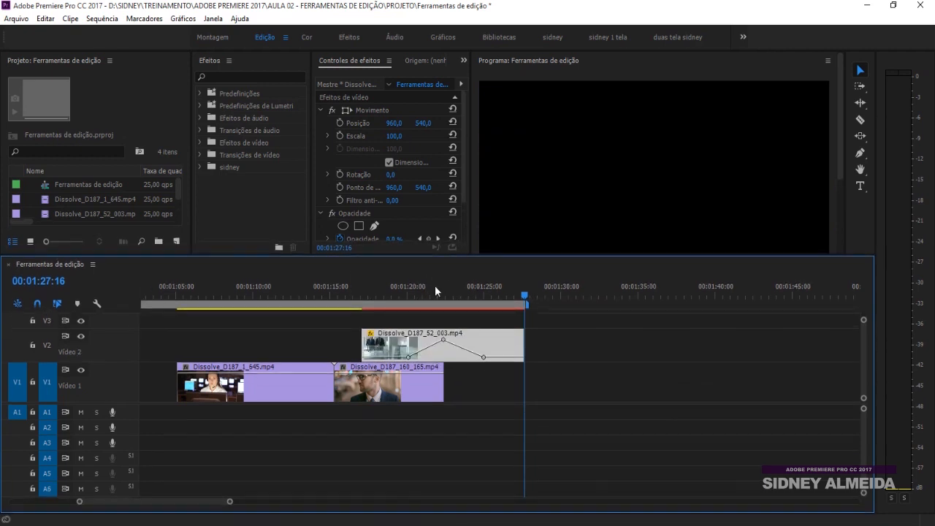
{"action": "left_click_drag", "start_coordinate": [483, 357], "coordinate": [495, 339]}
{"action": "left_click", "coordinate": [376, 296]}
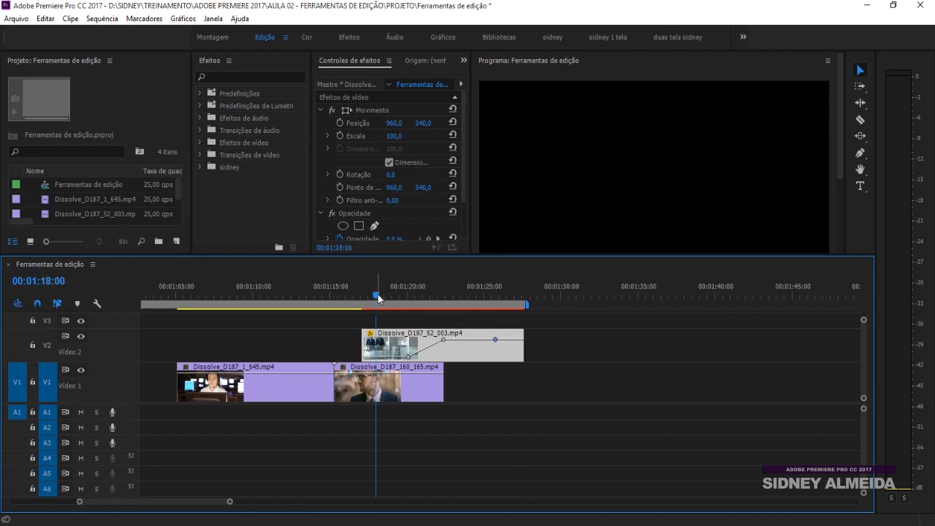
{"action": "key", "text": "space"}
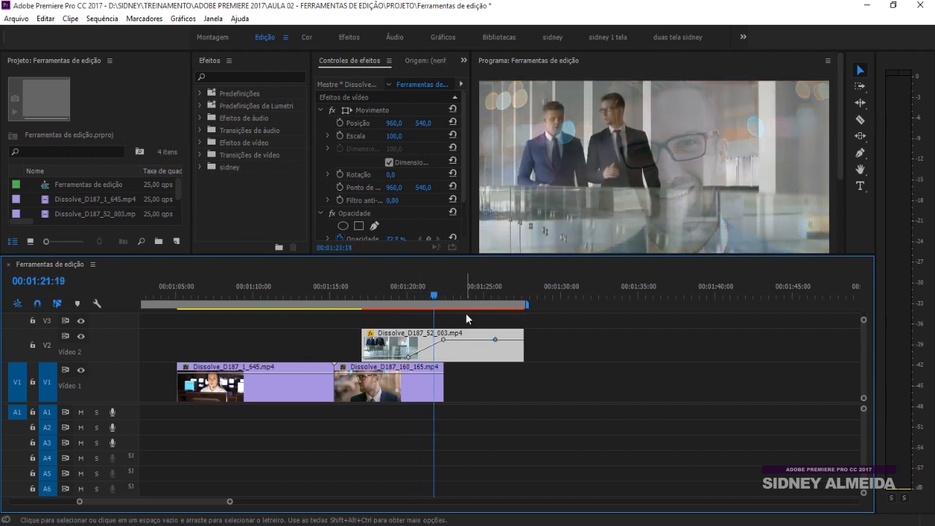
{"action": "key", "text": "space"}
Add an opacity keyframe to Dissolve_D187_1_645 and fade its end to 0%
{"action": "left_click_drag", "start_coordinate": [297, 389], "coordinate": [316, 360]}
{"action": "key", "text": "ctrl+z"}
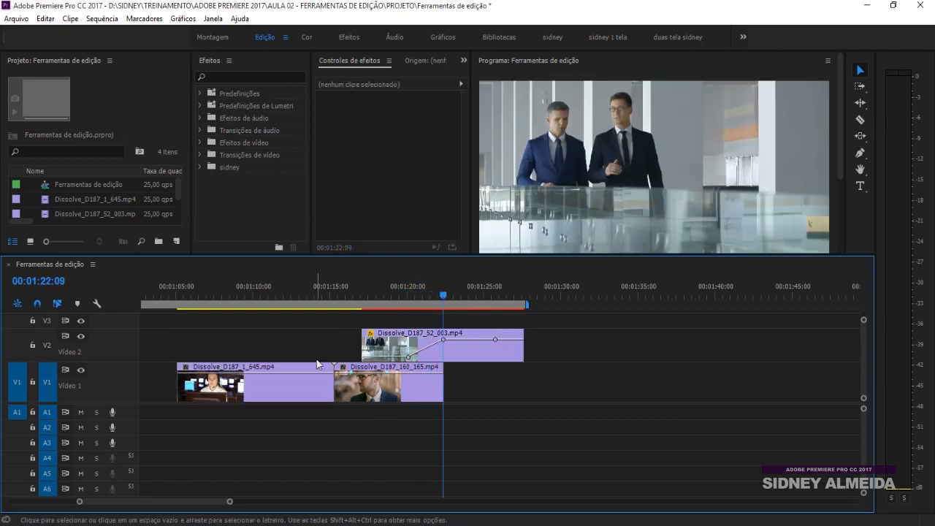
{"action": "left_click", "coordinate": [318, 373]}
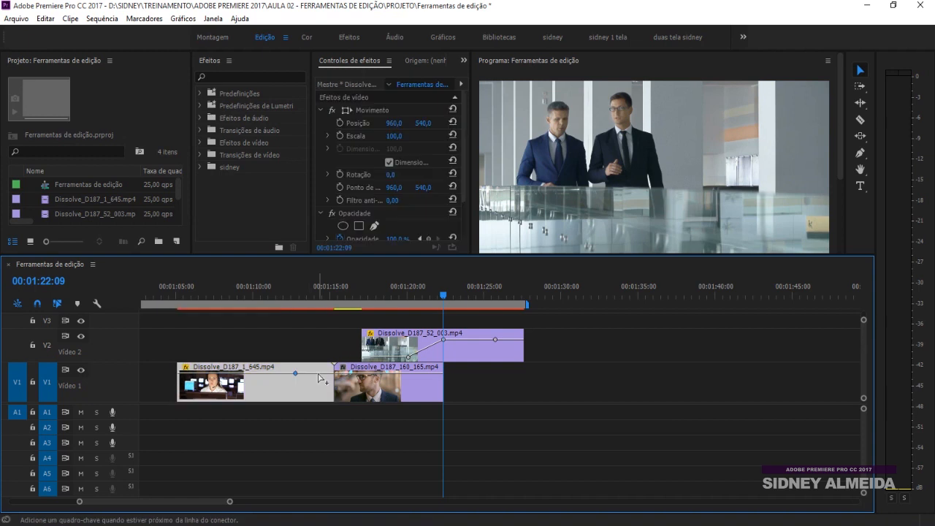
{"action": "left_click_drag", "start_coordinate": [318, 374], "coordinate": [360, 340]}
Move Dissolve_D187_1_645 onto V2 over the start of the second clip and play it back
{"action": "left_click", "coordinate": [341, 351]}
{"action": "left_click_drag", "start_coordinate": [312, 296], "coordinate": [305, 286]}
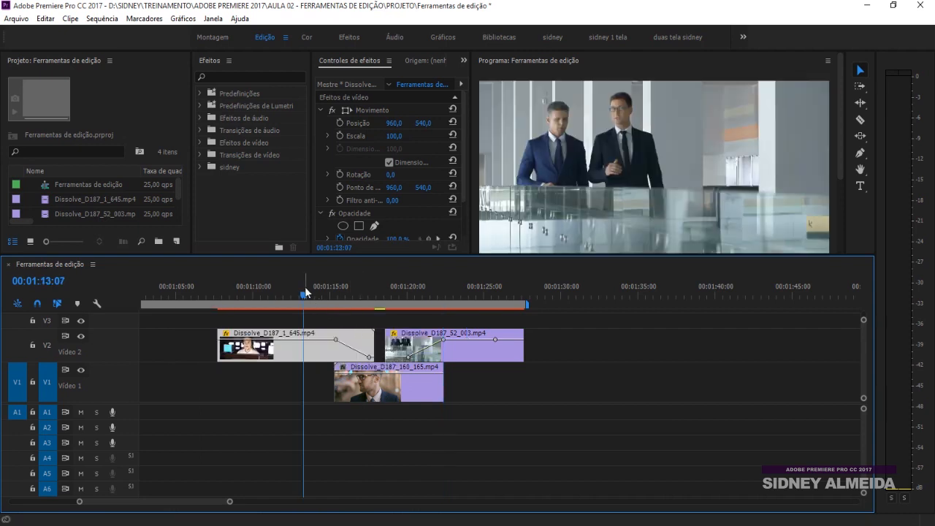
{"action": "key", "text": "space"}
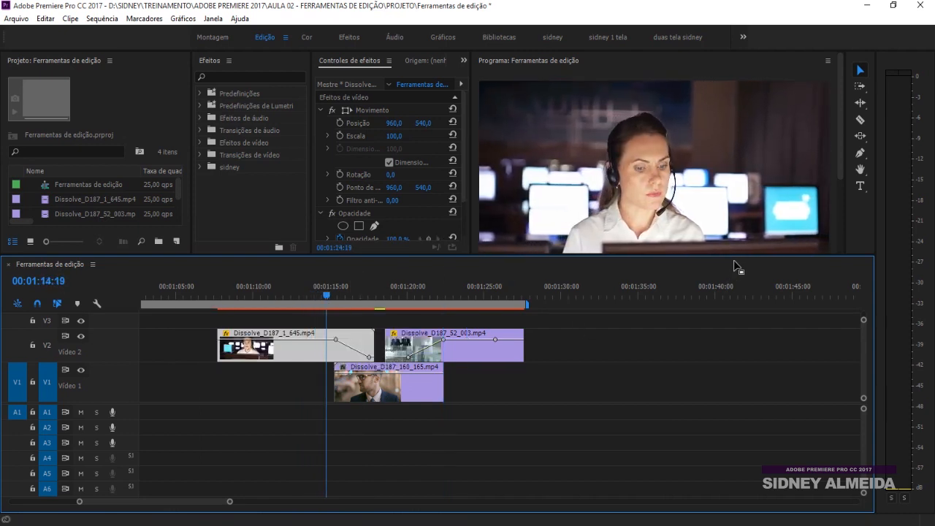
{"action": "left_click_drag", "start_coordinate": [738, 255], "coordinate": [730, 295]}
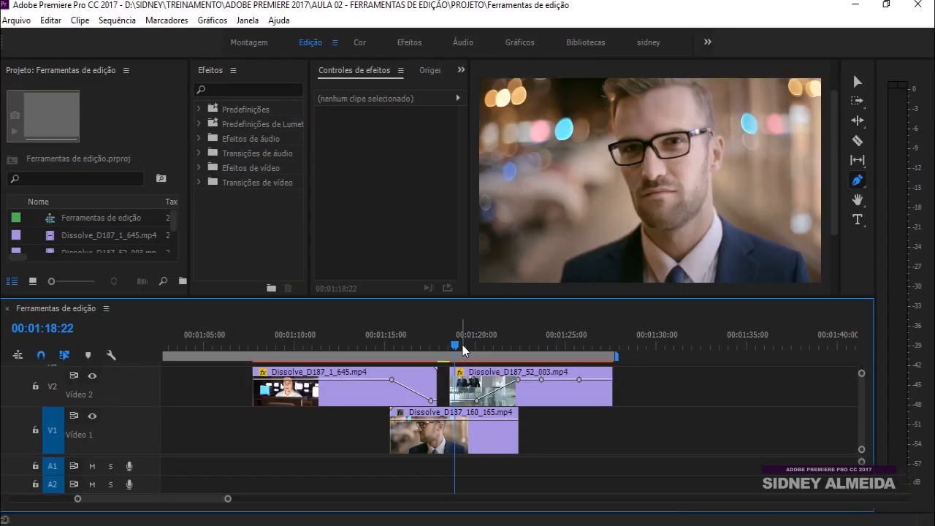
Scrub over the V2 crossfade around 00:01:21, select Dissolve_D187_52_003, and show the Pen/Rectangle/Ellipse tools
{"action": "left_click_drag", "start_coordinate": [466, 342], "coordinate": [536, 338]}
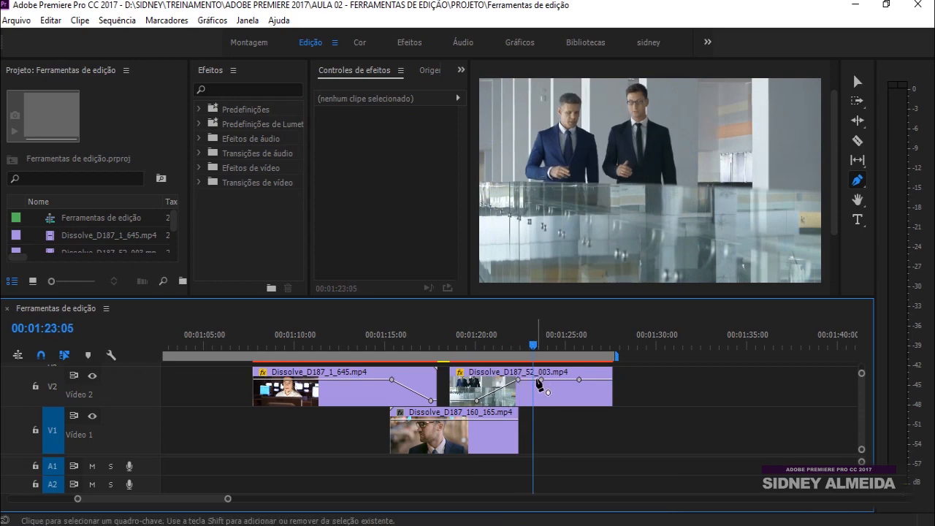
{"action": "left_click_drag", "start_coordinate": [471, 343], "coordinate": [500, 343]}
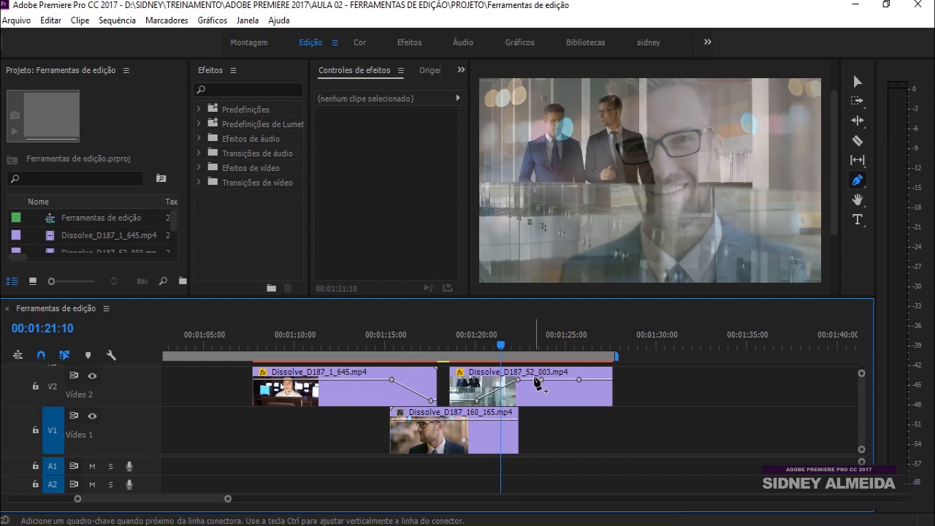
{"action": "left_click", "coordinate": [539, 381]}
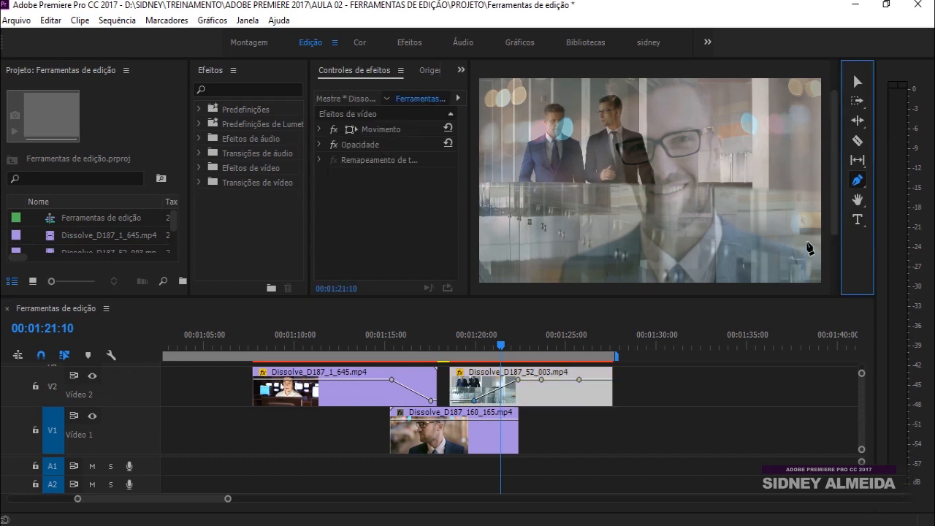
{"action": "left_click", "coordinate": [858, 183]}
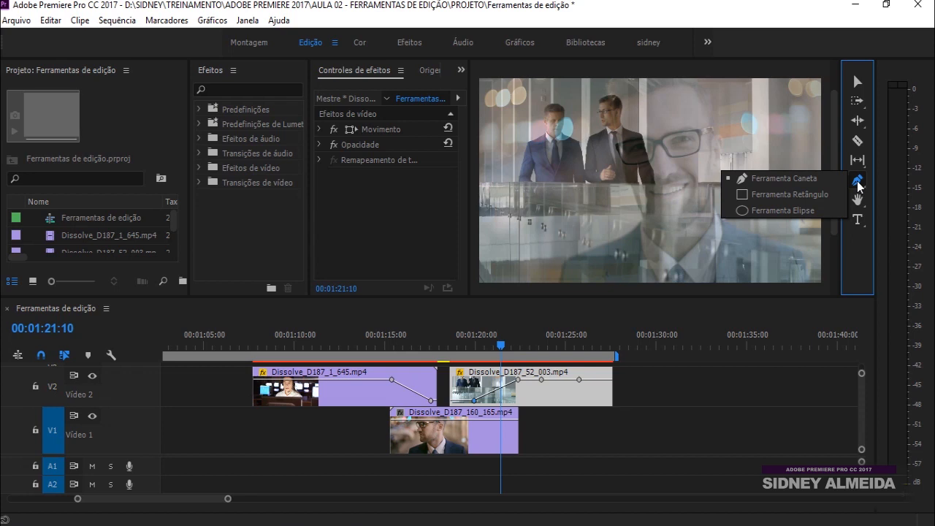
Draw a rectangle across the lower part of the frame with the Rectangle tool
{"action": "left_click", "coordinate": [816, 195]}
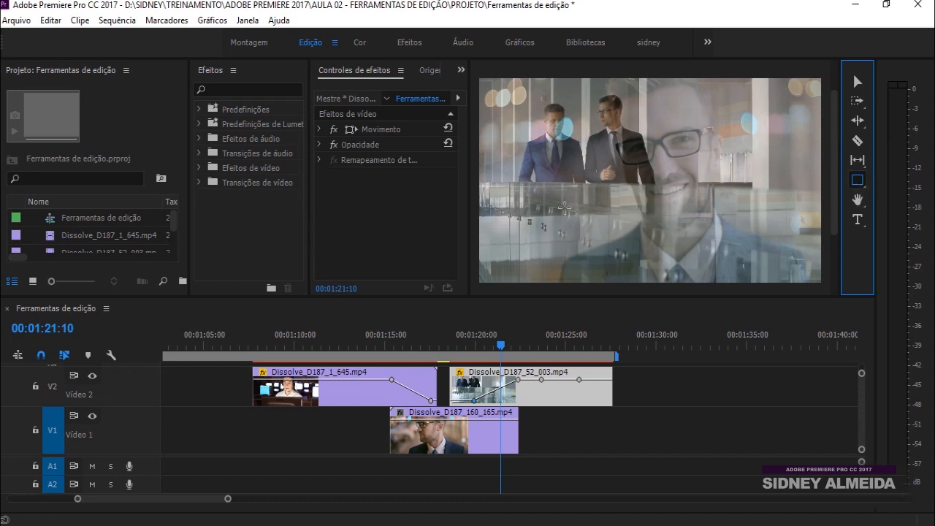
{"action": "left_click_drag", "start_coordinate": [504, 196], "coordinate": [736, 232]}
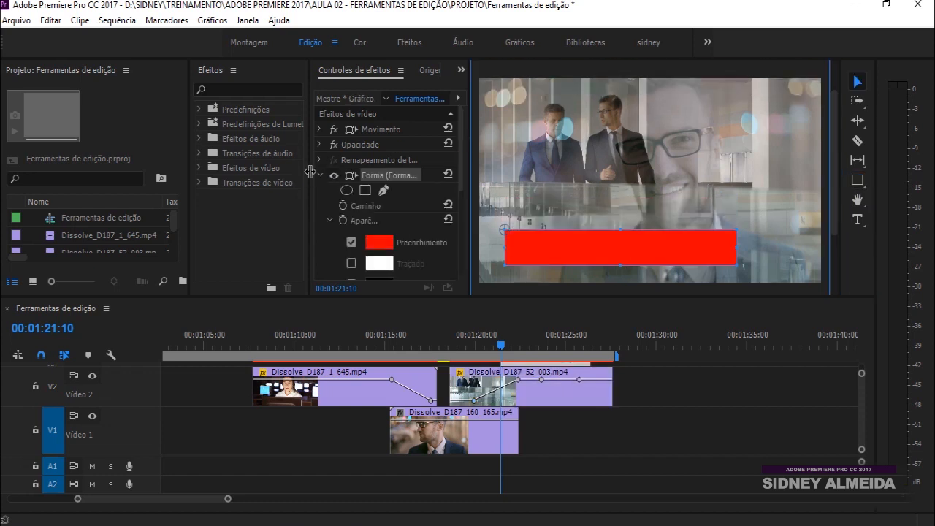
{"action": "left_click_drag", "start_coordinate": [310, 170], "coordinate": [267, 171]}
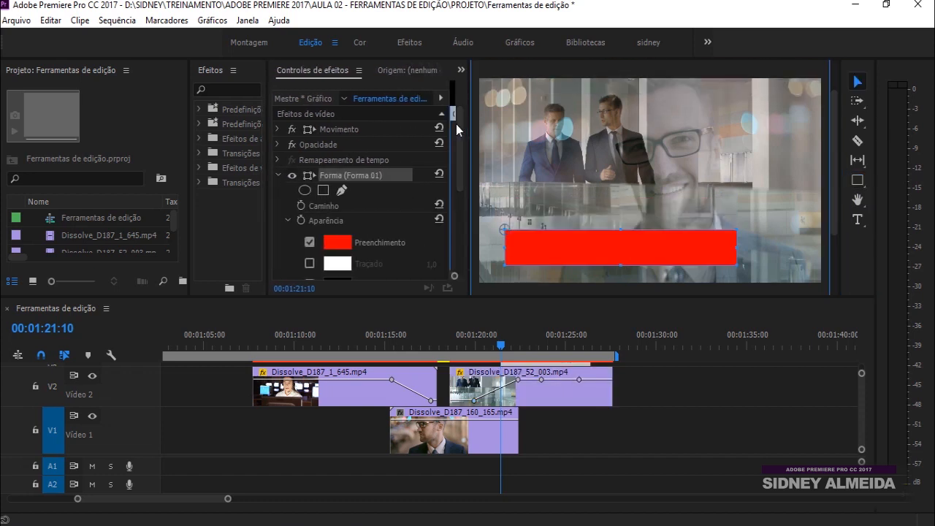
{"action": "left_click_drag", "start_coordinate": [460, 138], "coordinate": [461, 162]}
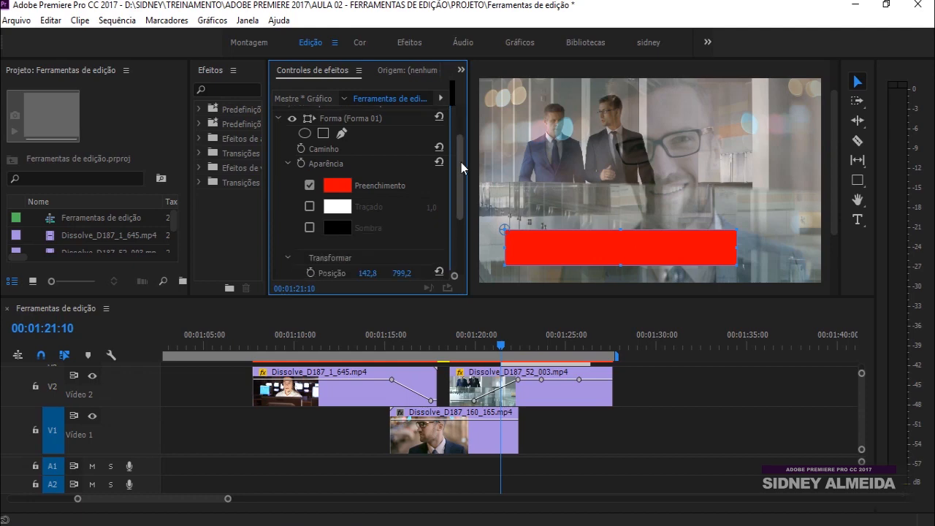
Change the rectangle's fill colour to dark navy blue 061B2C
{"action": "left_click", "coordinate": [336, 183]}
{"action": "left_click", "coordinate": [464, 231]}
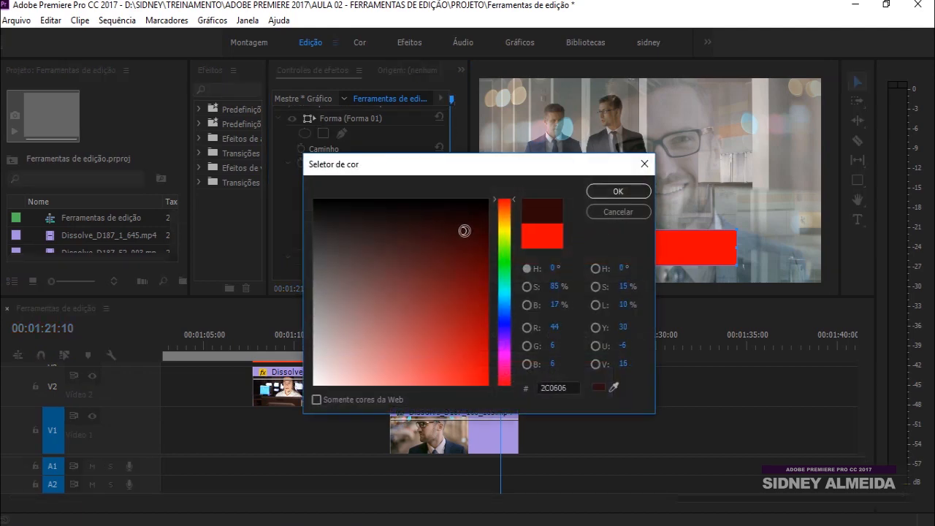
{"action": "left_click_drag", "start_coordinate": [506, 310], "coordinate": [503, 306]}
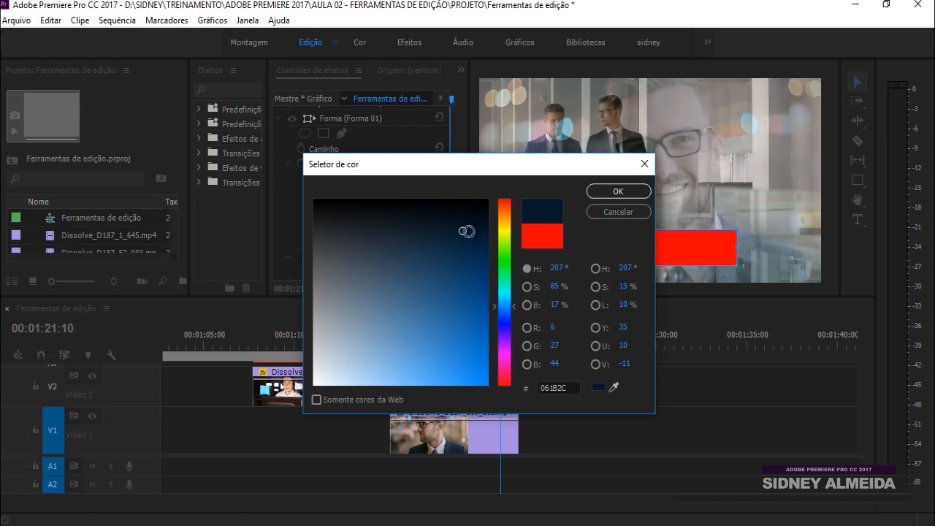
{"action": "left_click", "coordinate": [634, 191]}
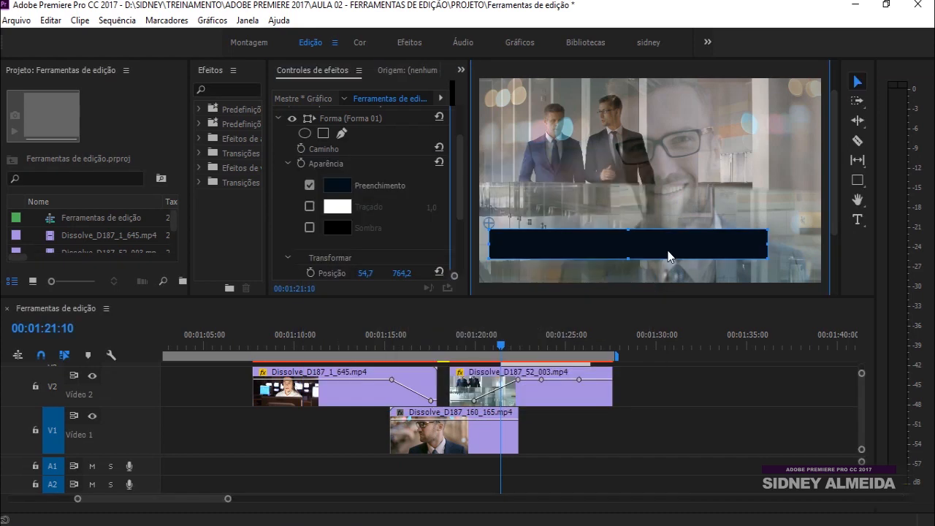
Position the bar along the bottom of the frame at Motion Position 961/540
{"action": "mouse_move", "coordinate": [670, 249]}
{"action": "left_mouse_down"}
{"action": "mouse_move", "coordinate": [683, 248]}
{"action": "mouse_move", "coordinate": [664, 260]}
{"action": "left_mouse_up"}
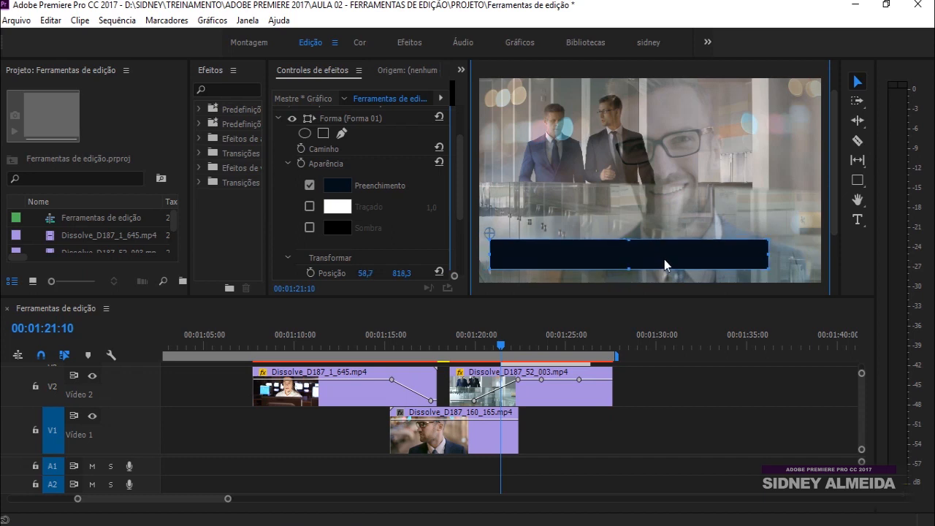
{"action": "left_click_drag", "start_coordinate": [591, 298], "coordinate": [595, 258]}
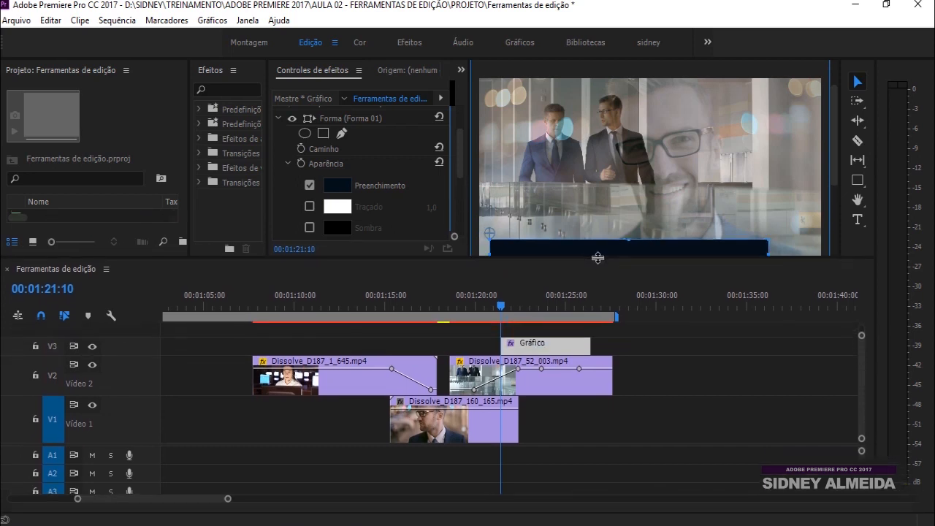
{"action": "scroll", "coordinate": [835, 146], "scroll_direction": "down", "scroll_amount": 2}
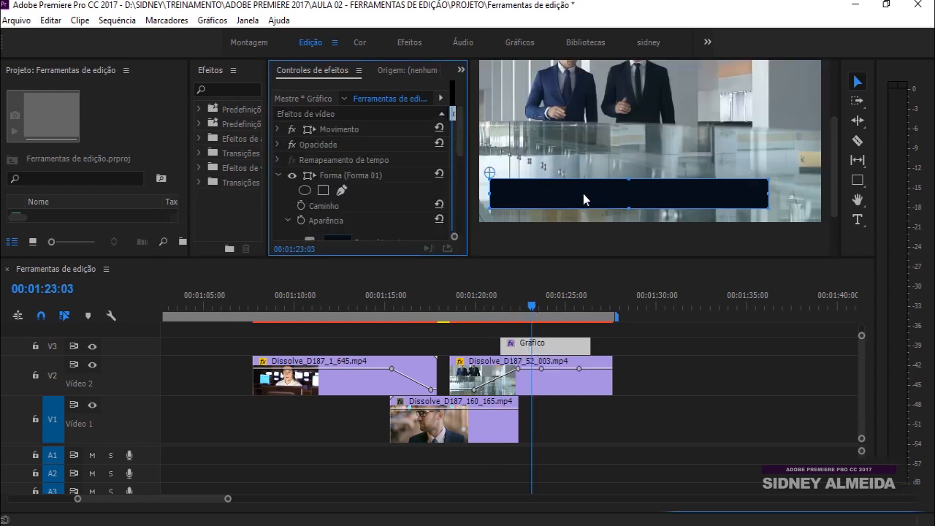
{"action": "mouse_move", "coordinate": [583, 199]}
{"action": "left_mouse_down"}
{"action": "mouse_move", "coordinate": [646, 184]}
{"action": "mouse_move", "coordinate": [613, 155]}
{"action": "mouse_move", "coordinate": [597, 166]}
{"action": "mouse_move", "coordinate": [602, 196]}
{"action": "left_mouse_up"}
{"action": "left_click", "coordinate": [278, 129]}
{"action": "mouse_move", "coordinate": [367, 144]}
{"action": "left_mouse_down"}
{"action": "mouse_move", "coordinate": [462, 143]}
{"action": "mouse_move", "coordinate": [368, 144]}
{"action": "left_mouse_up"}
{"action": "left_click", "coordinate": [855, 181]}
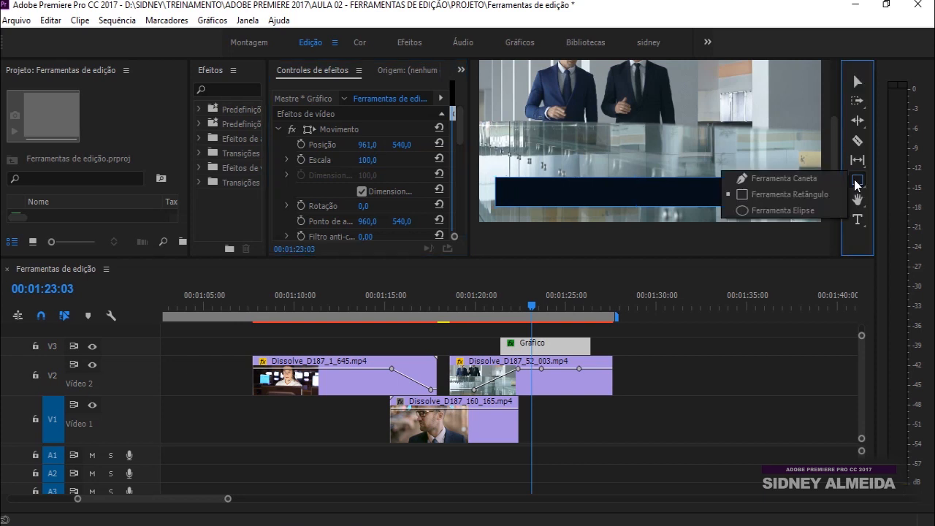
{"action": "left_click", "coordinate": [760, 211]}
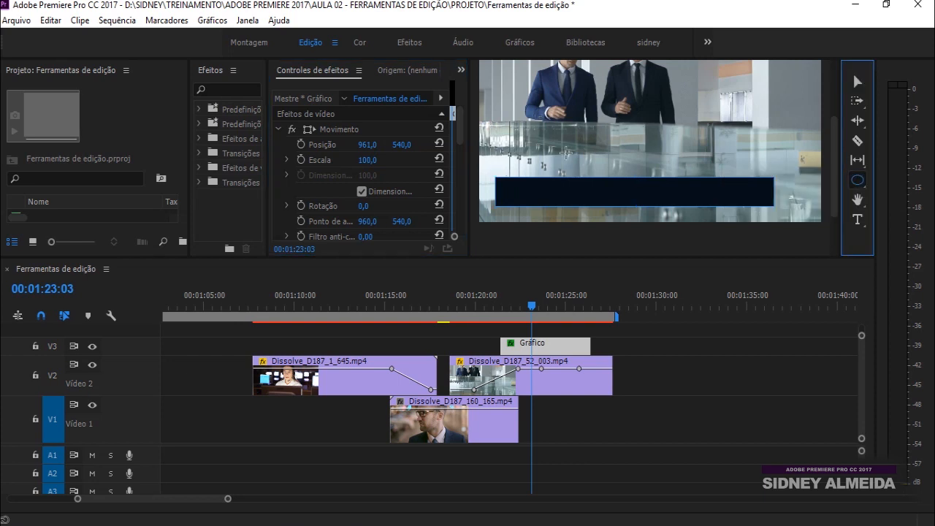
{"action": "left_click_drag", "start_coordinate": [514, 114], "coordinate": [672, 172]}
{"action": "mouse_move", "coordinate": [834, 186]}
{"action": "left_mouse_down"}
{"action": "mouse_move", "coordinate": [834, 151]}
{"action": "mouse_move", "coordinate": [835, 175]}
{"action": "left_mouse_up"}
{"action": "left_click", "coordinate": [857, 81]}
{"action": "left_click_drag", "start_coordinate": [620, 170], "coordinate": [719, 176]}
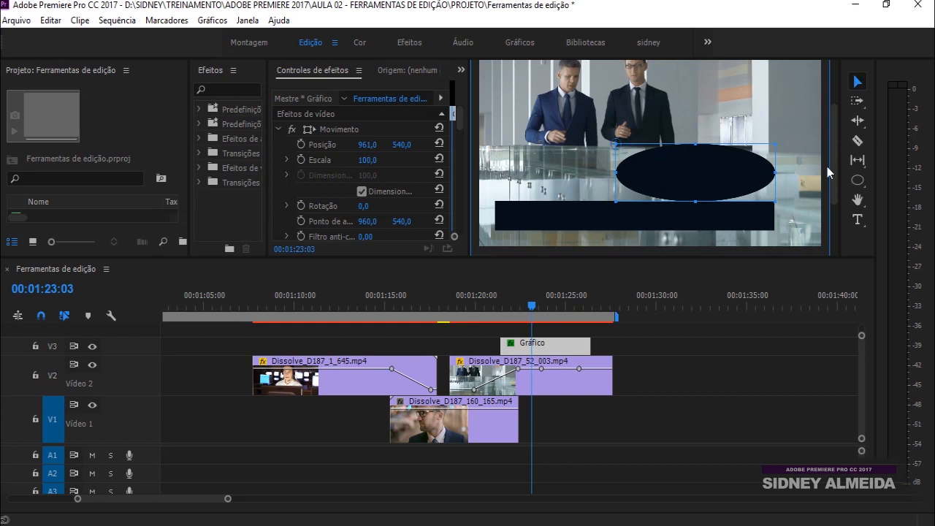
{"action": "left_click_drag", "start_coordinate": [720, 176], "coordinate": [600, 173]}
{"action": "key", "text": "Delete"}
{"action": "left_click", "coordinate": [639, 221]}
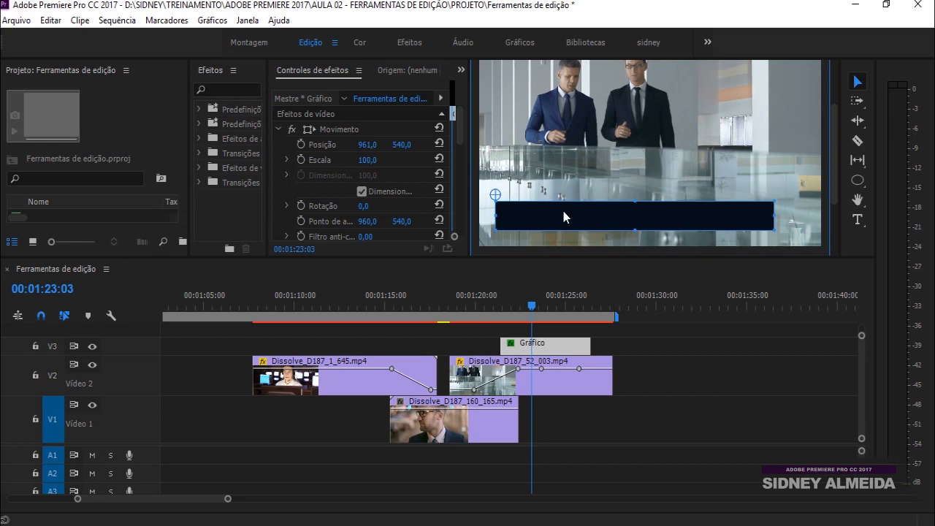
Lower the V3 Gráfico clip's opacity keyframe slightly with the Pen tool
{"action": "left_click_drag", "start_coordinate": [561, 220], "coordinate": [560, 219]}
{"action": "left_click", "coordinate": [540, 328]}
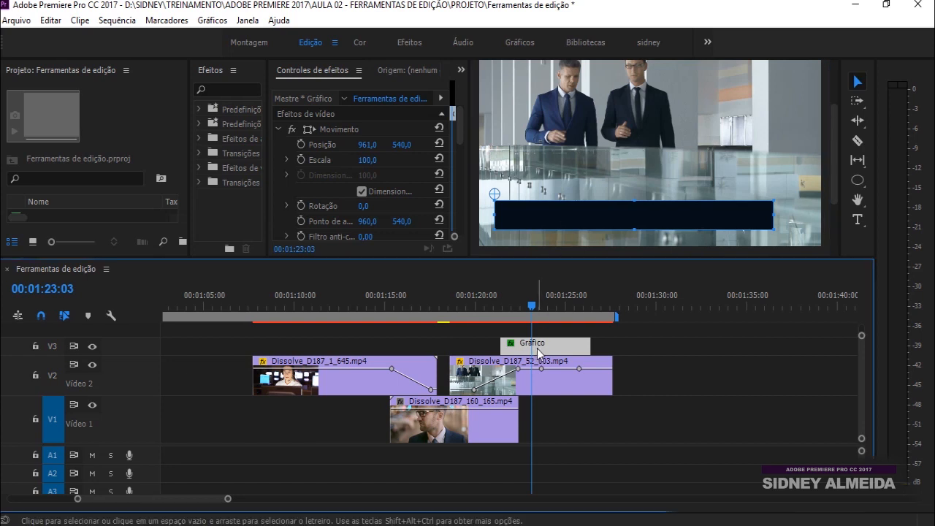
{"action": "double_click", "coordinate": [135, 352]}
{"action": "key", "text": "p"}
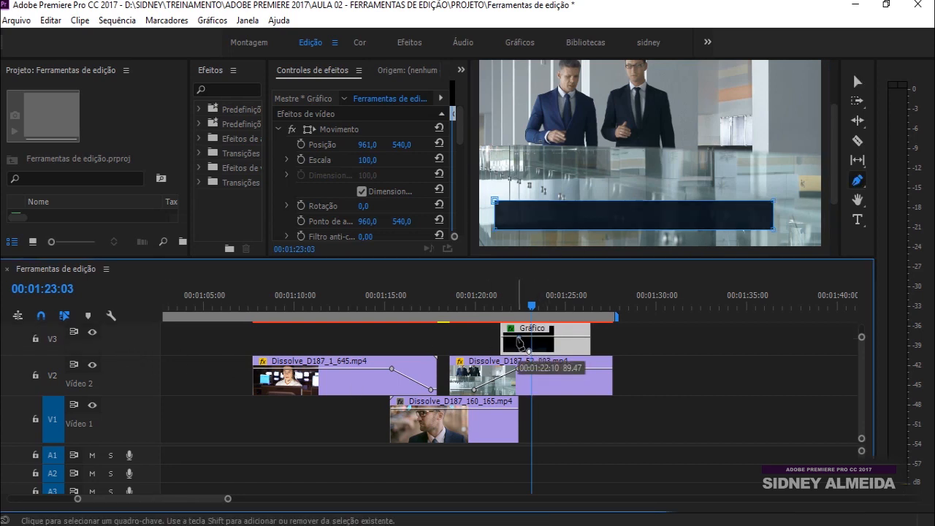
{"action": "left_click_drag", "start_coordinate": [520, 337], "coordinate": [519, 339]}
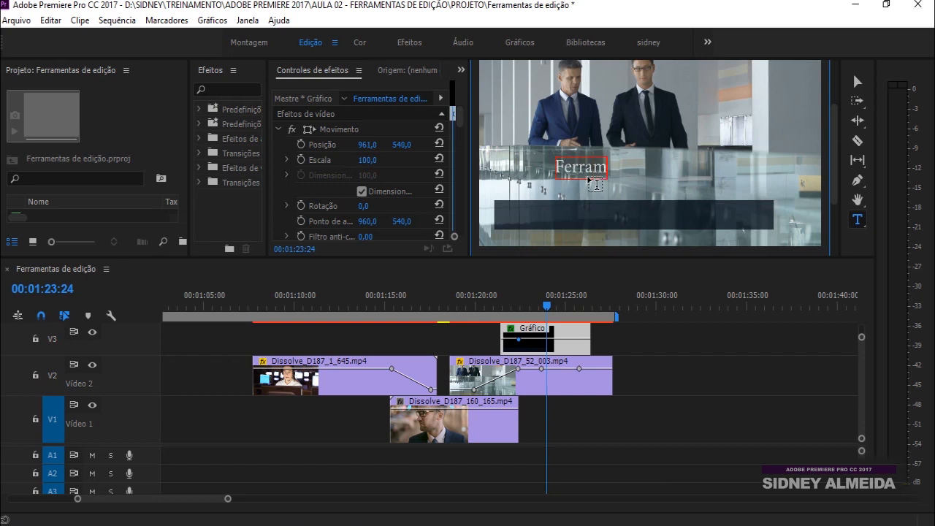
Type the title 'Ferramentas de edição' and move it onto the dark bar
{"action": "type", "text": "entas de e"}
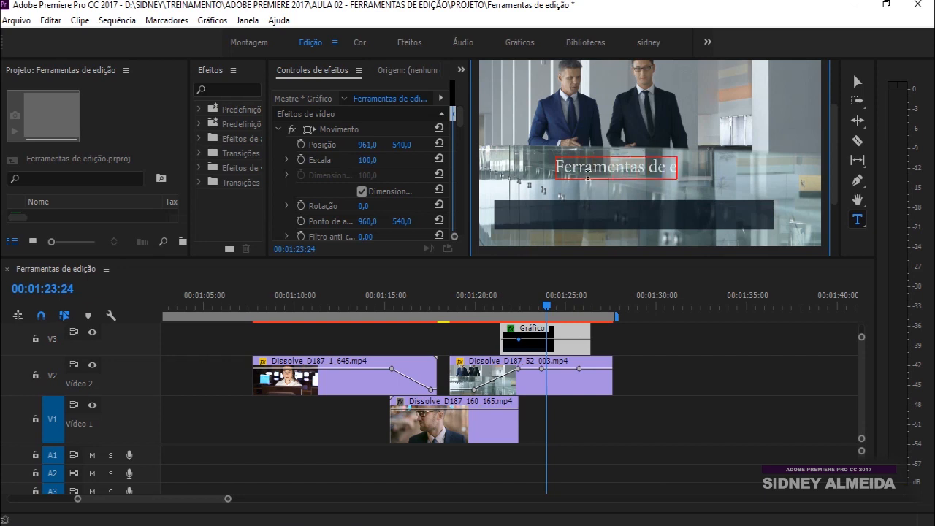
{"action": "type", "text": "dição"}
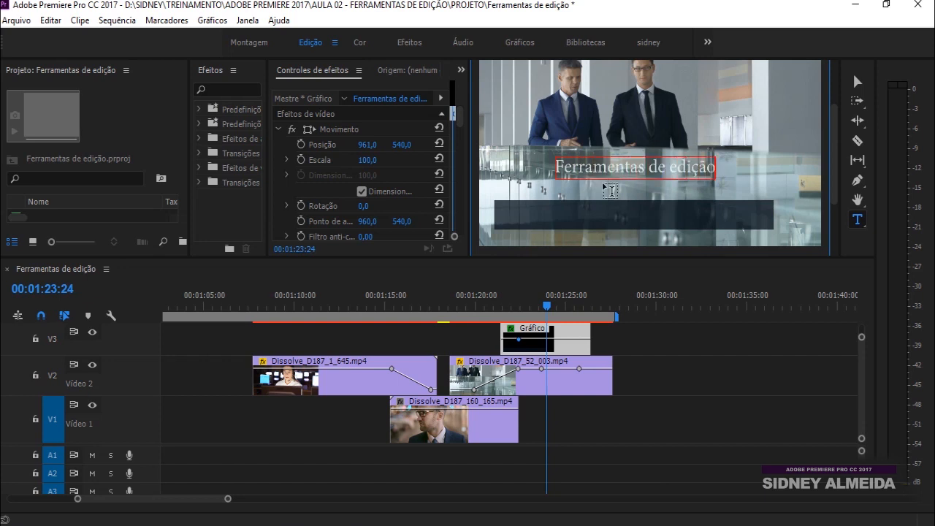
{"action": "left_click", "coordinate": [857, 82]}
{"action": "left_click_drag", "start_coordinate": [632, 178], "coordinate": [584, 222]}
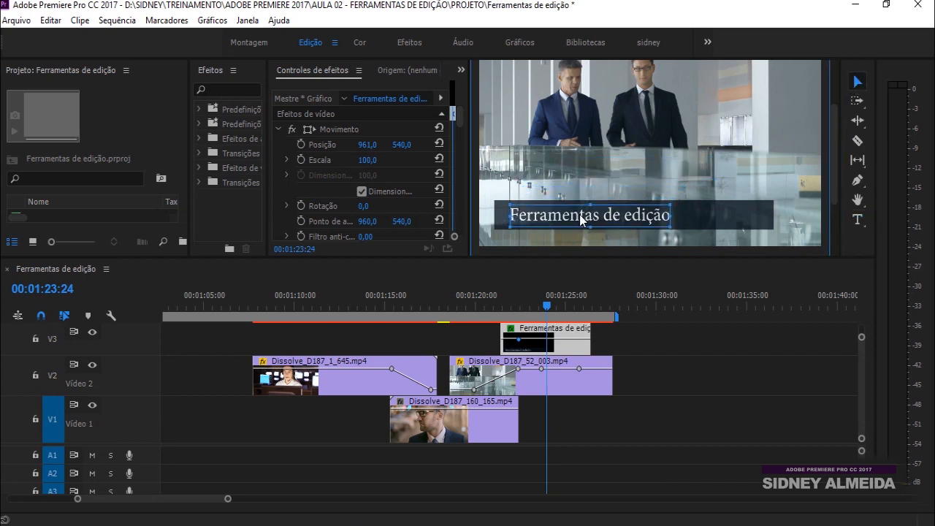
{"action": "left_click_drag", "start_coordinate": [460, 122], "coordinate": [461, 183]}
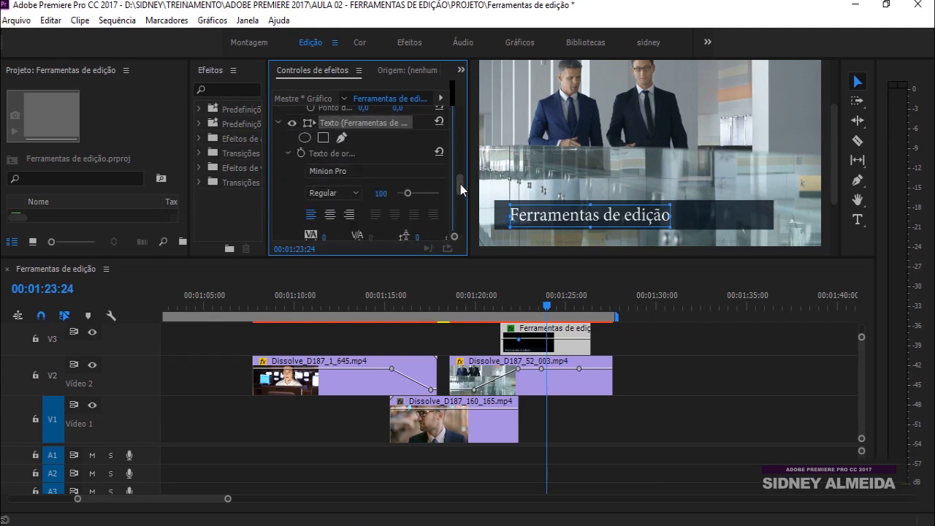
Switch the title font to a sans-serif typeface and fine-tune the graphic and V2 opacity keyframes
{"action": "left_click", "coordinate": [416, 174]}
{"action": "key", "text": "r"}
{"action": "key", "text": "r"}
{"action": "key", "text": "r"}
{"action": "key", "text": "r"}
{"action": "key", "text": "r"}
{"action": "key", "text": "r"}
{"action": "key", "text": "r"}
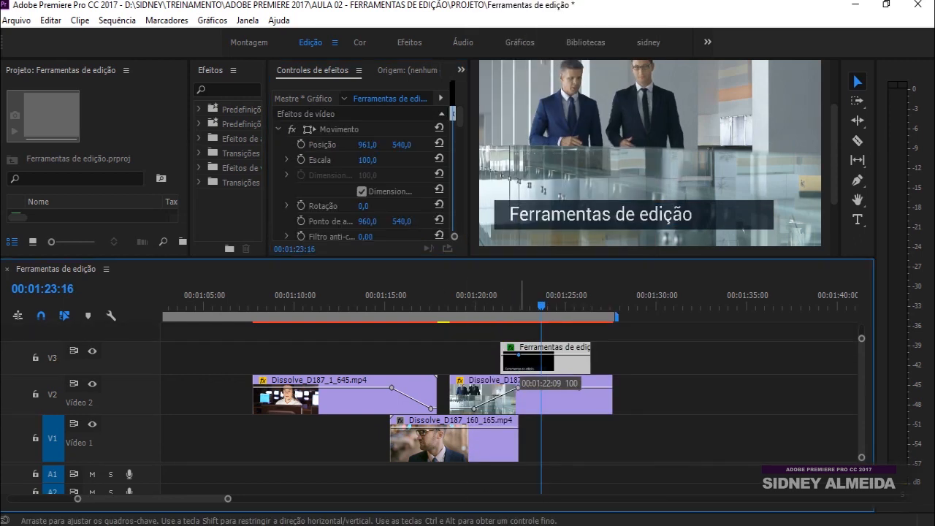
{"action": "mouse_move", "coordinate": [518, 355]}
{"action": "left_mouse_down"}
{"action": "mouse_move", "coordinate": [518, 367]}
{"action": "mouse_move", "coordinate": [520, 355]}
{"action": "left_mouse_up"}
{"action": "left_click_drag", "start_coordinate": [517, 388], "coordinate": [517, 387]}
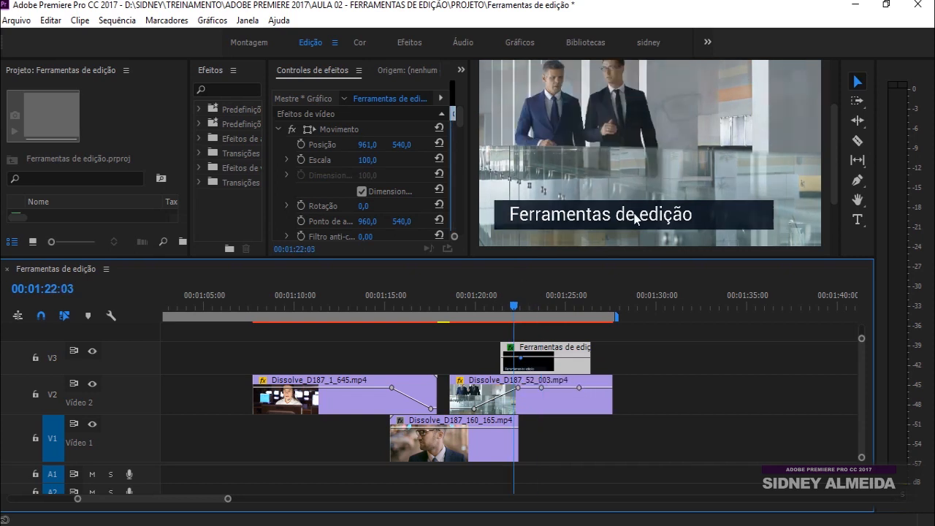
{"action": "left_click", "coordinate": [511, 303]}
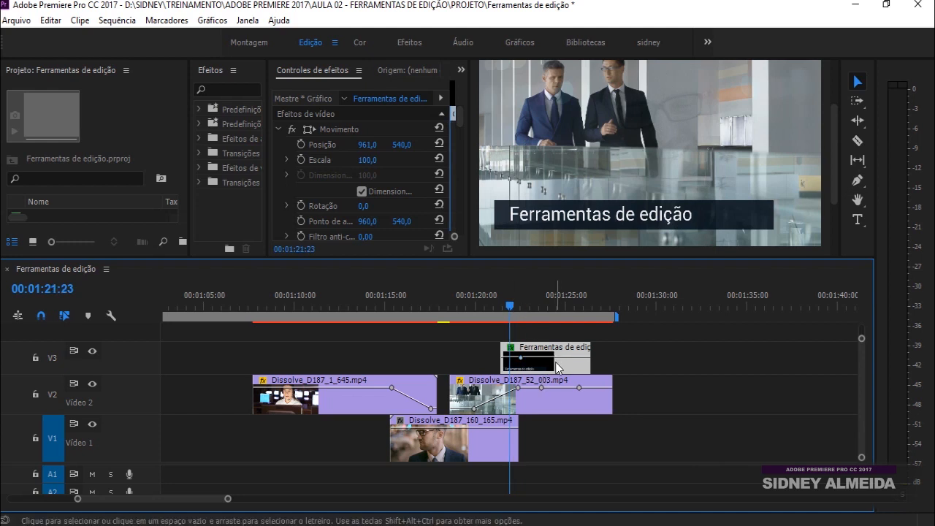
{"action": "left_click", "coordinate": [858, 183]}
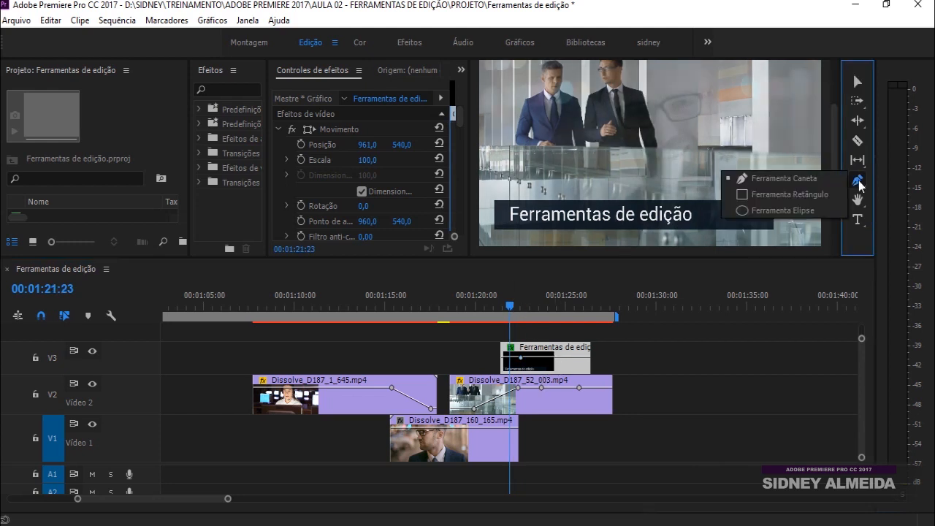
{"action": "left_click", "coordinate": [783, 211]}
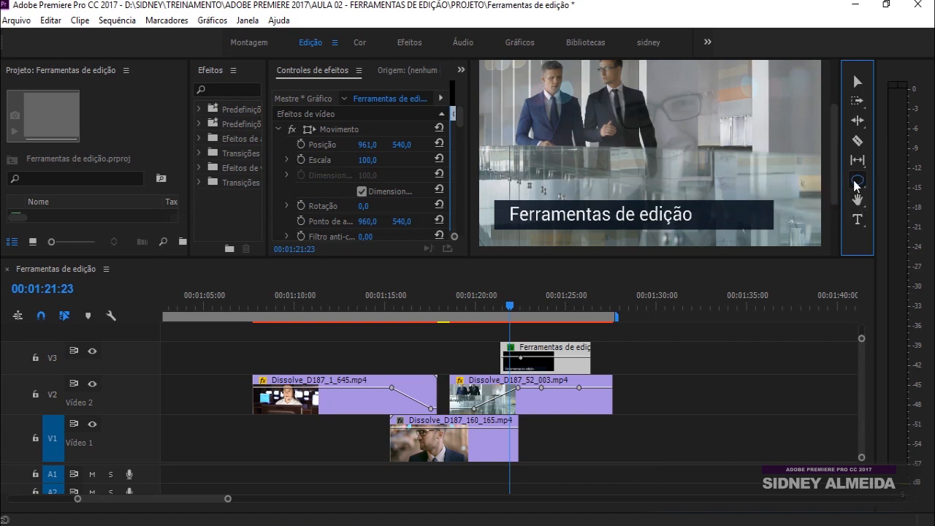
{"action": "left_click", "coordinate": [856, 197]}
{"action": "left_click_drag", "start_coordinate": [465, 379], "coordinate": [561, 369]}
{"action": "left_click_drag", "start_coordinate": [622, 348], "coordinate": [481, 342]}
{"action": "left_click_drag", "start_coordinate": [378, 380], "coordinate": [421, 368]}
{"action": "left_click_drag", "start_coordinate": [646, 369], "coordinate": [387, 375]}
{"action": "left_click_drag", "start_coordinate": [603, 371], "coordinate": [509, 377]}
{"action": "left_click_drag", "start_coordinate": [412, 369], "coordinate": [556, 371]}
{"action": "left_click_drag", "start_coordinate": [386, 376], "coordinate": [279, 402]}
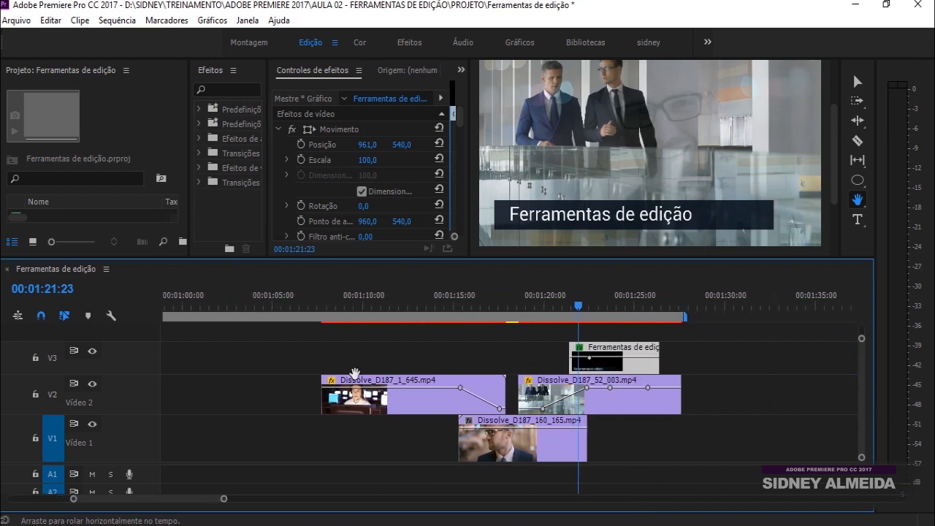
{"action": "left_click", "coordinate": [537, 304]}
{"action": "left_click_drag", "start_coordinate": [538, 304], "coordinate": [547, 304]}
{"action": "mouse_move", "coordinate": [350, 395]}
{"action": "left_mouse_down"}
{"action": "mouse_move", "coordinate": [462, 394]}
{"action": "mouse_move", "coordinate": [338, 392]}
{"action": "left_mouse_up"}
{"action": "left_click_drag", "start_coordinate": [496, 339], "coordinate": [531, 341]}
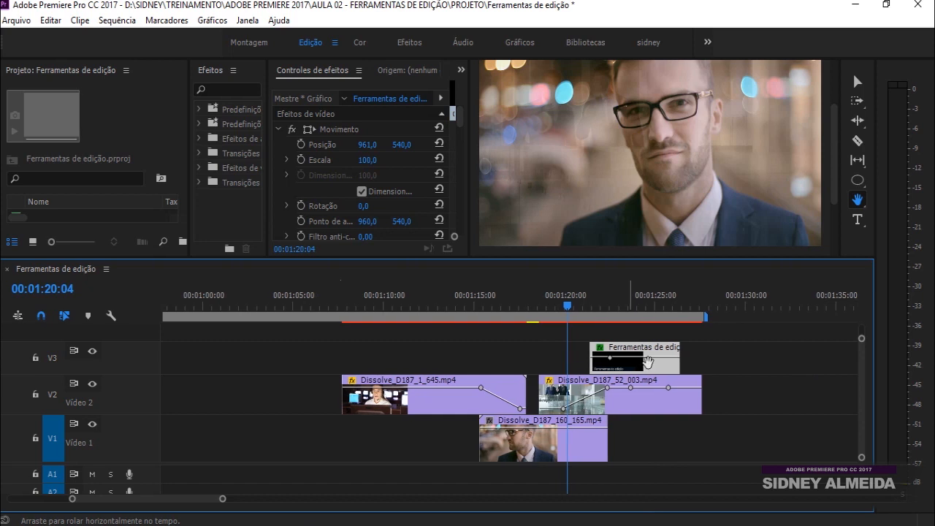
Zoom the timeline in on the V2 clip overlap with the Zoom tool, then back out
{"action": "left_click", "coordinate": [859, 203]}
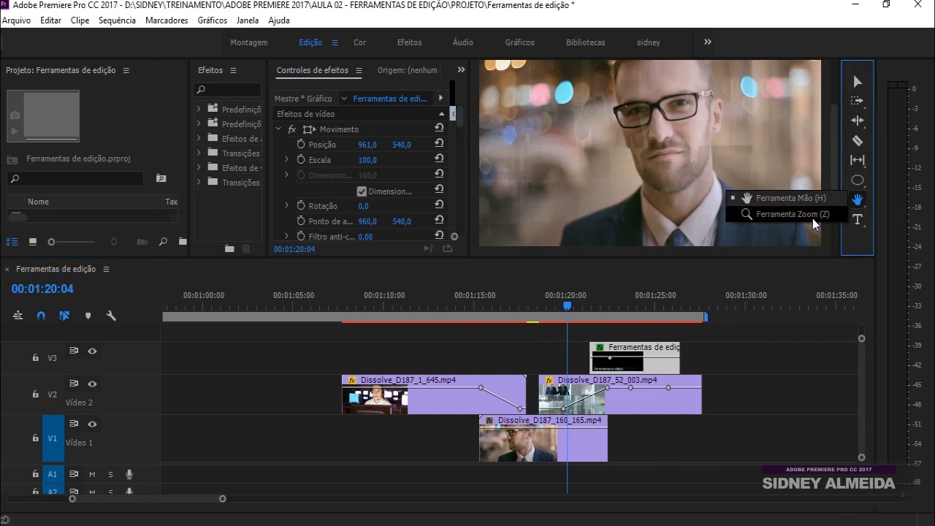
{"action": "left_click", "coordinate": [782, 214]}
{"action": "left_click_drag", "start_coordinate": [496, 368], "coordinate": [628, 460]}
{"action": "left_click_drag", "start_coordinate": [402, 349], "coordinate": [524, 424]}
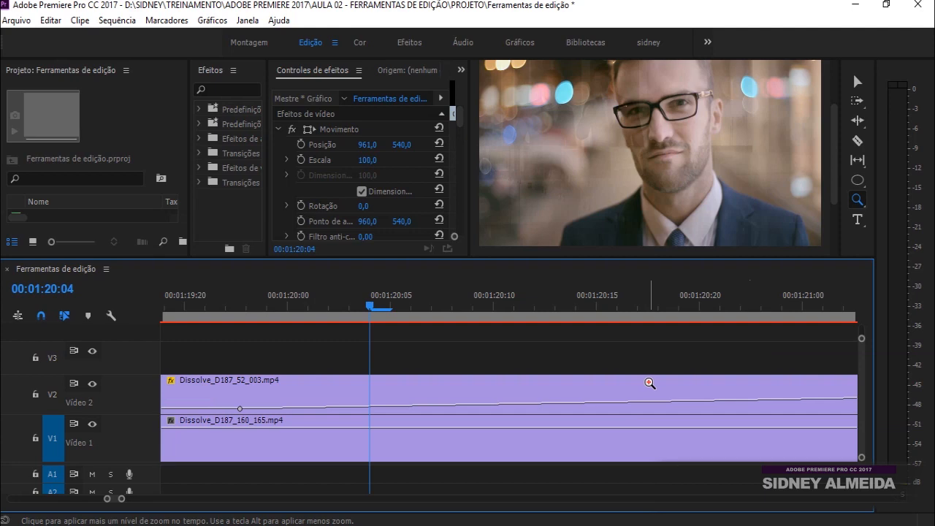
{"action": "left_click", "coordinate": [649, 383], "text": "alt"}
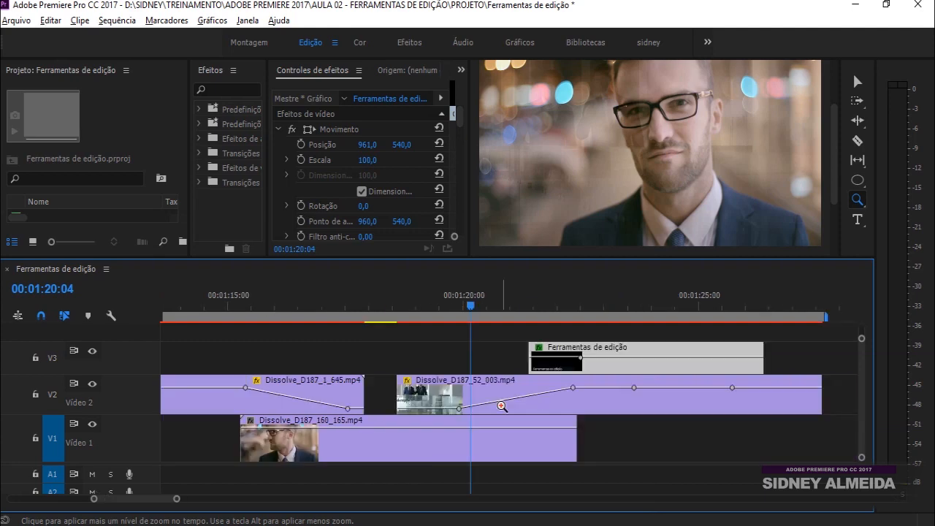
{"action": "left_click", "coordinate": [488, 381], "text": "alt"}
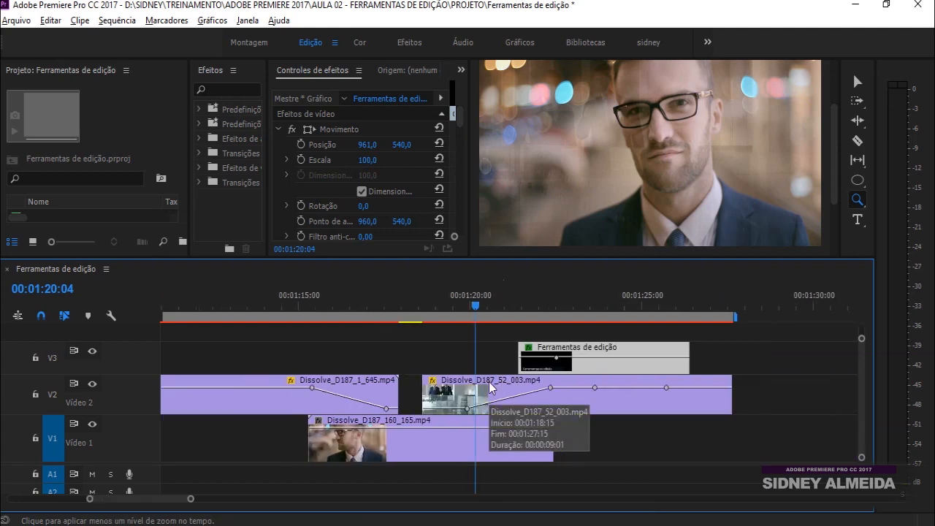
Zoom in again on the clips near the playhead at 01:18:16, then zoom back out
{"action": "scroll", "coordinate": [489, 387], "scroll_direction": "down", "scroll_amount": 4}
{"action": "scroll", "coordinate": [488, 387], "scroll_direction": "up", "scroll_amount": 8}
{"action": "scroll", "coordinate": [489, 387], "scroll_direction": "down", "scroll_amount": 4}
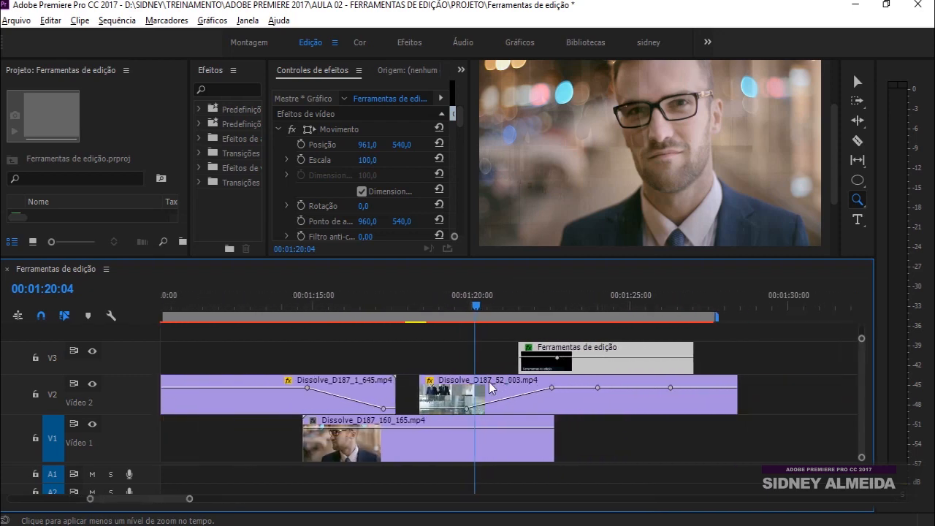
{"action": "scroll", "coordinate": [489, 398], "scroll_direction": "up", "scroll_amount": 3}
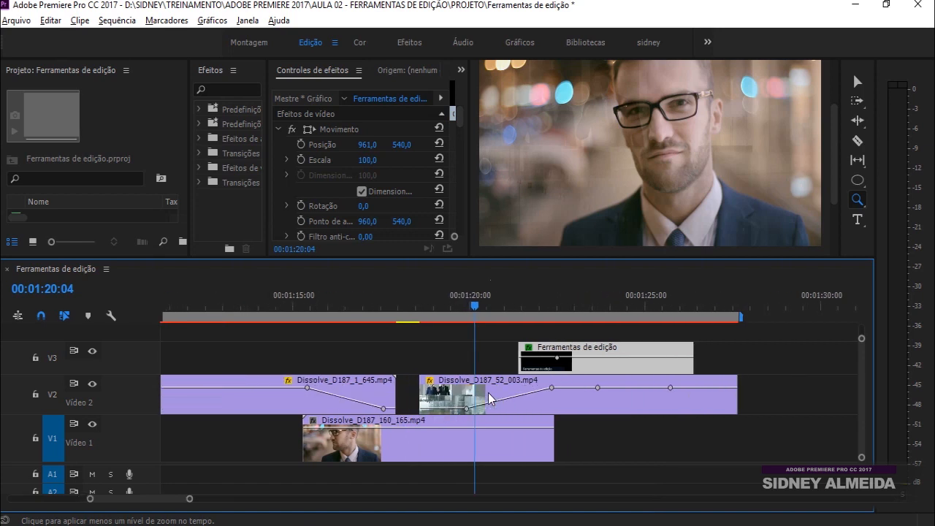
{"action": "scroll", "coordinate": [491, 417], "scroll_direction": "down", "scroll_amount": 3}
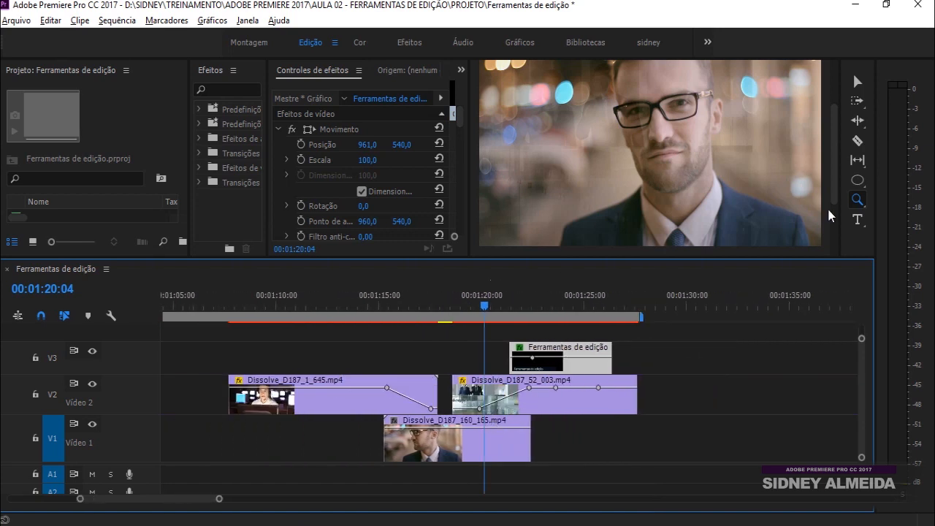
{"action": "left_click", "coordinate": [859, 202]}
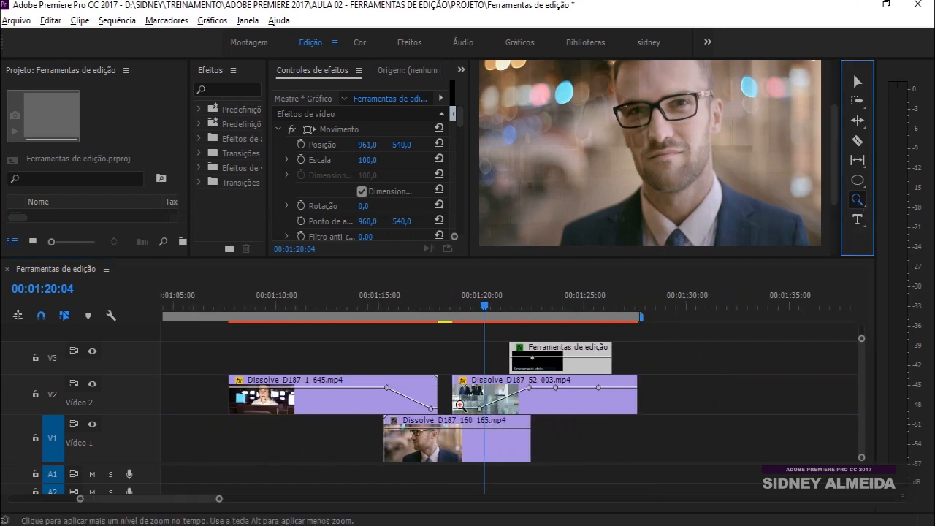
{"action": "left_click_drag", "start_coordinate": [448, 360], "coordinate": [548, 423]}
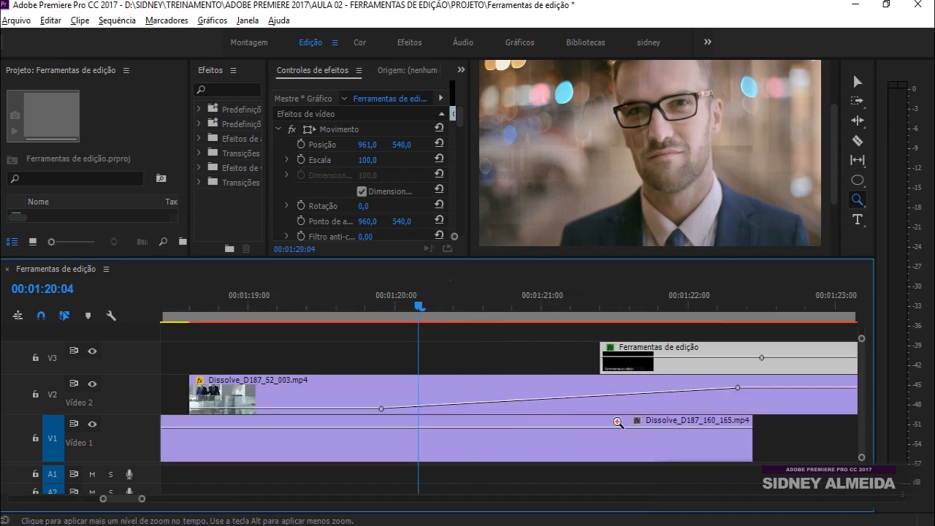
{"action": "left_click", "coordinate": [579, 399], "text": "alt"}
{"action": "left_click", "coordinate": [578, 401], "text": "alt"}
{"action": "left_click", "coordinate": [577, 401], "text": "alt"}
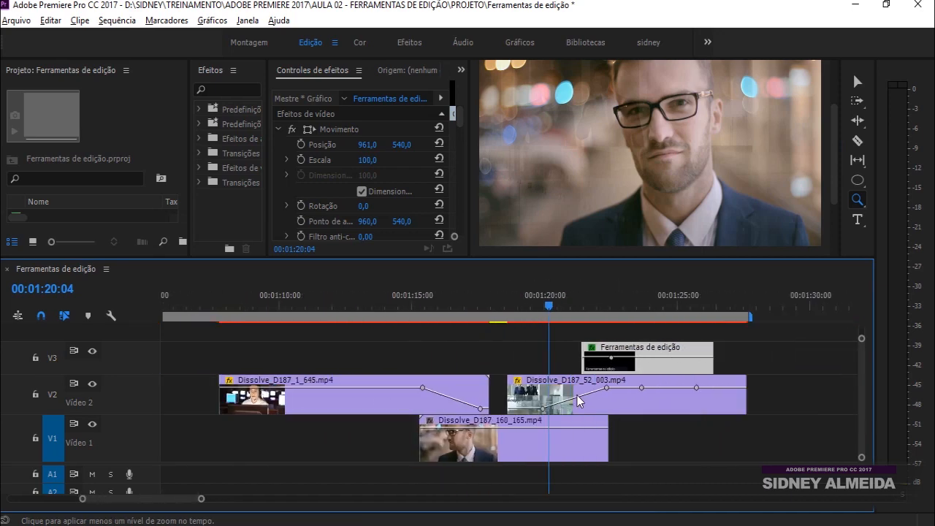
{"action": "left_click", "coordinate": [578, 400], "text": "alt"}
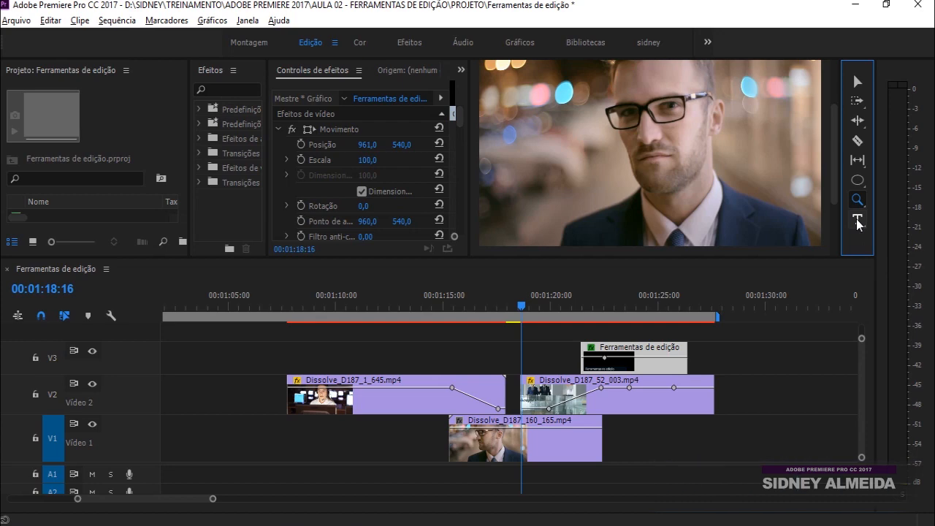
Create a new legacy title, Título 01, with default settings via Arquivo > Novo > Título existente
{"action": "left_click", "coordinate": [19, 20]}
{"action": "mouse_move", "coordinate": [33, 38]}
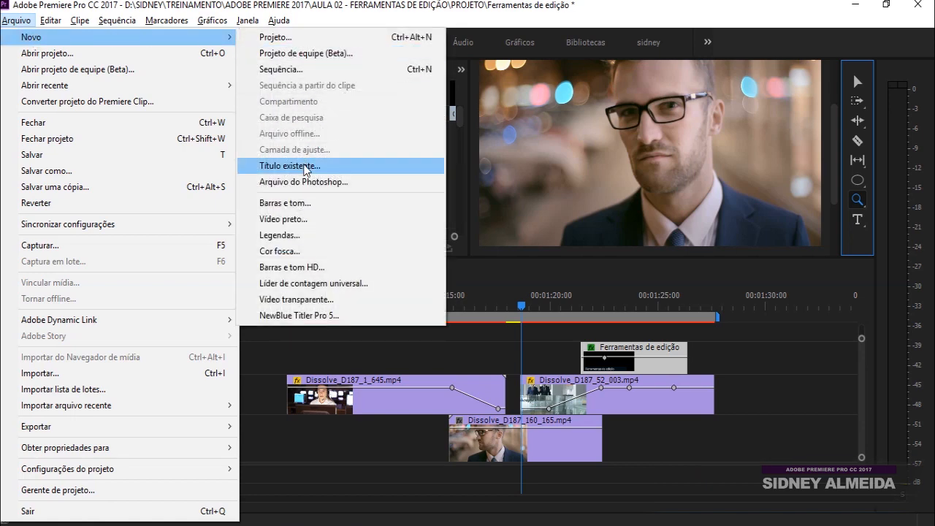
{"action": "left_click", "coordinate": [300, 167]}
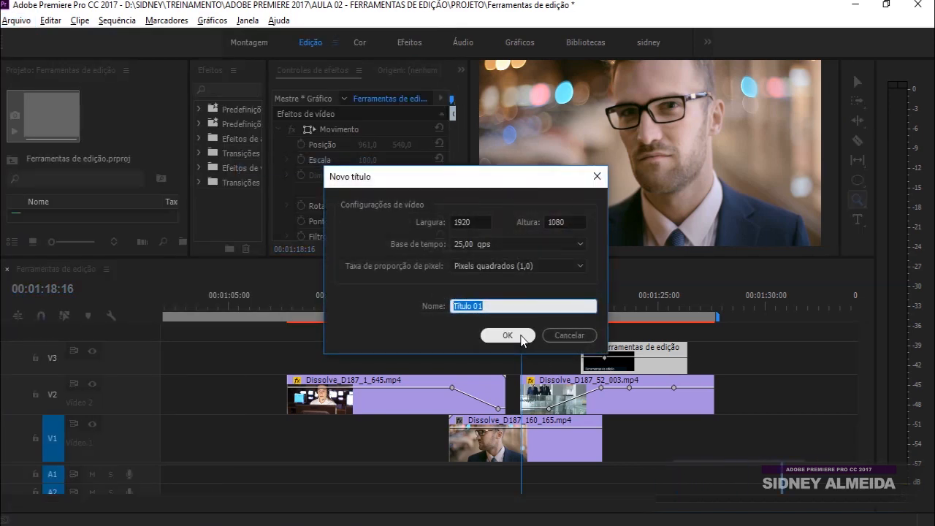
{"action": "left_click", "coordinate": [507, 334]}
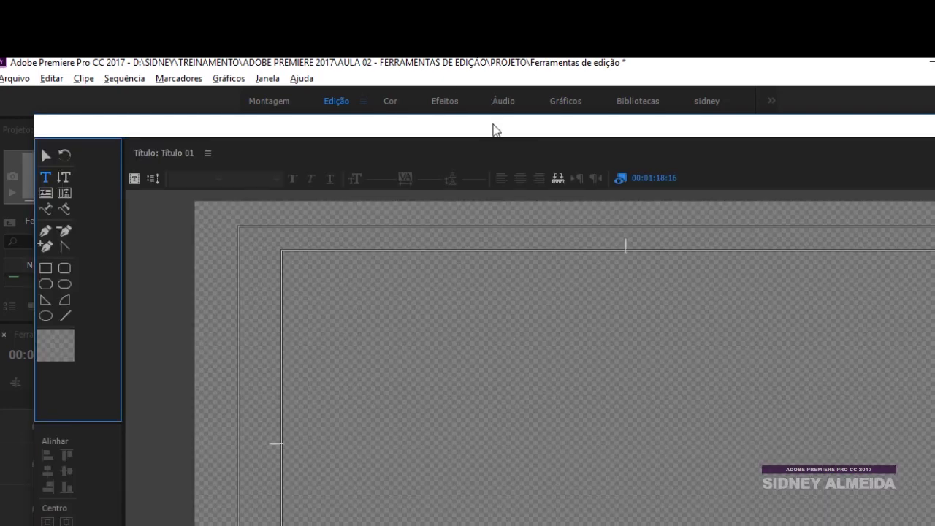
Close the title designer unedited and enlarge the panels above the timeline
{"action": "left_click_drag", "start_coordinate": [492, 129], "coordinate": [421, 76]}
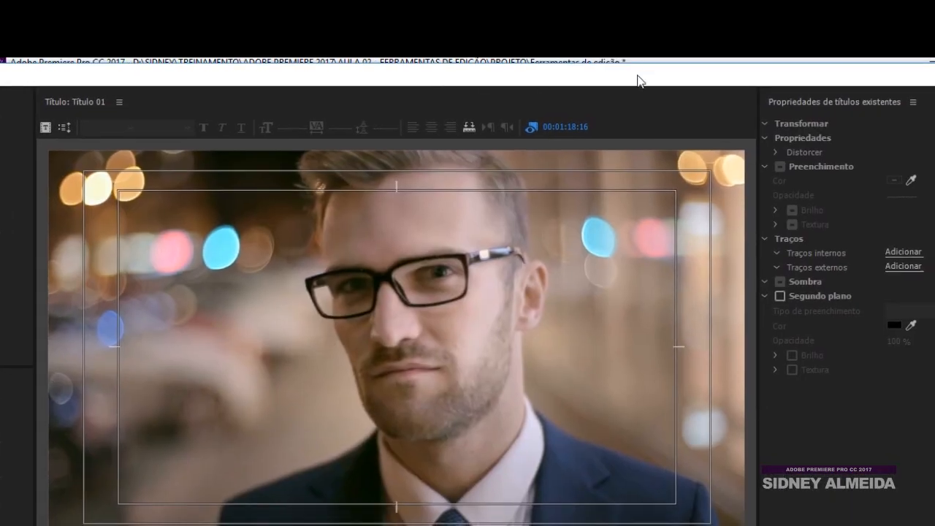
{"action": "left_click_drag", "start_coordinate": [903, 76], "coordinate": [863, 80]}
{"action": "left_click", "coordinate": [929, 79]}
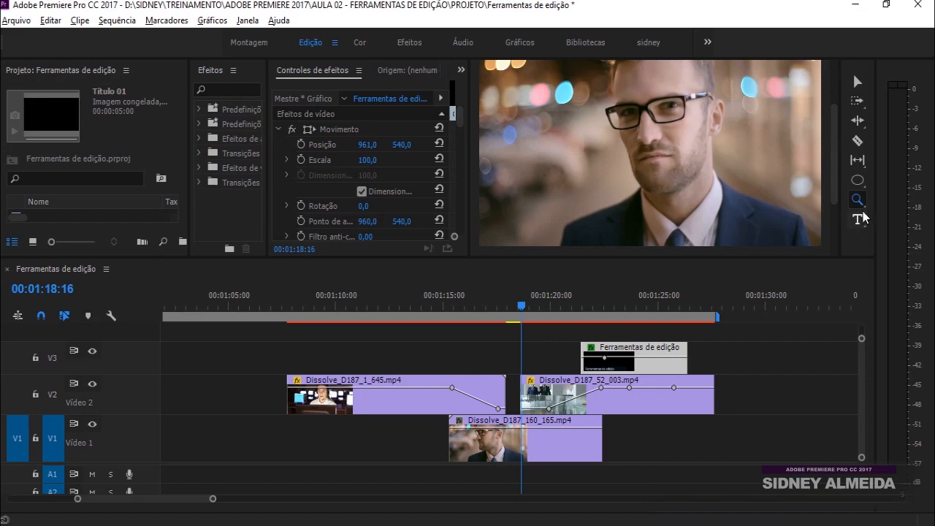
{"action": "left_click_drag", "start_coordinate": [766, 257], "coordinate": [780, 342]}
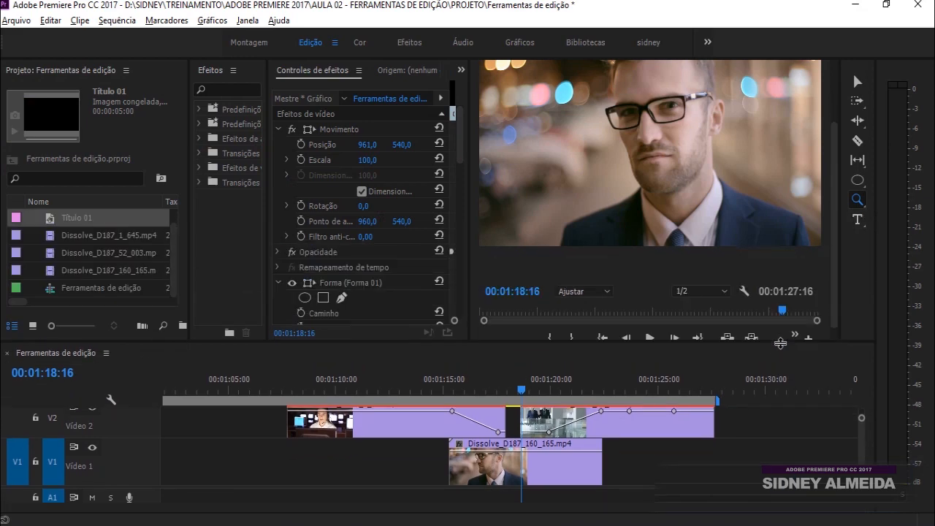
Create a new text box on the man's shot in the Program monitor using the Type tool
{"action": "left_click", "coordinate": [858, 221]}
{"action": "left_click", "coordinate": [519, 226]}
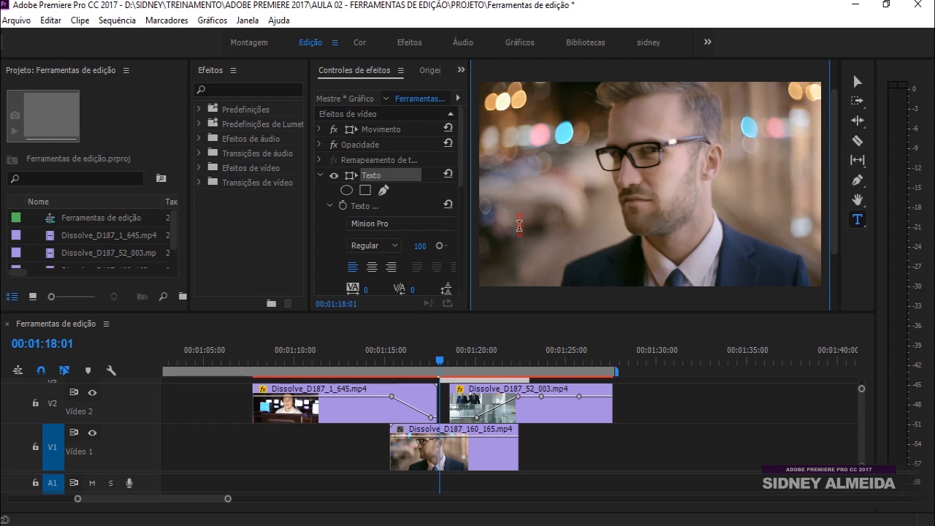
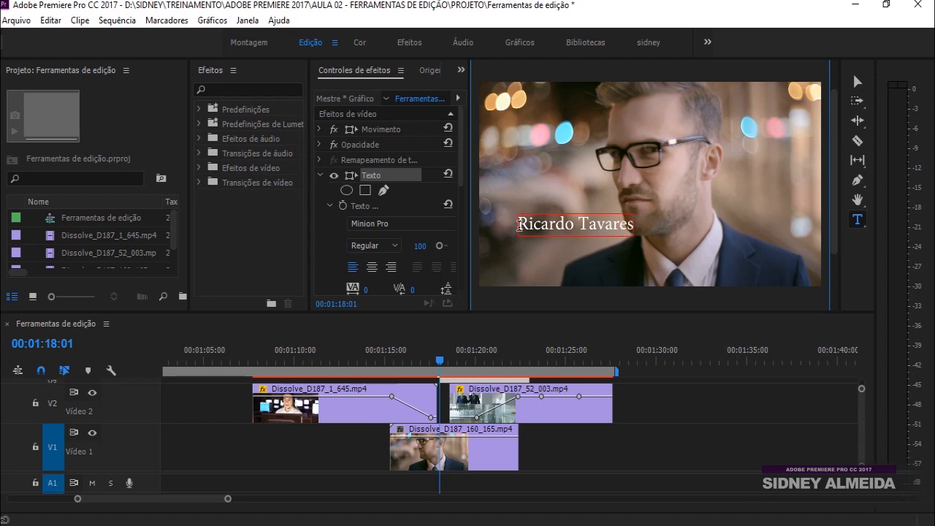
{"action": "left_click", "coordinate": [854, 80]}
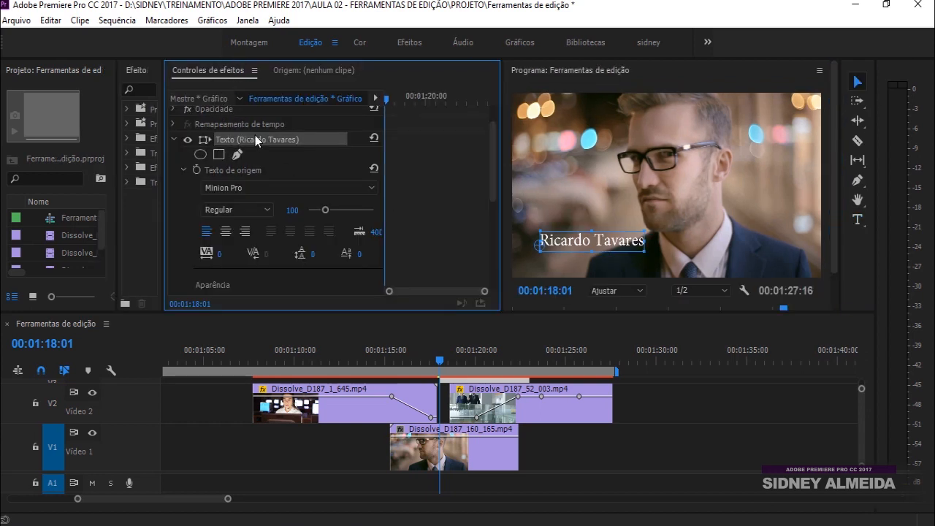
{"action": "mouse_move", "coordinate": [492, 156]}
{"action": "left_mouse_down"}
{"action": "mouse_move", "coordinate": [495, 175]}
{"action": "mouse_move", "coordinate": [489, 153]}
{"action": "left_mouse_up"}
{"action": "left_click", "coordinate": [331, 191]}
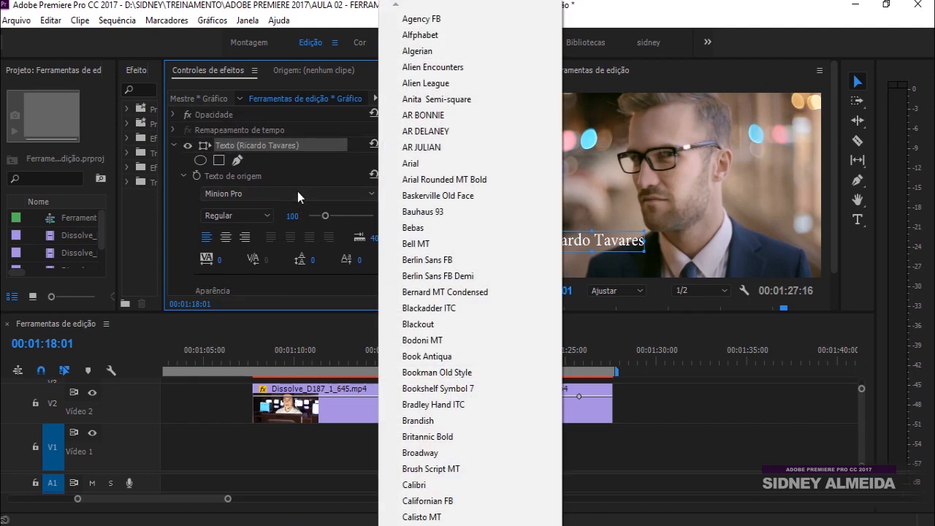
{"action": "key", "text": "r"}
{"action": "key", "text": "r"}
{"action": "key", "text": "r"}
{"action": "key", "text": "r"}
{"action": "key", "text": "r"}
{"action": "key", "text": "r"}
{"action": "key", "text": "r"}
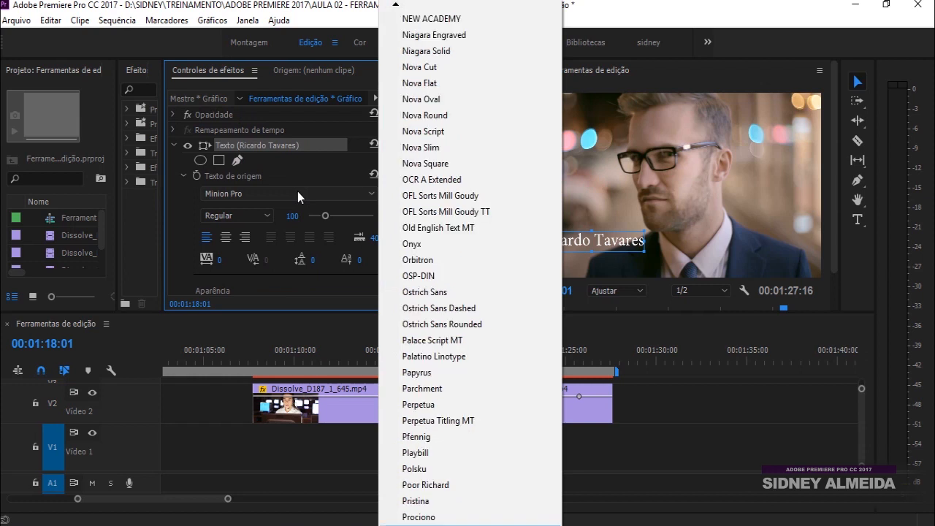
{"action": "key", "text": "r"}
{"action": "key", "text": "Return"}
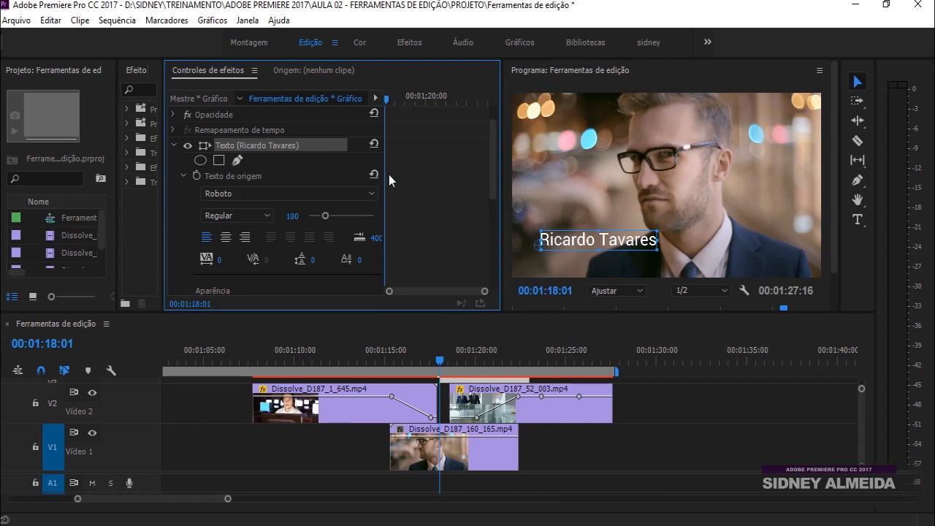
Set the title's font size to 97 and resize its box low in the frame
{"action": "left_click", "coordinate": [265, 215]}
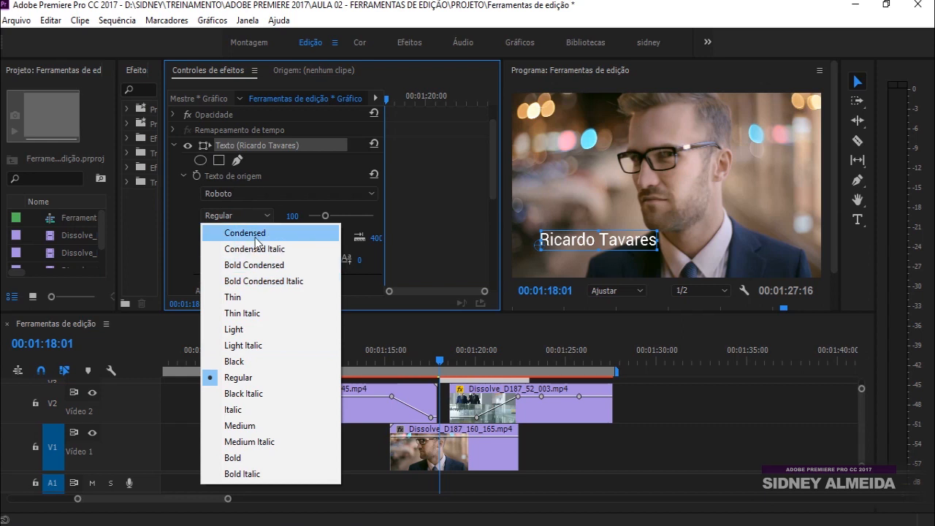
{"action": "left_click", "coordinate": [344, 216]}
{"action": "mouse_move", "coordinate": [327, 215]}
{"action": "left_mouse_down"}
{"action": "mouse_move", "coordinate": [335, 211]}
{"action": "mouse_move", "coordinate": [326, 211]}
{"action": "left_mouse_up"}
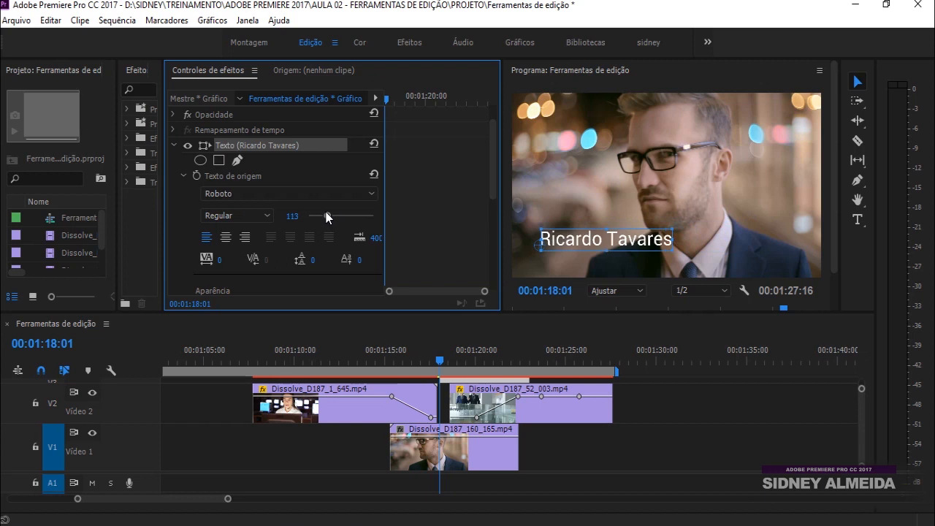
{"action": "left_click", "coordinate": [648, 249]}
{"action": "left_click_drag", "start_coordinate": [653, 247], "coordinate": [697, 217]}
{"action": "left_click_drag", "start_coordinate": [327, 216], "coordinate": [323, 213]}
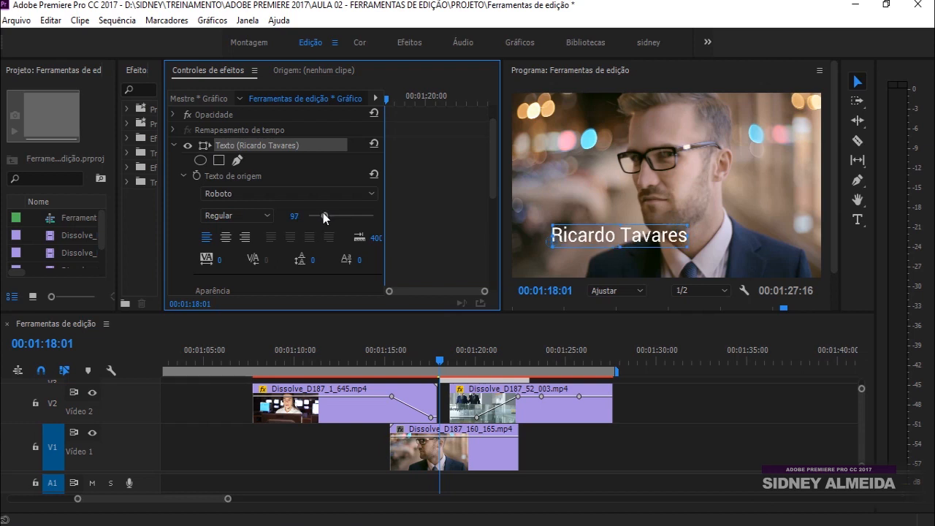
{"action": "scroll", "coordinate": [411, 203], "scroll_direction": "down", "scroll_amount": 1}
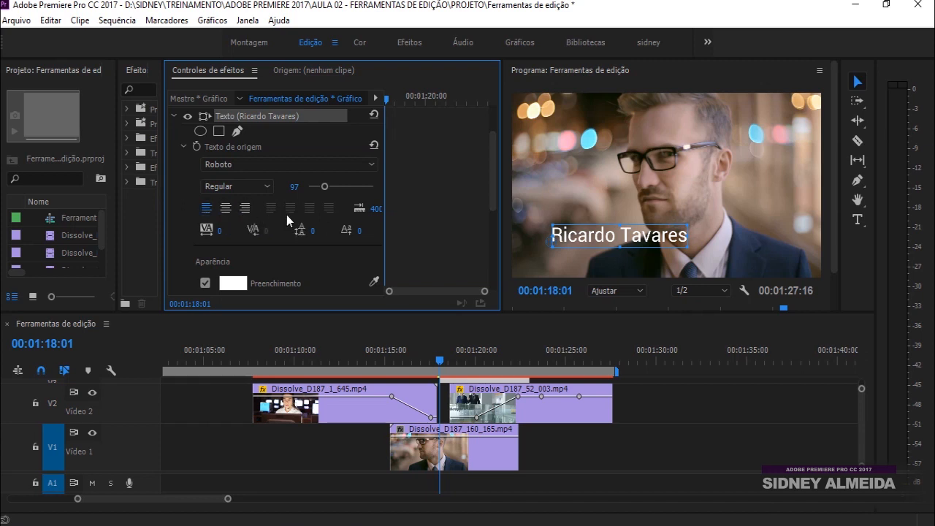
{"action": "scroll", "coordinate": [431, 199], "scroll_direction": "down", "scroll_amount": 5}
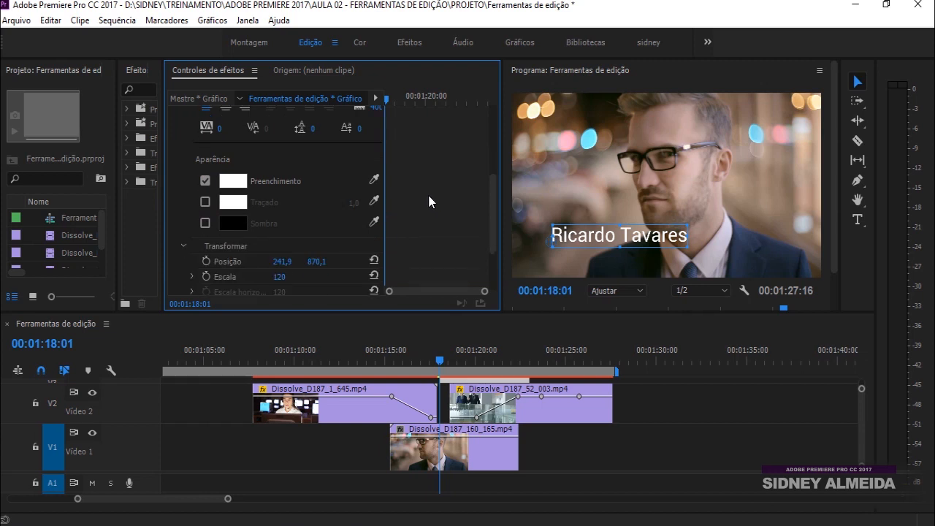
Give the title text a dark navy fill colour
{"action": "left_click", "coordinate": [232, 183]}
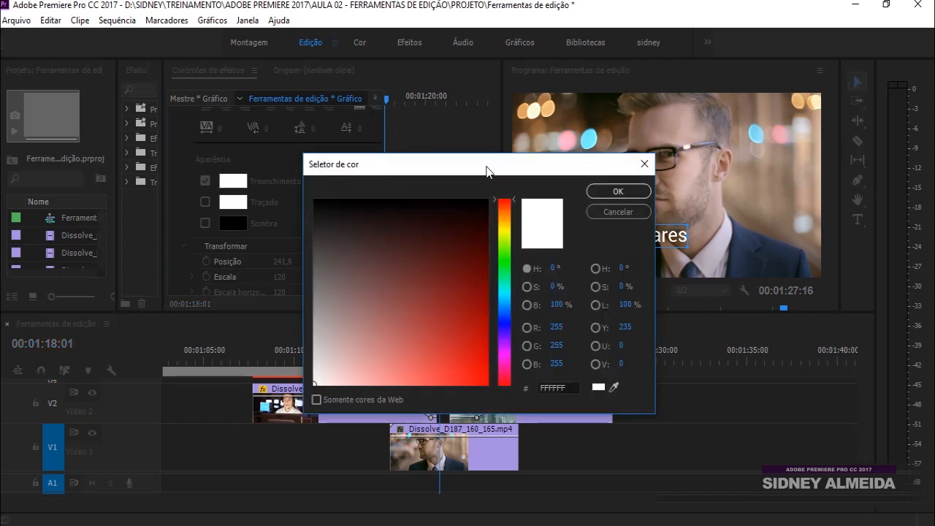
{"action": "left_click_drag", "start_coordinate": [506, 272], "coordinate": [505, 303]}
{"action": "left_click_drag", "start_coordinate": [470, 239], "coordinate": [477, 222]}
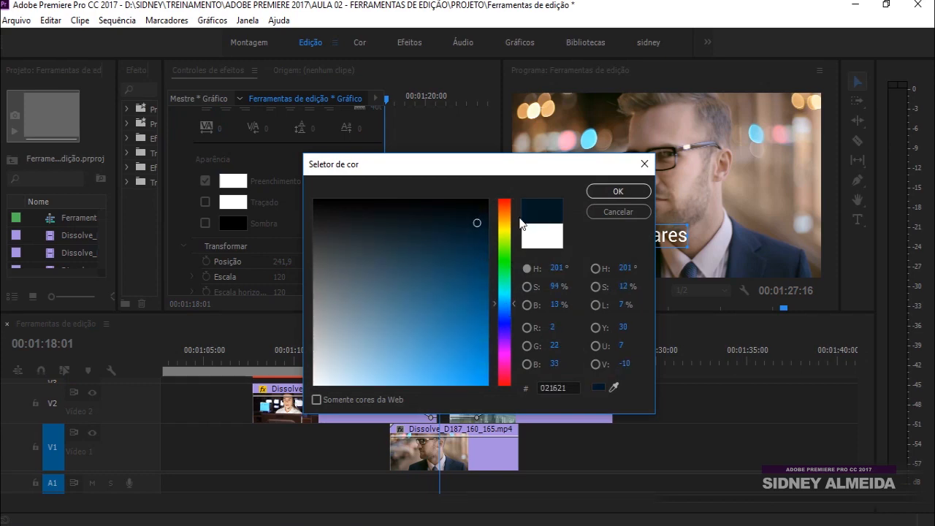
{"action": "left_click", "coordinate": [603, 193]}
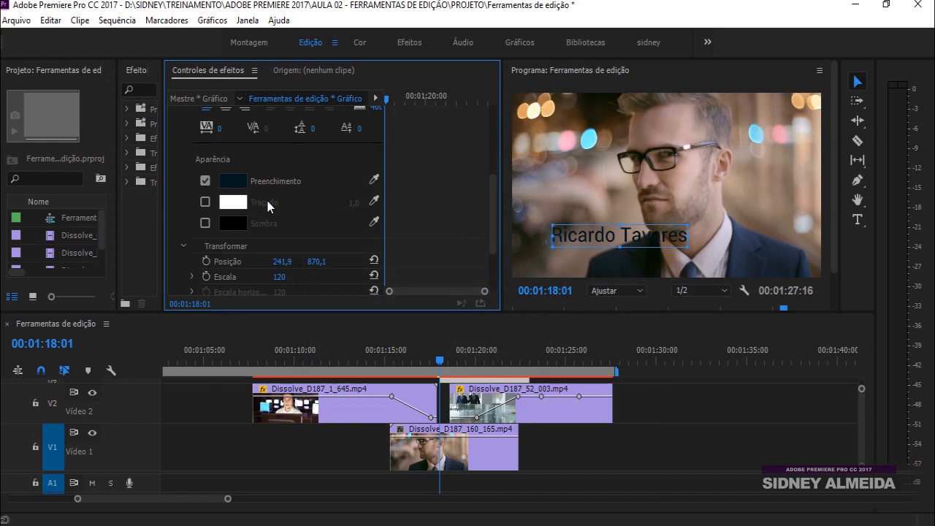
Add a white outline to the title, widening it to 16,0
{"action": "left_click", "coordinate": [206, 202]}
{"action": "left_click", "coordinate": [235, 203]}
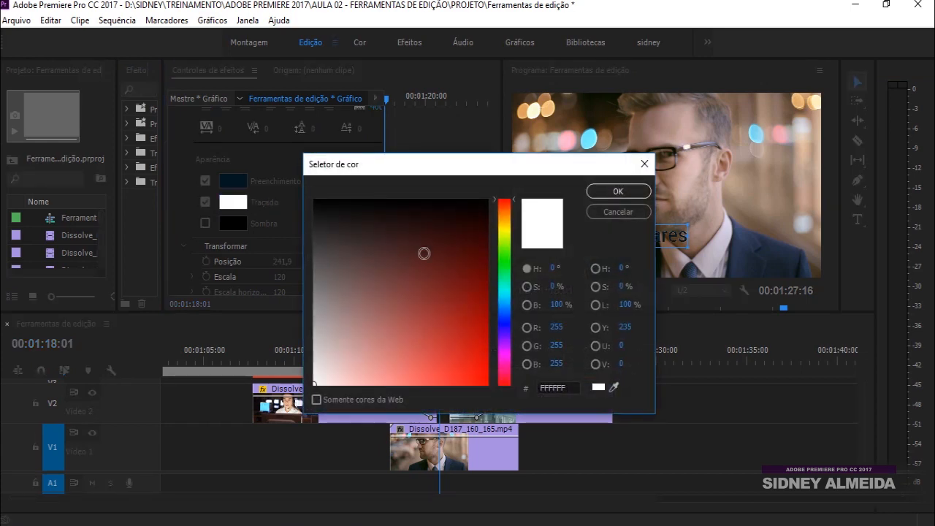
{"action": "left_click", "coordinate": [334, 329]}
{"action": "left_click", "coordinate": [546, 204]}
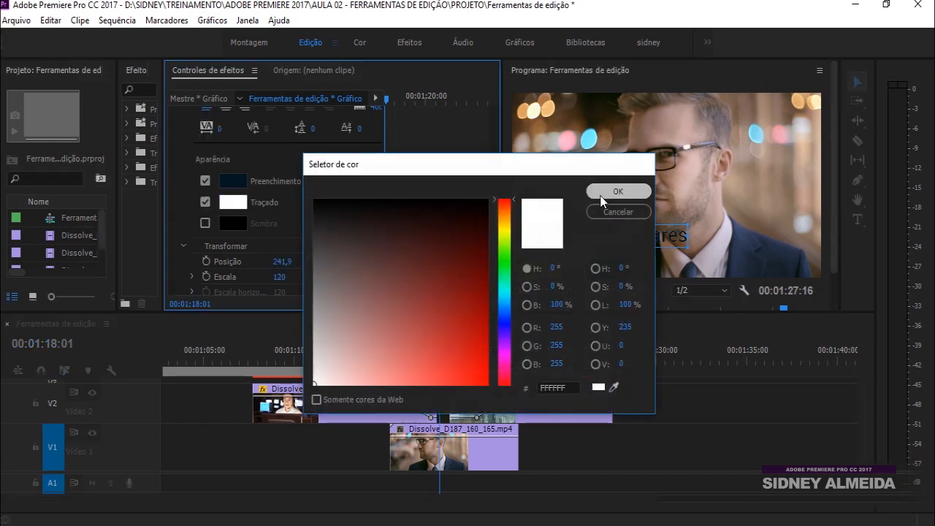
{"action": "left_click", "coordinate": [618, 190]}
{"action": "left_click_drag", "start_coordinate": [352, 204], "coordinate": [373, 204]}
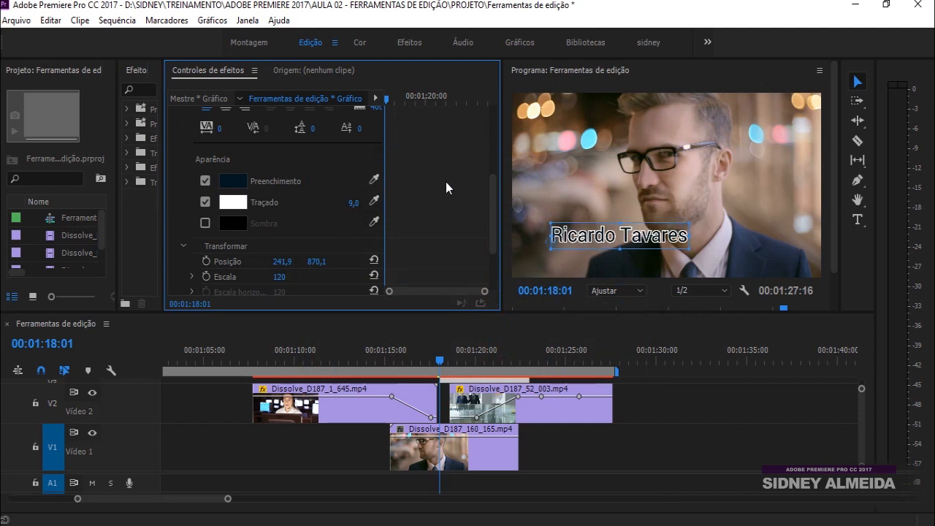
{"action": "mouse_move", "coordinate": [355, 203]}
{"action": "left_mouse_down"}
{"action": "mouse_move", "coordinate": [370, 203]}
{"action": "mouse_move", "coordinate": [342, 203]}
{"action": "left_mouse_up"}
Try enlarging the title's scale to 135, then undo it back to 120
{"action": "scroll", "coordinate": [489, 197], "scroll_direction": "down", "scroll_amount": 1}
{"action": "scroll", "coordinate": [489, 196], "scroll_direction": "up", "scroll_amount": 1}
{"action": "left_click_drag", "start_coordinate": [488, 192], "coordinate": [480, 219]}
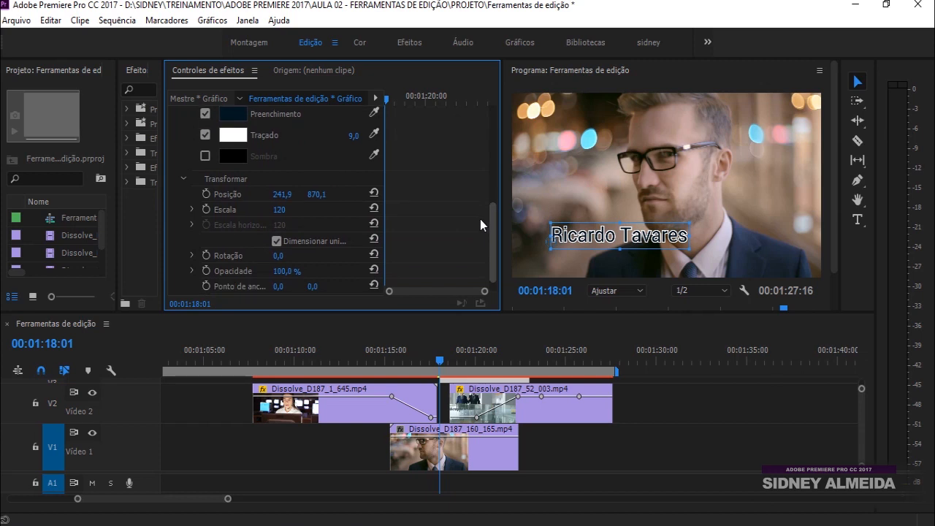
{"action": "left_click_drag", "start_coordinate": [285, 215], "coordinate": [295, 212]}
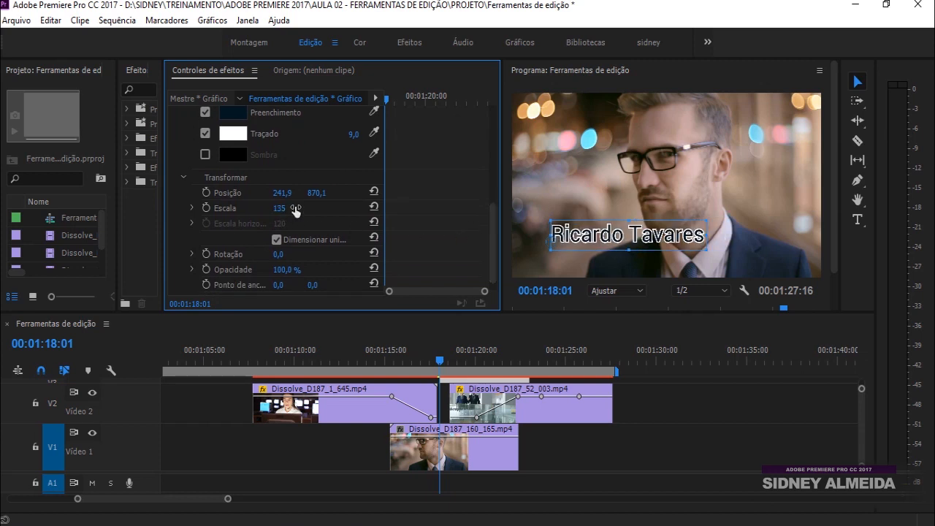
{"action": "key", "text": "ctrl+z"}
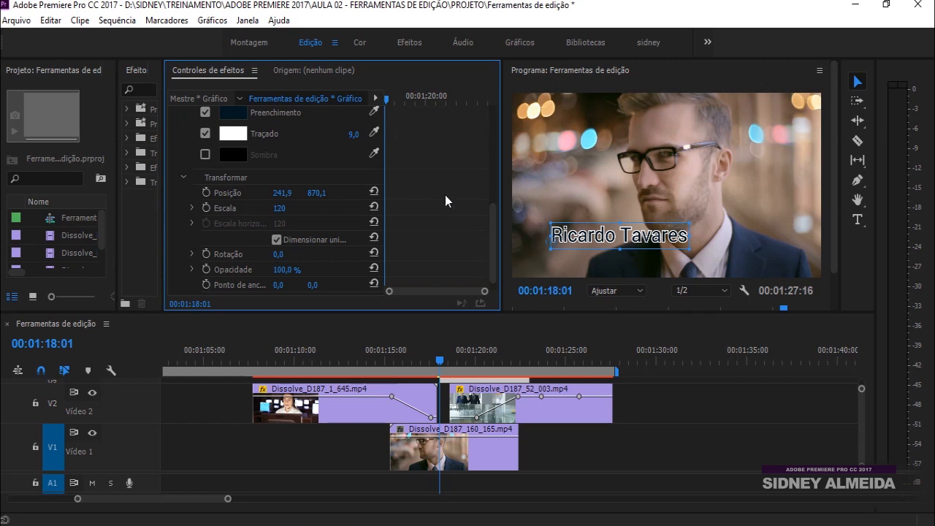
Thin the title's white outline down to 1,0
{"action": "scroll", "coordinate": [444, 195], "scroll_direction": "down", "scroll_amount": 1}
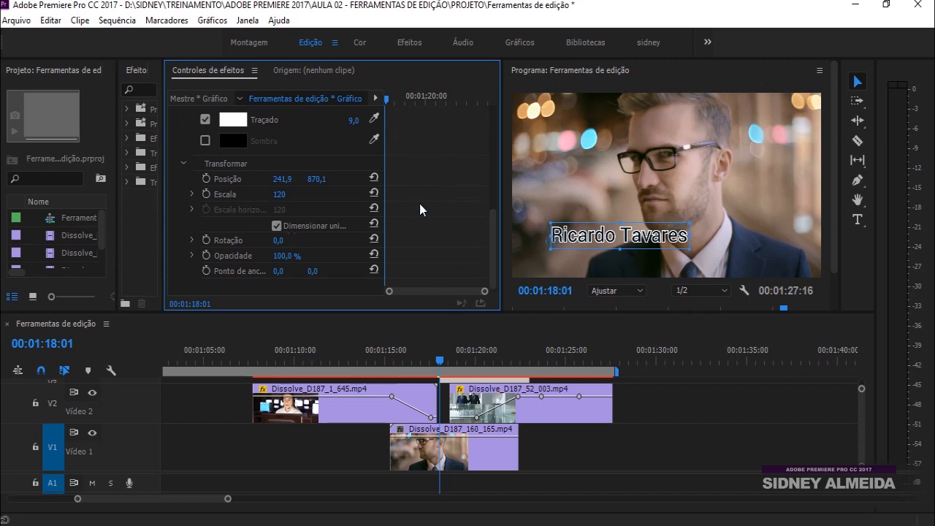
{"action": "scroll", "coordinate": [420, 194], "scroll_direction": "up", "scroll_amount": 3}
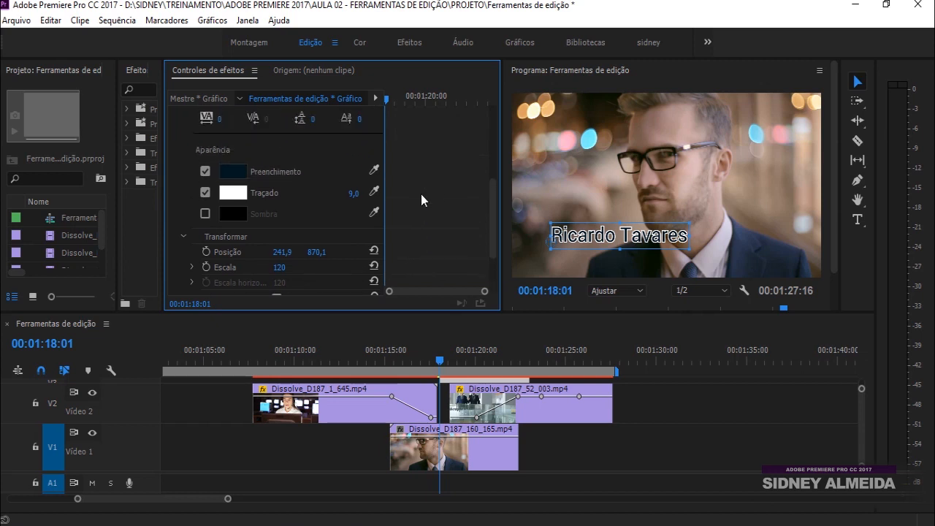
{"action": "mouse_move", "coordinate": [353, 194]}
{"action": "left_mouse_down"}
{"action": "mouse_move", "coordinate": [336, 193]}
{"action": "mouse_move", "coordinate": [358, 193]}
{"action": "left_mouse_up"}
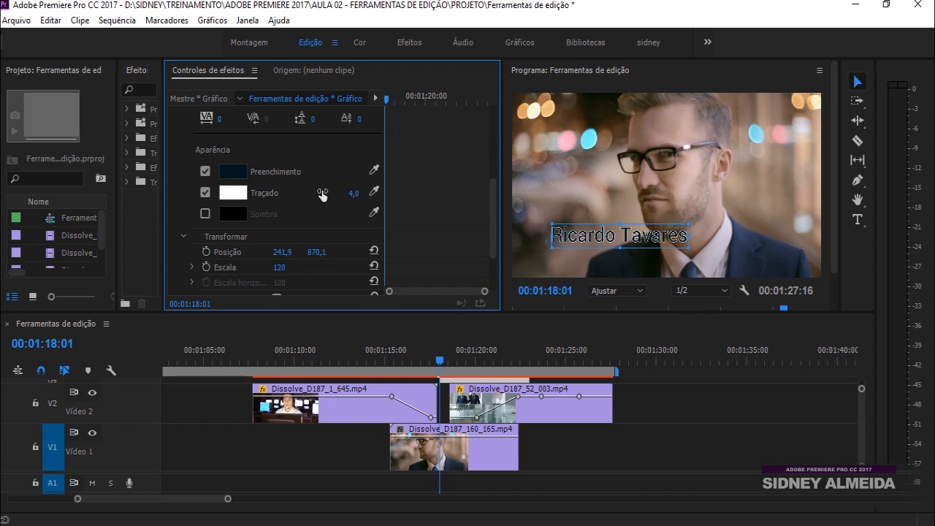
{"action": "mouse_move", "coordinate": [351, 193]}
{"action": "left_mouse_down"}
{"action": "mouse_move", "coordinate": [363, 193]}
{"action": "mouse_move", "coordinate": [349, 194]}
{"action": "left_mouse_up"}
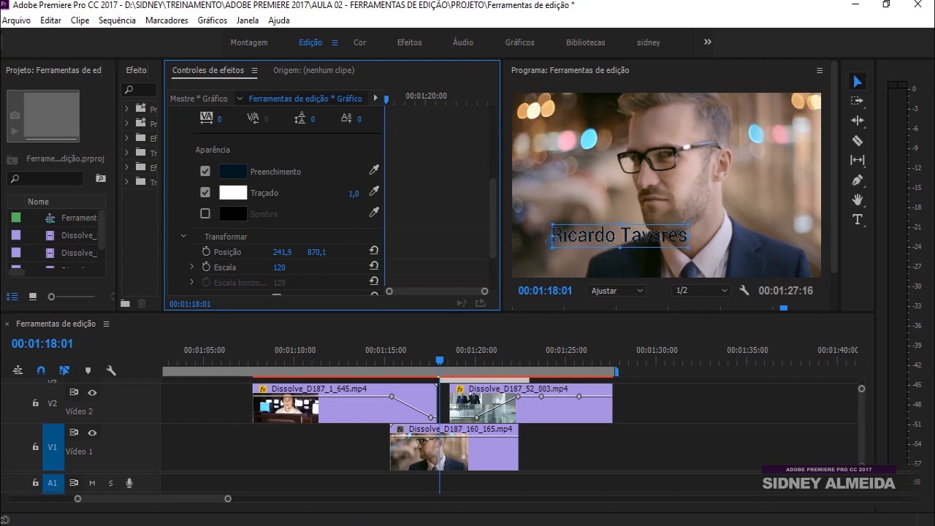
Compare the title with outline and shadow toggled, then thicken the white stroke to 7,0
{"action": "left_click", "coordinate": [205, 192]}
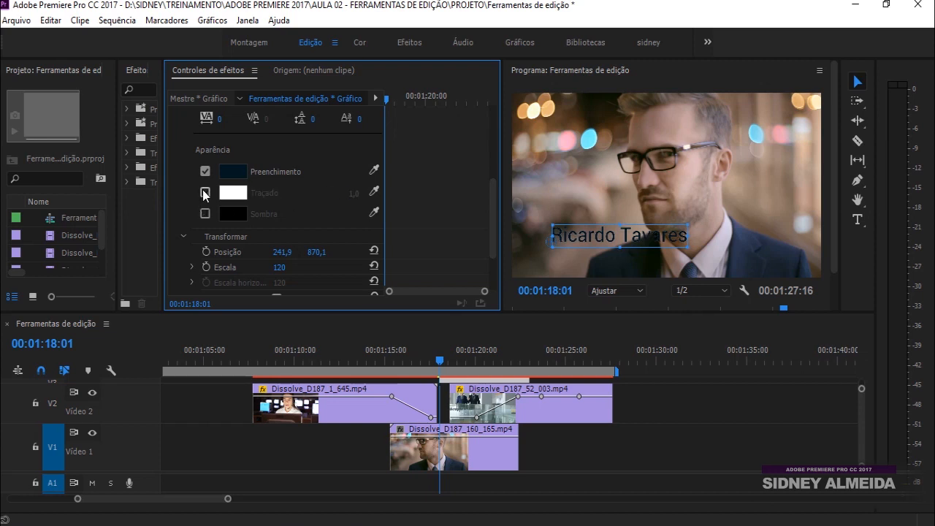
{"action": "left_click", "coordinate": [204, 191]}
{"action": "left_click", "coordinate": [203, 213]}
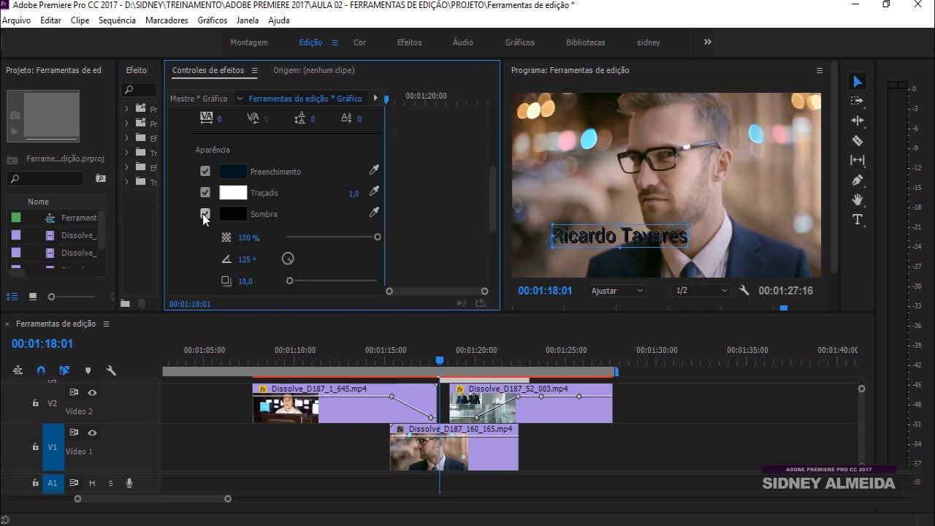
{"action": "left_click", "coordinate": [205, 213]}
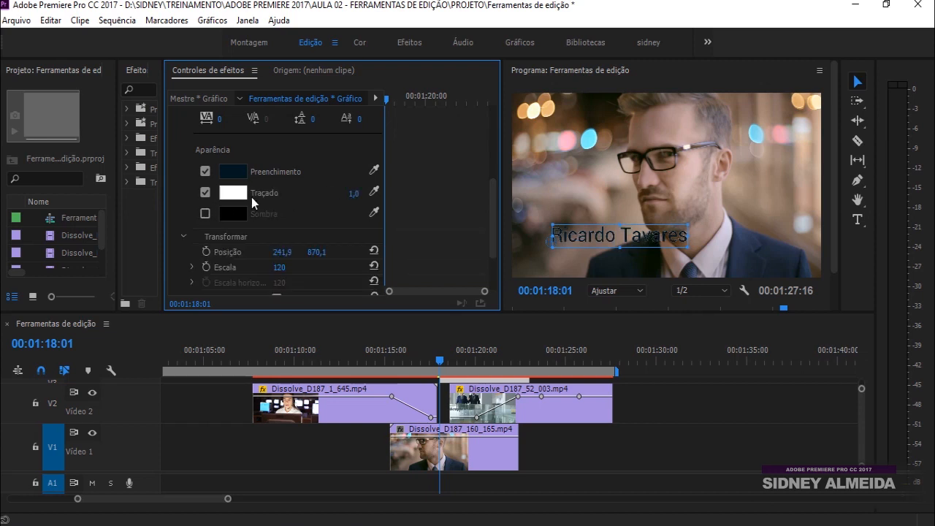
{"action": "left_click", "coordinate": [205, 192]}
{"action": "left_click", "coordinate": [205, 192]}
{"action": "mouse_move", "coordinate": [343, 192]}
{"action": "left_mouse_down"}
{"action": "mouse_move", "coordinate": [377, 193]}
{"action": "mouse_move", "coordinate": [341, 192]}
{"action": "left_mouse_up"}
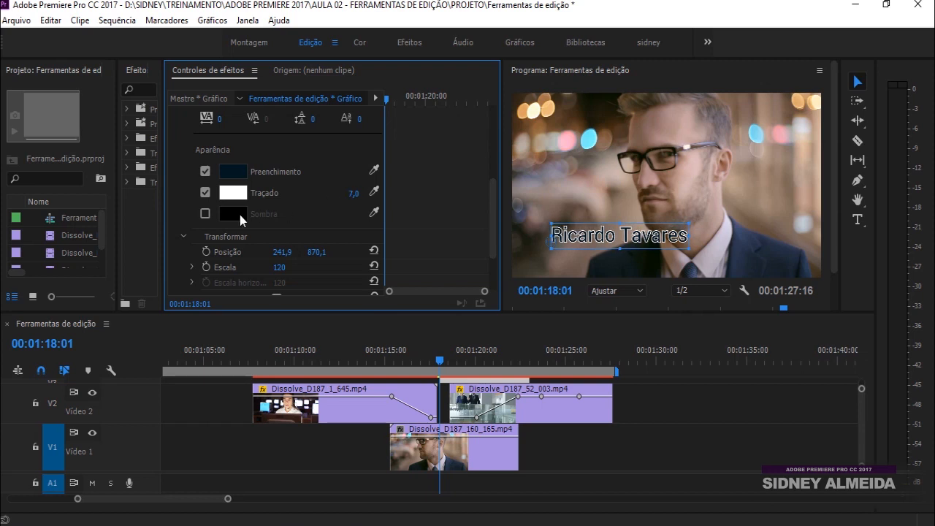
Enable a drop shadow on the title and lower its opacity to 47%
{"action": "left_click", "coordinate": [204, 213]}
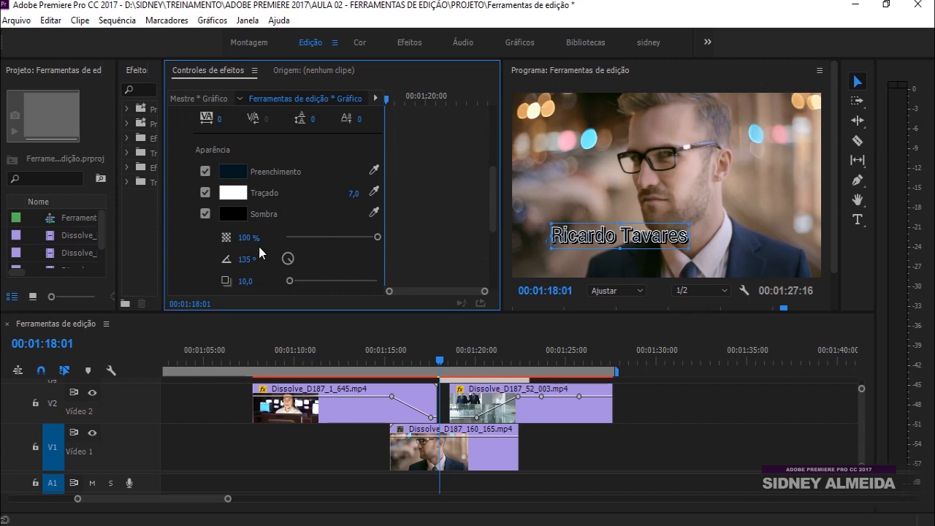
{"action": "left_click_drag", "start_coordinate": [246, 237], "coordinate": [249, 281]}
{"action": "scroll", "coordinate": [425, 248], "scroll_direction": "down", "scroll_amount": 4}
{"action": "scroll", "coordinate": [425, 241], "scroll_direction": "up", "scroll_amount": 10}
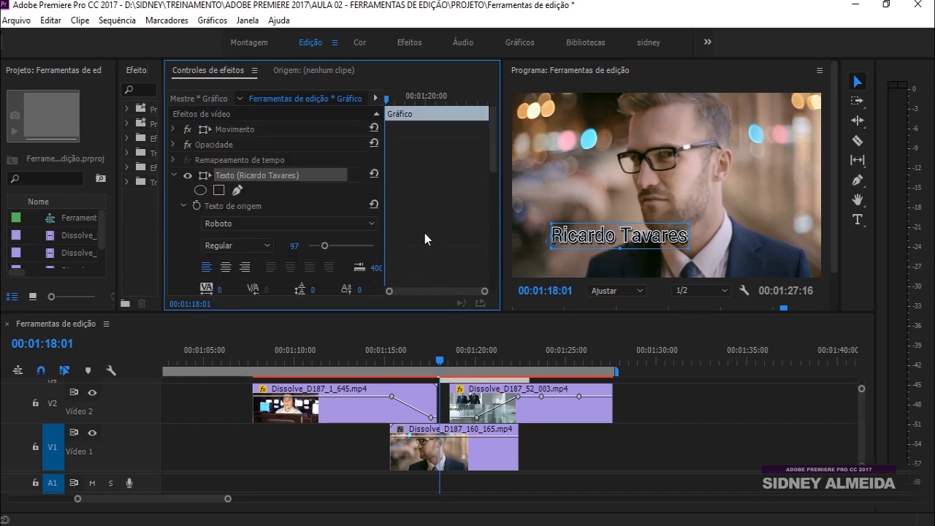
{"action": "left_click", "coordinate": [172, 175]}
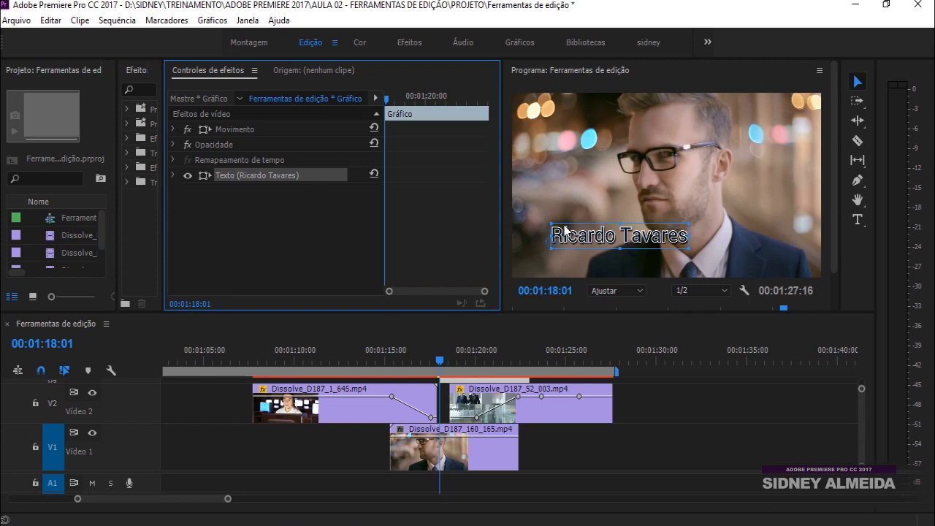
{"action": "left_click", "coordinate": [253, 219]}
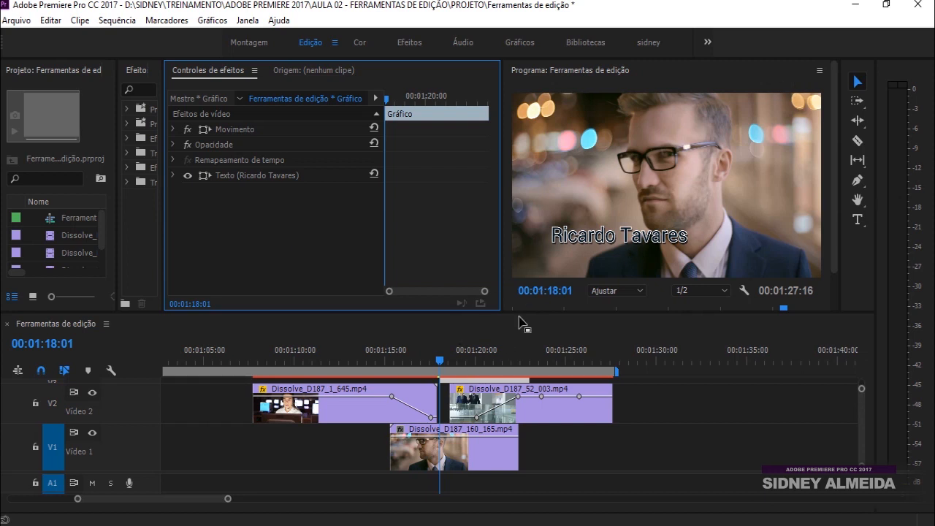
{"action": "left_click_drag", "start_coordinate": [523, 316], "coordinate": [544, 269]}
{"action": "left_click", "coordinate": [487, 363]}
{"action": "left_click", "coordinate": [853, 84]}
{"action": "left_click", "coordinate": [602, 239]}
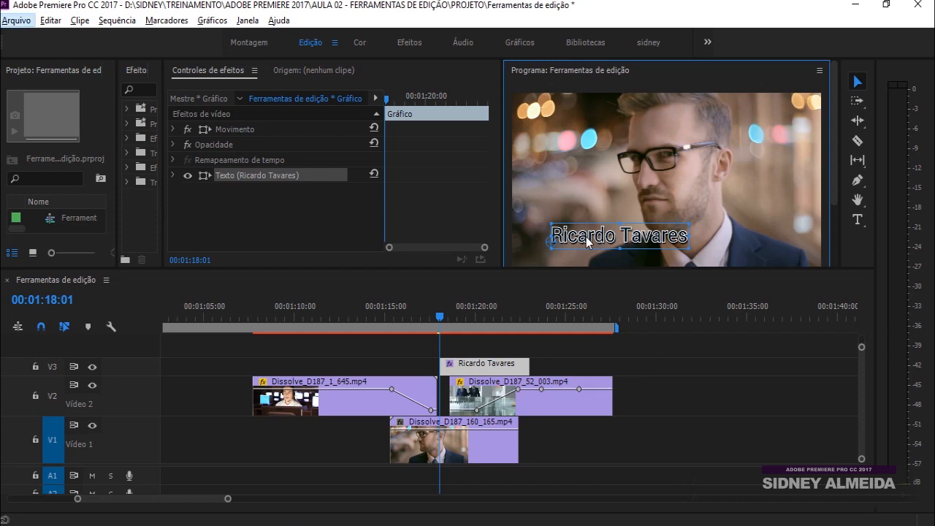
{"action": "key", "text": "ctrl+v"}
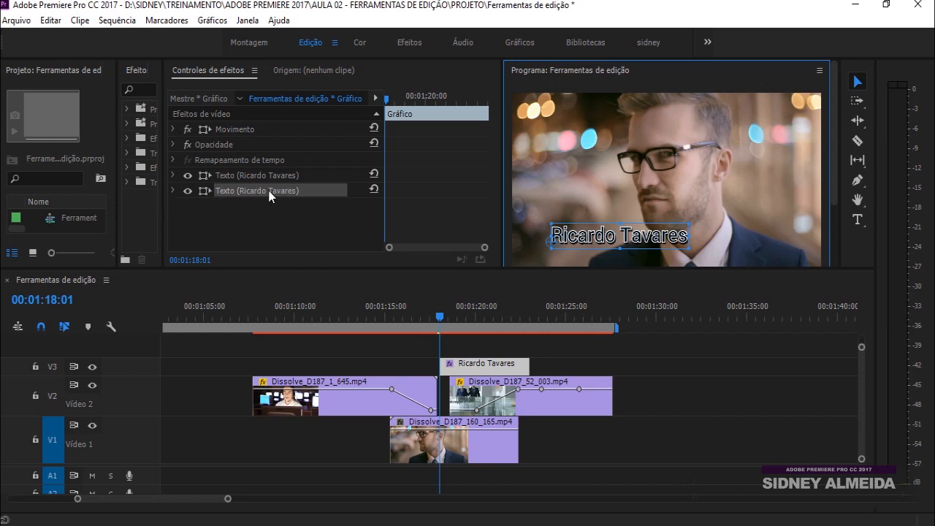
{"action": "left_click_drag", "start_coordinate": [598, 241], "coordinate": [599, 194]}
{"action": "left_click", "coordinate": [486, 374]}
{"action": "left_click", "coordinate": [494, 304]}
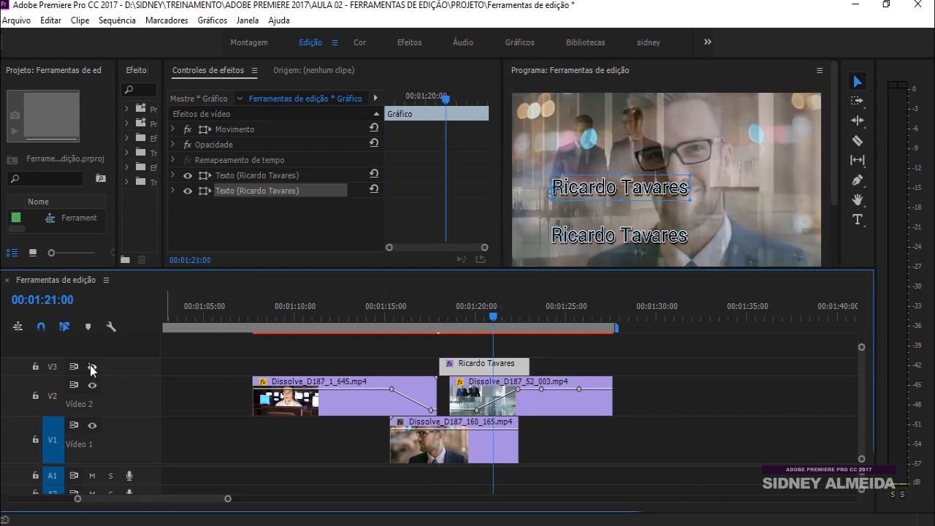
Toggle V3 visibility to compare, then play back the title from 01:18:20
{"action": "left_click", "coordinate": [92, 366]}
{"action": "left_click", "coordinate": [92, 367]}
{"action": "left_click", "coordinate": [92, 366]}
{"action": "left_click", "coordinate": [92, 366]}
{"action": "left_click", "coordinate": [454, 311]}
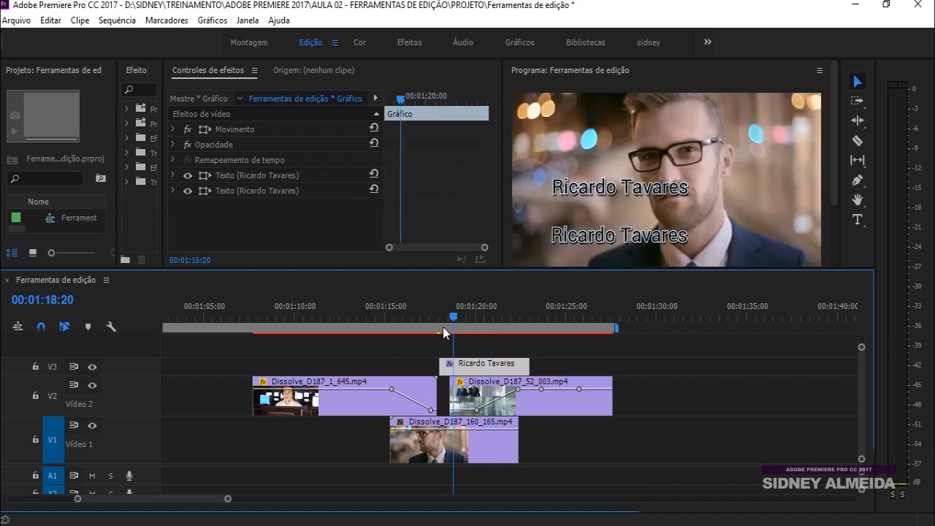
{"action": "key", "text": "space"}
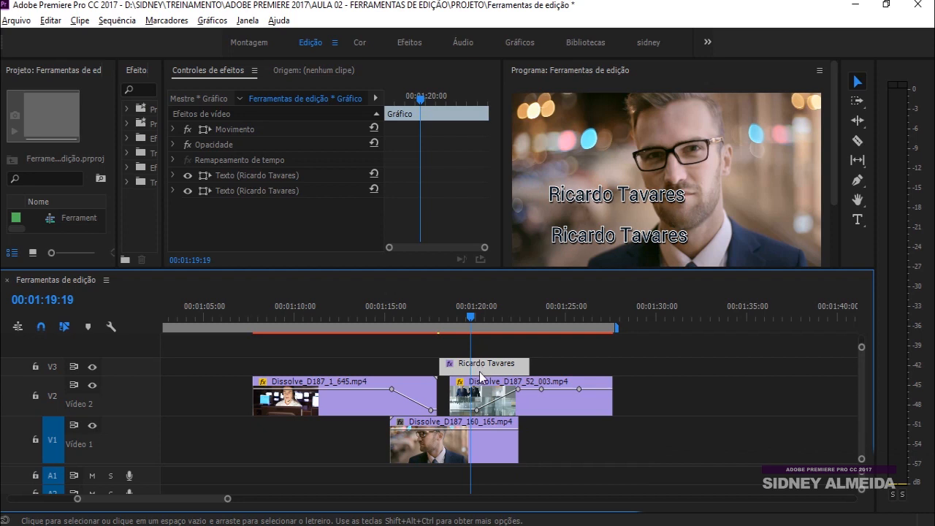
Place a copy of the title clip later on V3 and delete its upper duplicate line
{"action": "left_click_drag", "start_coordinate": [480, 374], "coordinate": [582, 369]}
{"action": "left_click", "coordinate": [582, 314]}
{"action": "left_click", "coordinate": [483, 364]}
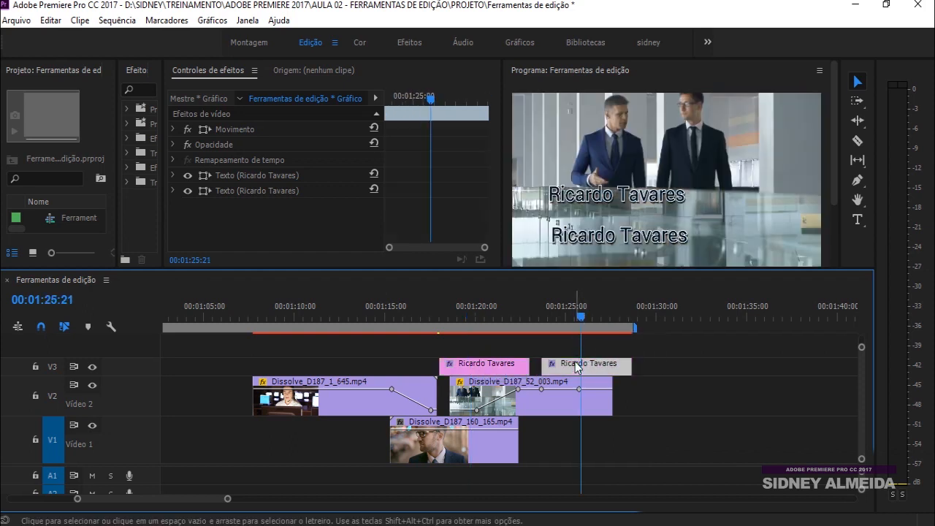
{"action": "left_click", "coordinate": [602, 198]}
{"action": "key", "text": "Delete"}
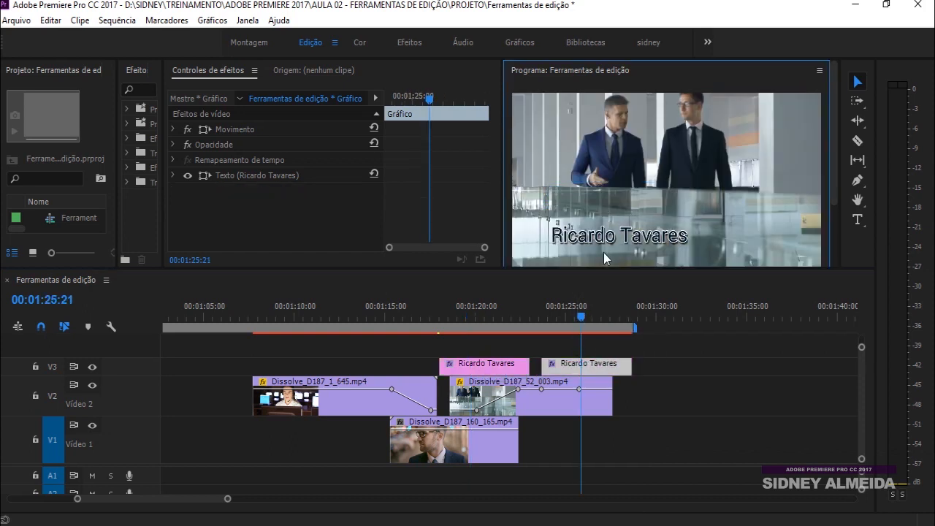
Retype the copied title's text as 'Ferramentas'
{"action": "left_click", "coordinate": [600, 238]}
{"action": "left_click", "coordinate": [600, 247]}
{"action": "left_click", "coordinate": [858, 219]}
{"action": "left_click_drag", "start_coordinate": [688, 235], "coordinate": [620, 240]}
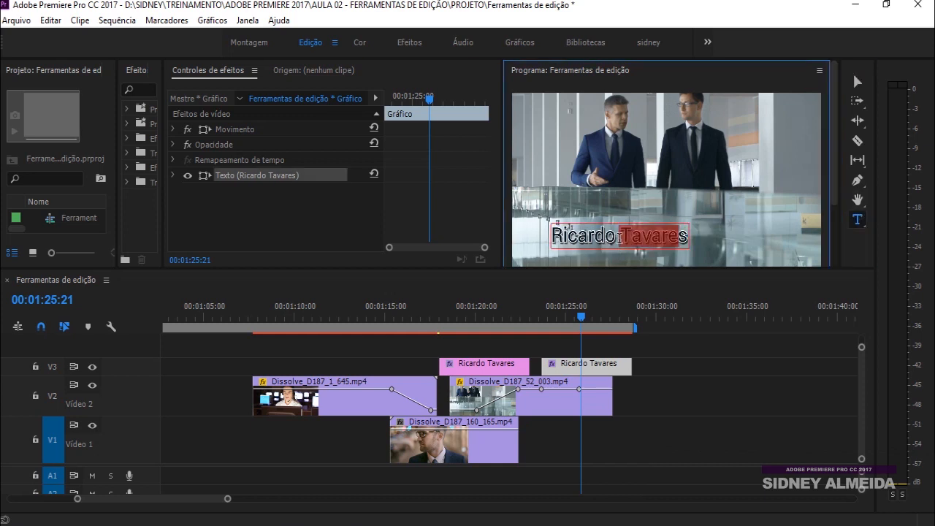
{"action": "key", "text": "ctrl+a"}
{"action": "type", "text": "Fer"}
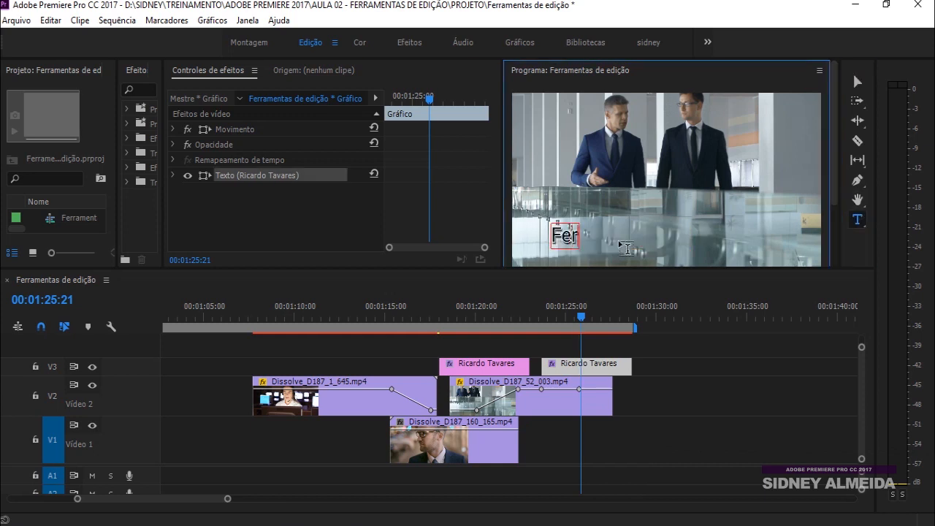
{"action": "type", "text": "ramentas"}
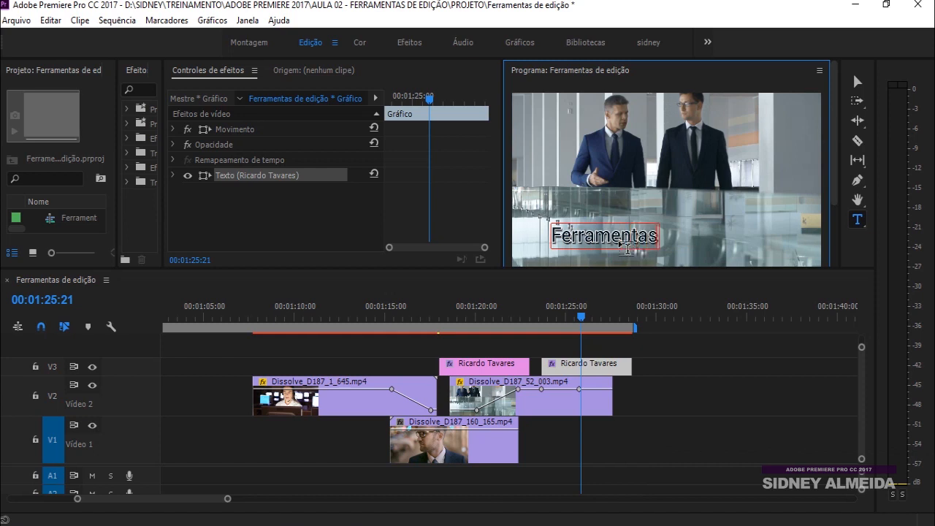
{"action": "left_click_drag", "start_coordinate": [588, 317], "coordinate": [549, 319]}
{"action": "left_click", "coordinate": [574, 367]}
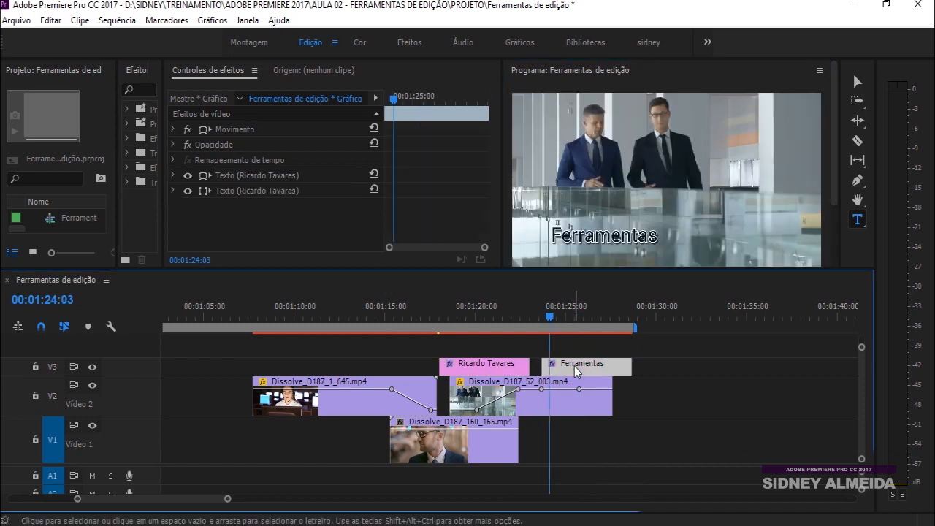
{"action": "left_click", "coordinate": [495, 315]}
{"action": "left_click", "coordinate": [486, 370]}
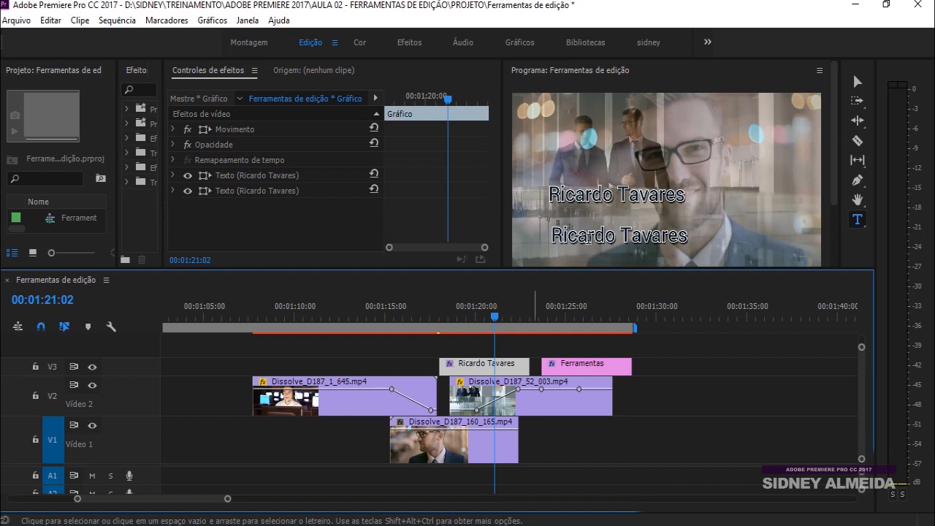
{"action": "left_click", "coordinate": [857, 81]}
{"action": "left_click", "coordinate": [622, 197]}
{"action": "key", "text": "Delete"}
{"action": "left_click", "coordinate": [474, 319]}
{"action": "left_click_drag", "start_coordinate": [474, 320], "coordinate": [471, 319]}
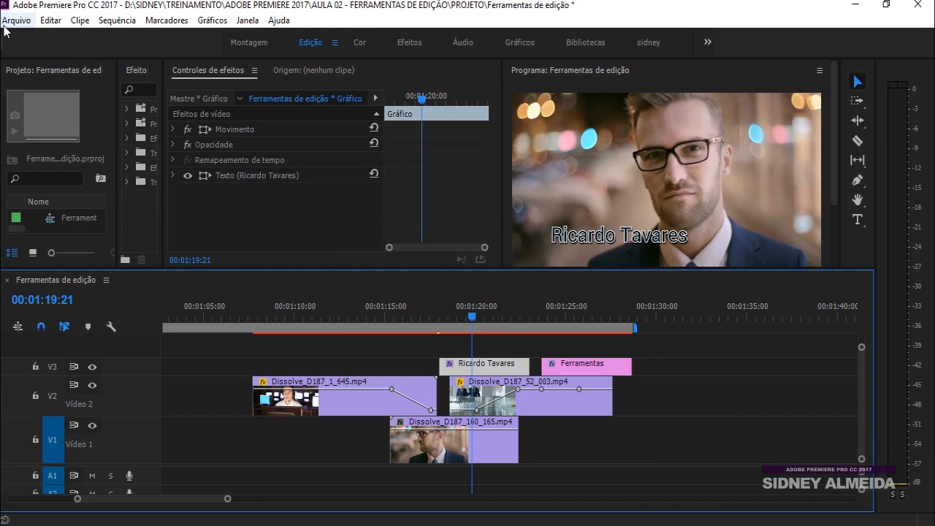
{"action": "left_click", "coordinate": [26, 25]}
{"action": "mouse_move", "coordinate": [35, 37]}
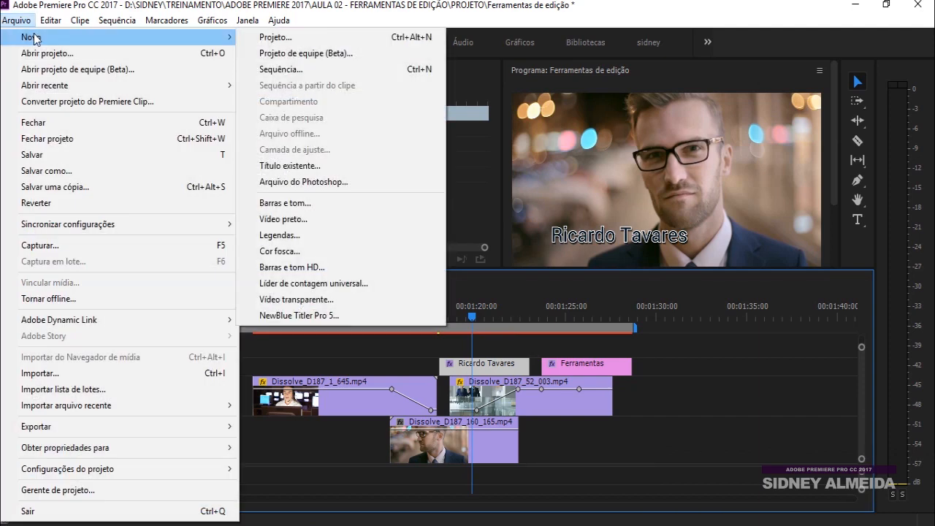
{"action": "left_click", "coordinate": [290, 165]}
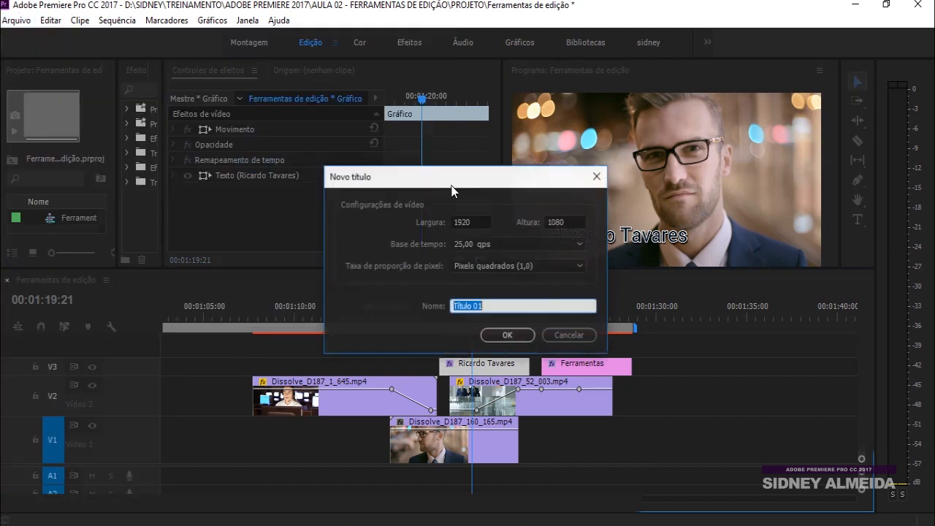
{"action": "left_click", "coordinate": [507, 336]}
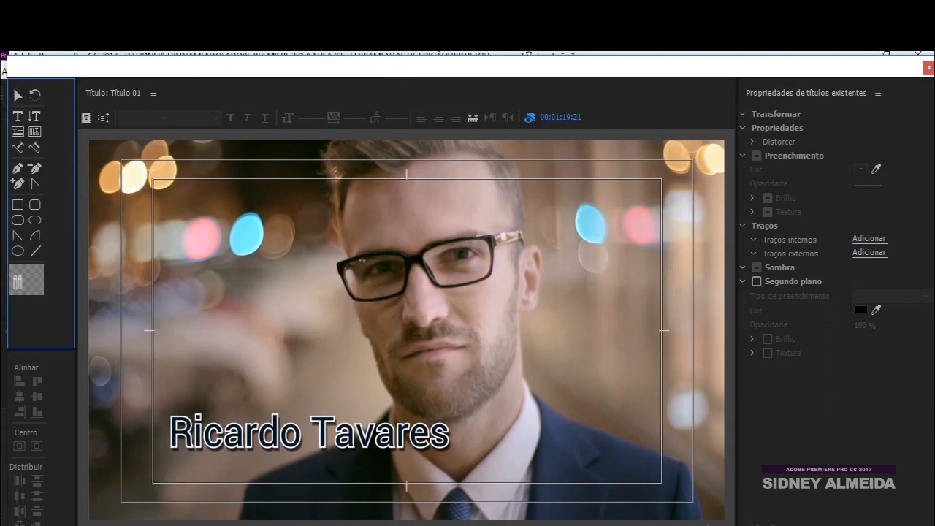
{"action": "left_click_drag", "start_coordinate": [790, 71], "coordinate": [682, 75]}
{"action": "left_click", "coordinate": [821, 71]}
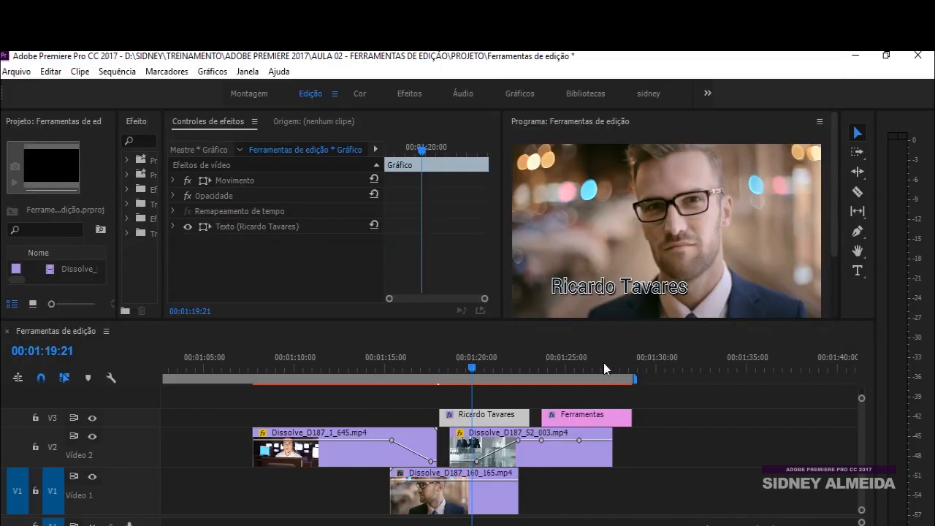